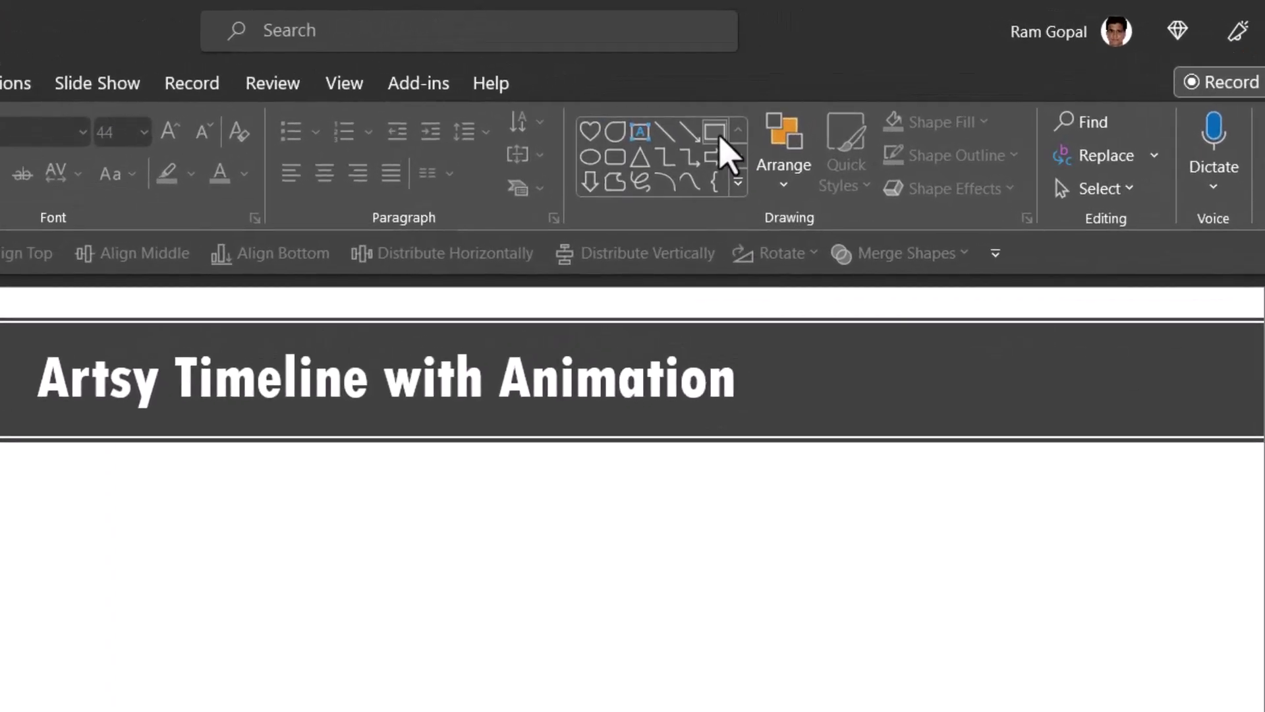
Step: Draw a full-width rectangle bar across the slide middle, filled dark gray with no outline
{"action": "left_click", "coordinate": [718, 137]}
{"action": "left_click_drag", "start_coordinate": [306, 435], "coordinate": [1145, 495]}
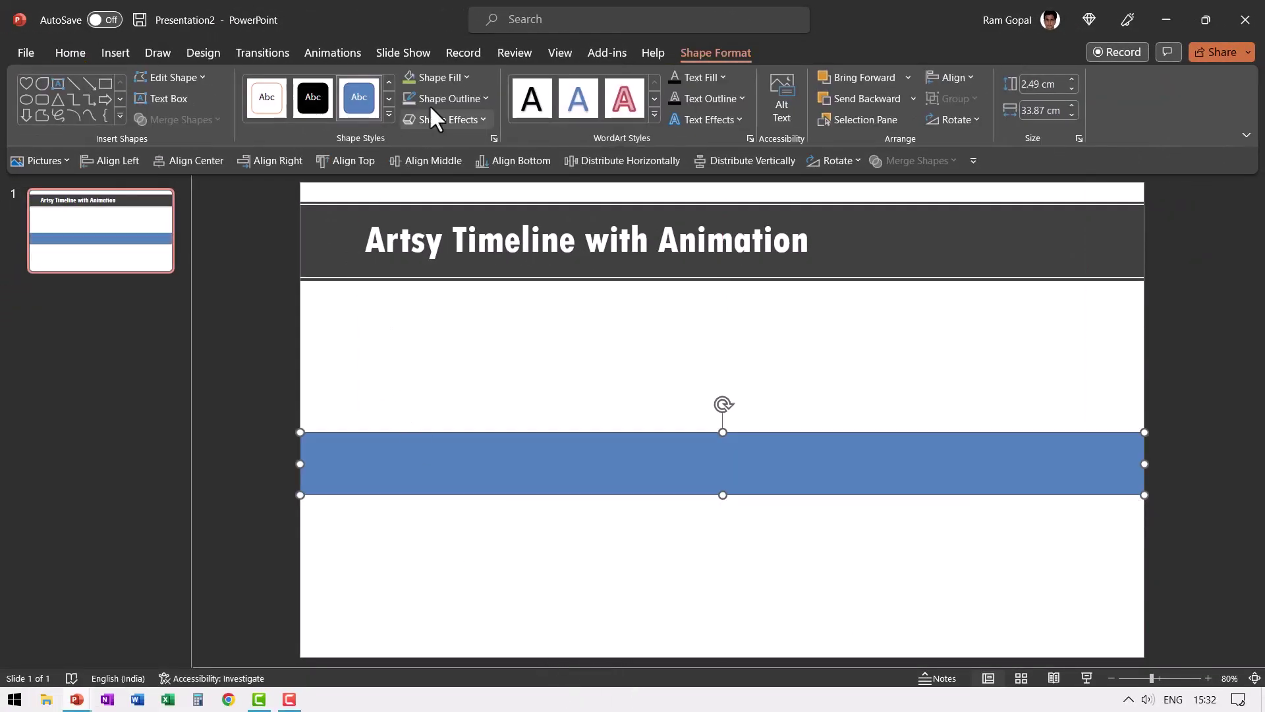
{"action": "left_click", "coordinate": [450, 75]}
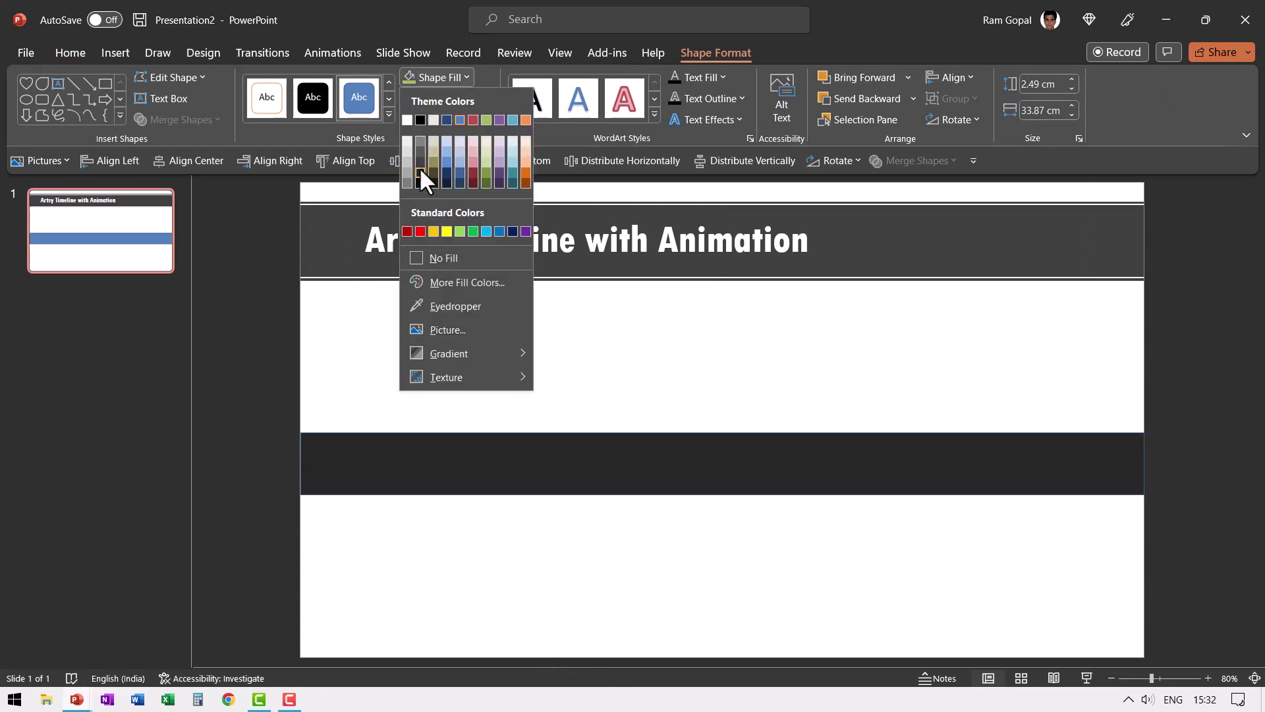
{"action": "left_click", "coordinate": [419, 168]}
{"action": "left_click", "coordinate": [452, 98]}
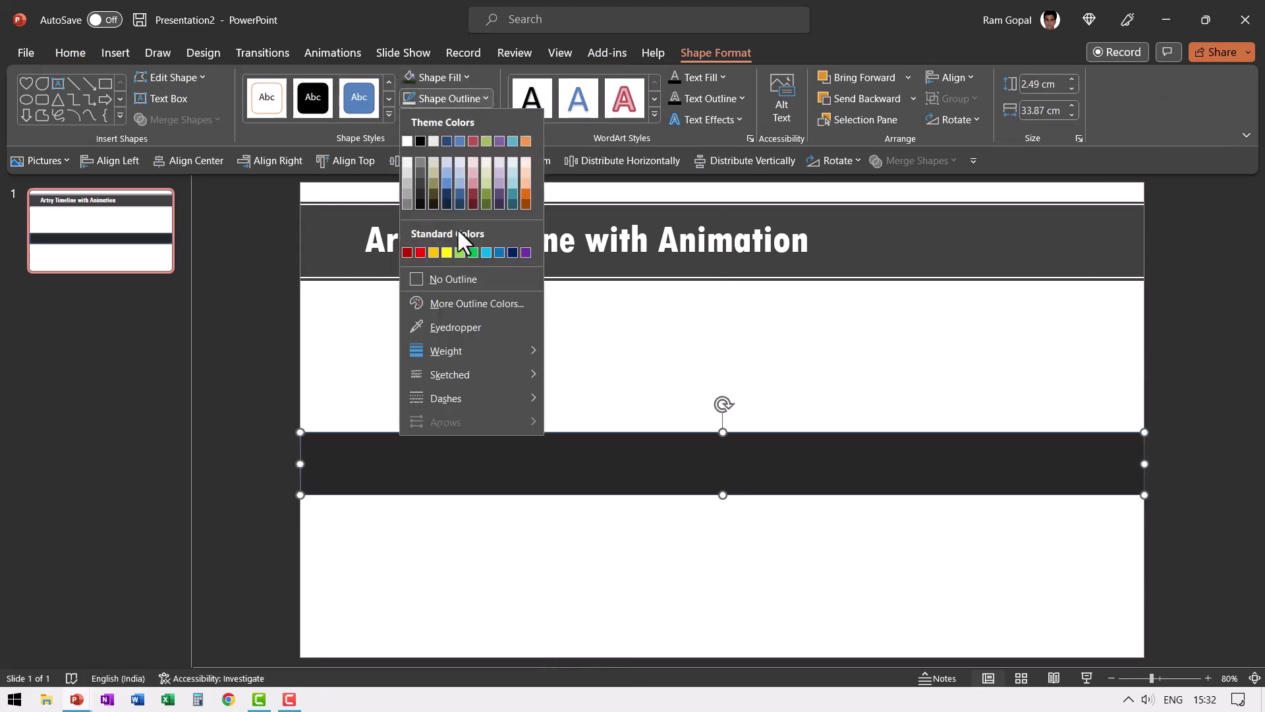
{"action": "left_click", "coordinate": [457, 279]}
{"action": "left_click", "coordinate": [594, 359]}
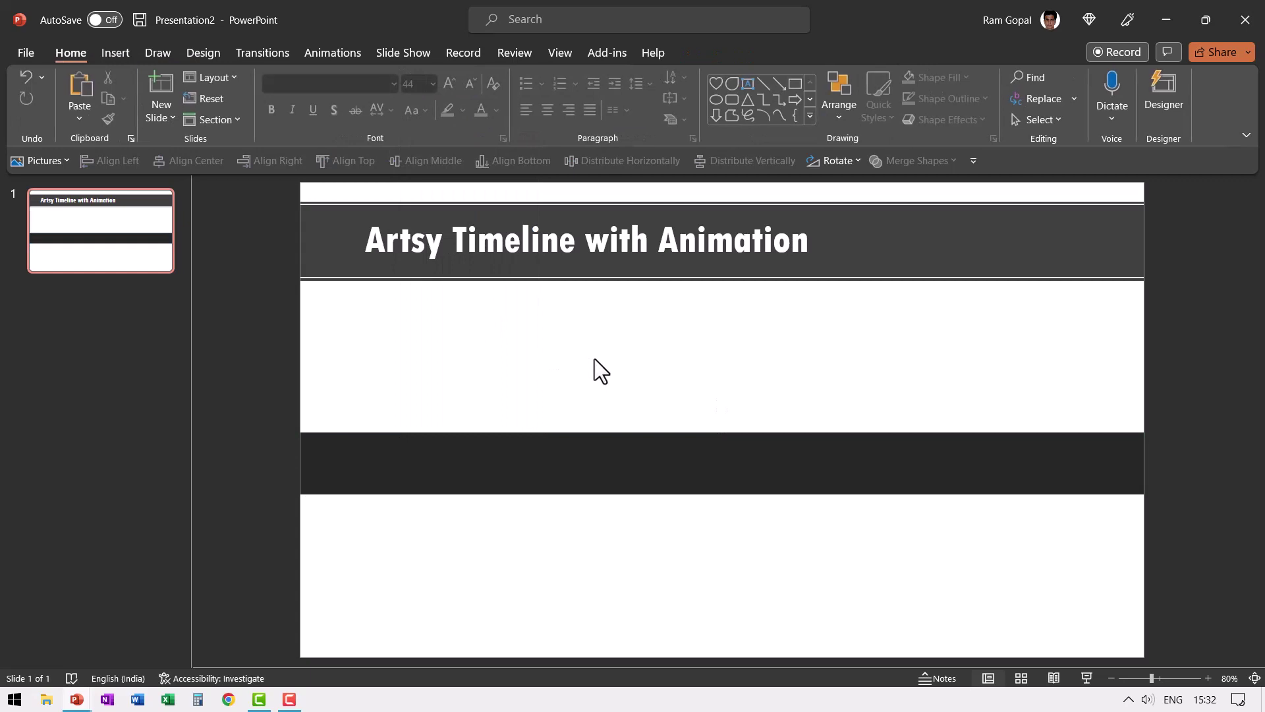
Step: Add a new blank slide 2 and draw a teardrop shape near its centre
{"action": "right_click", "coordinate": [121, 307]}
{"action": "left_click", "coordinate": [169, 373]}
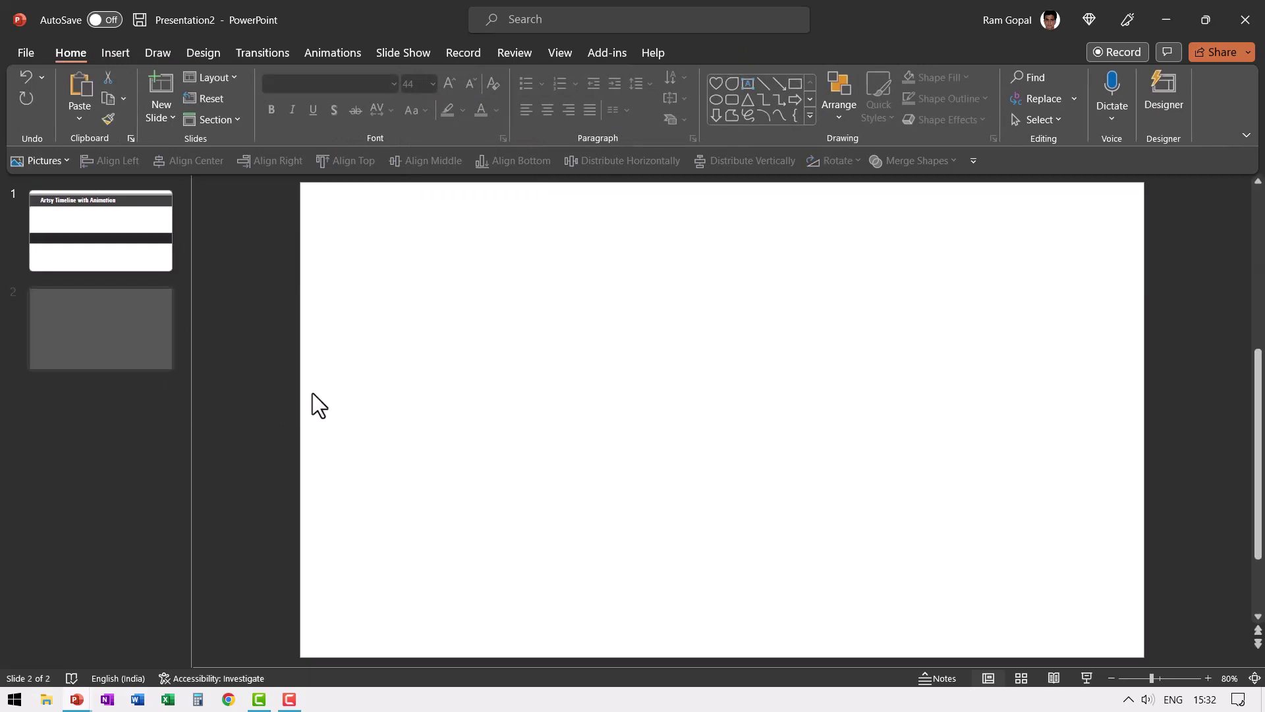
{"action": "left_click", "coordinate": [810, 116]}
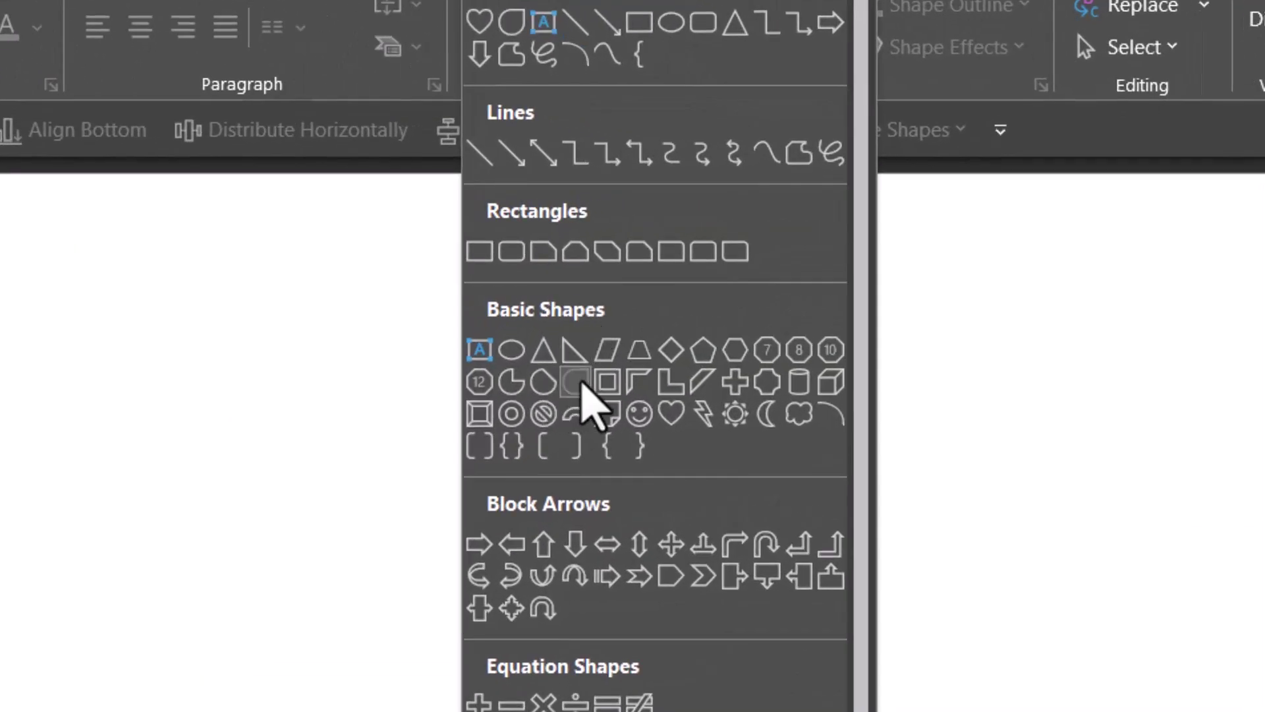
{"action": "left_click", "coordinate": [579, 382]}
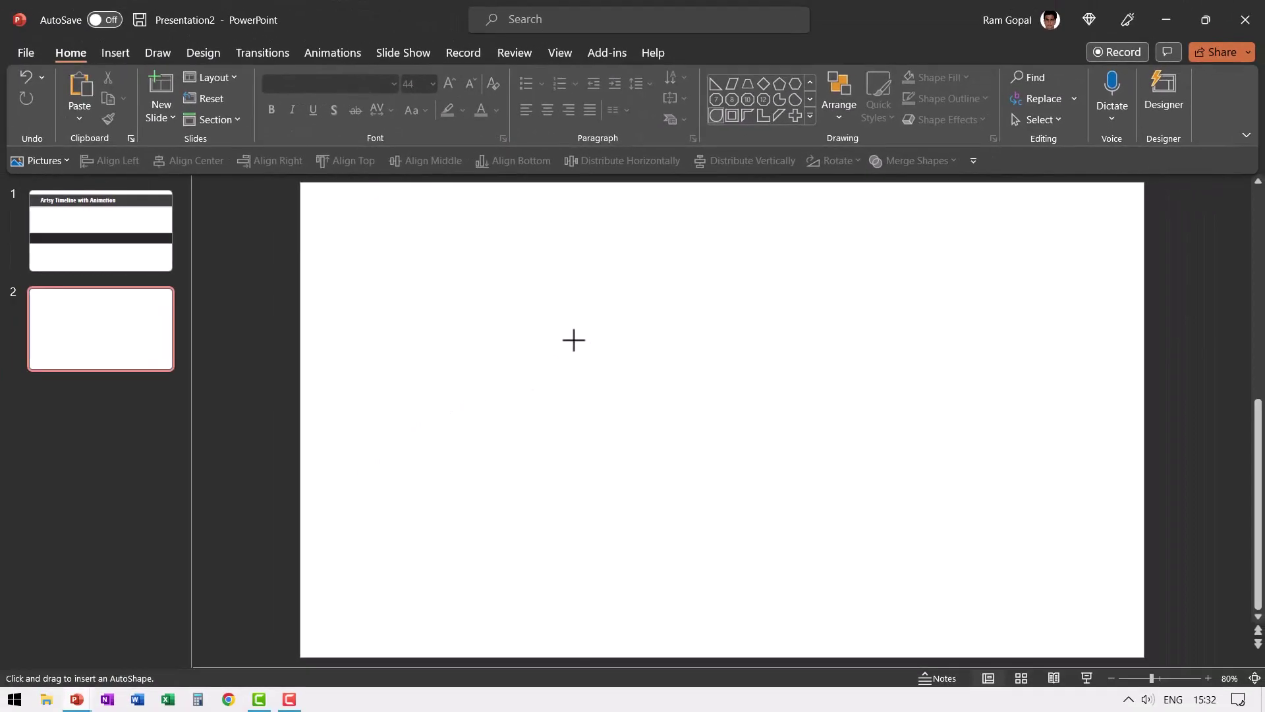
{"action": "left_click_drag", "start_coordinate": [574, 340], "coordinate": [636, 424]}
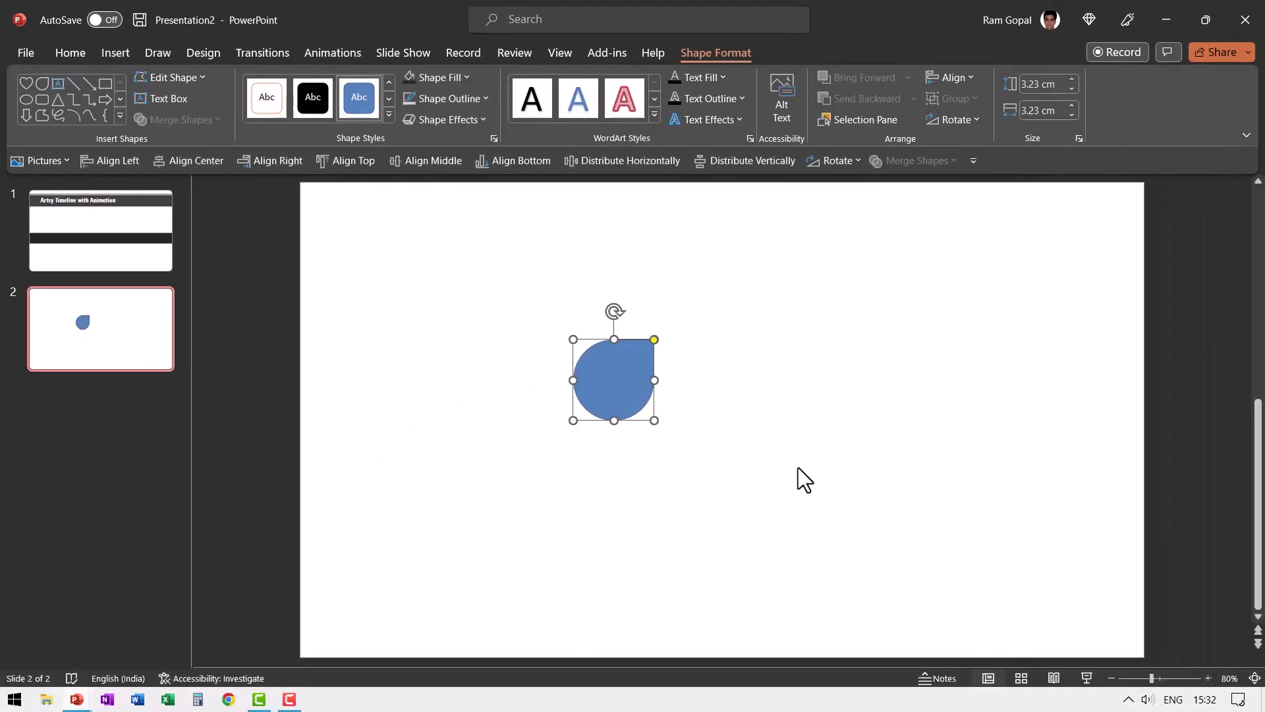
Step: Rotate the teardrop to 135° so its point faces downward
{"action": "left_click", "coordinate": [971, 122]}
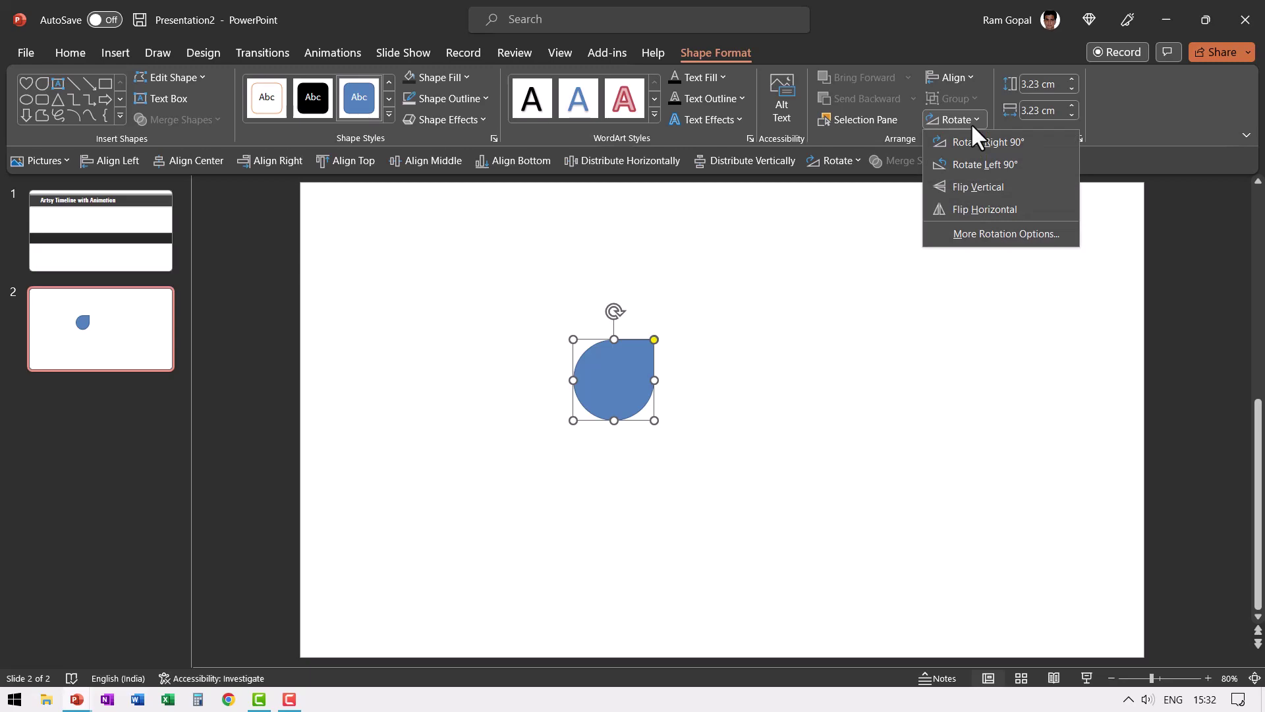
{"action": "left_click", "coordinate": [985, 231]}
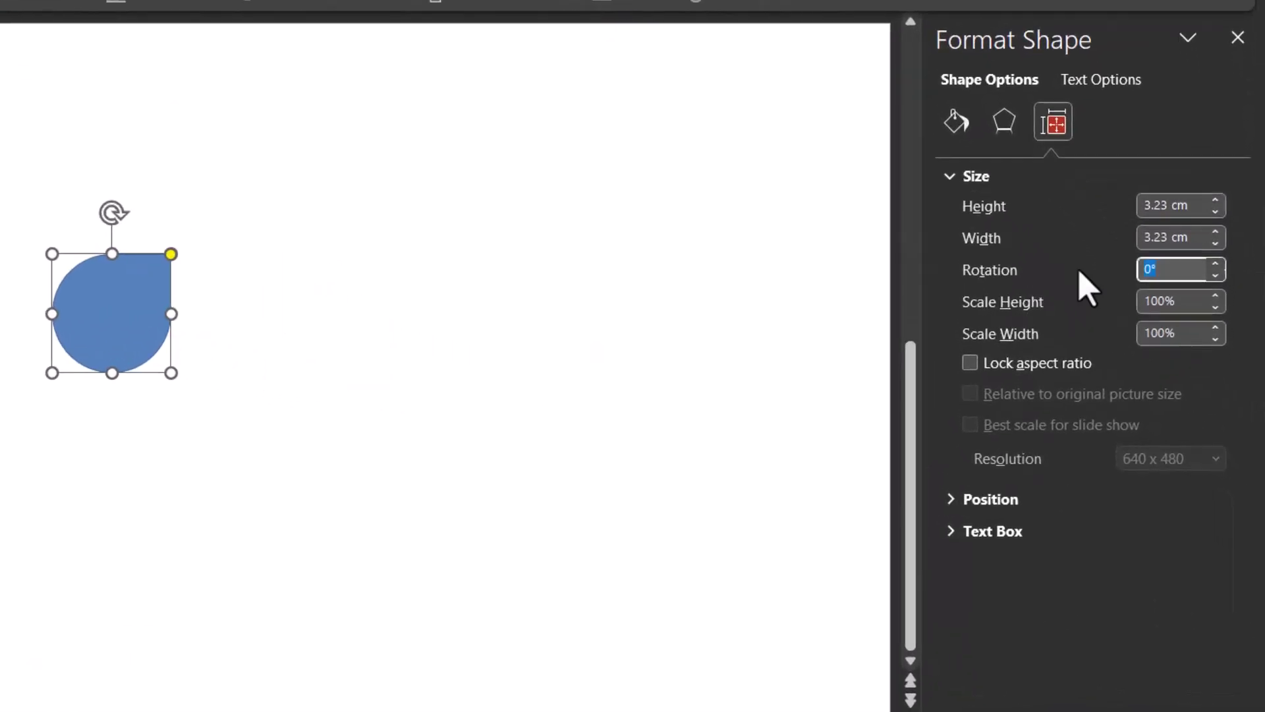
{"action": "type", "text": "135"}
{"action": "key", "text": "Return"}
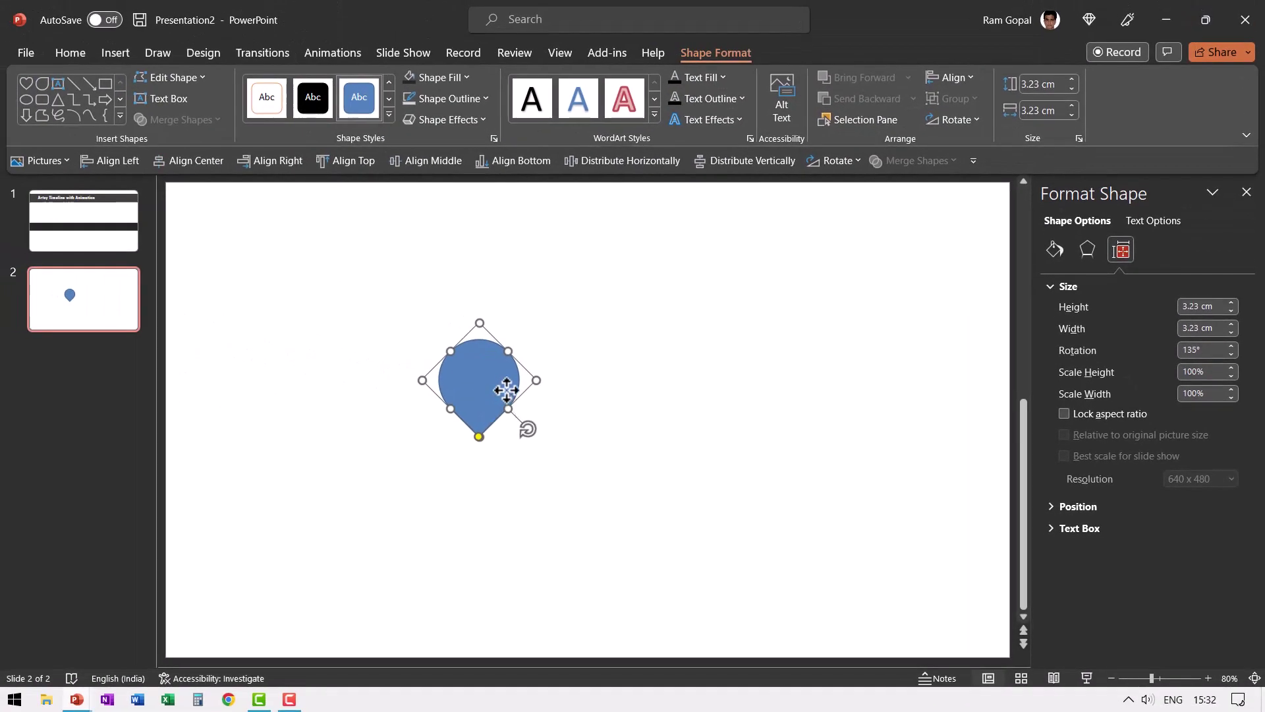
Step: Duplicate the teardrop, flip it vertically below the original, and group the pair
{"action": "key", "text": "ctrl+d"}
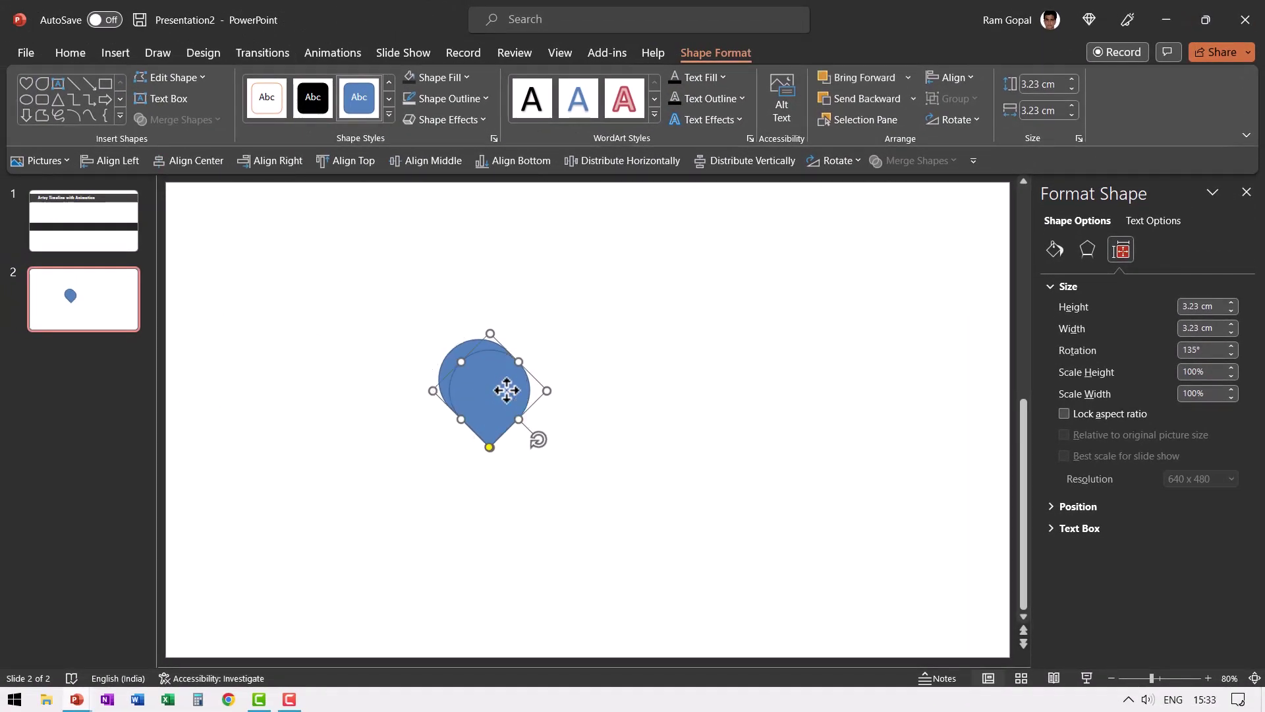
{"action": "left_click", "coordinate": [836, 161]}
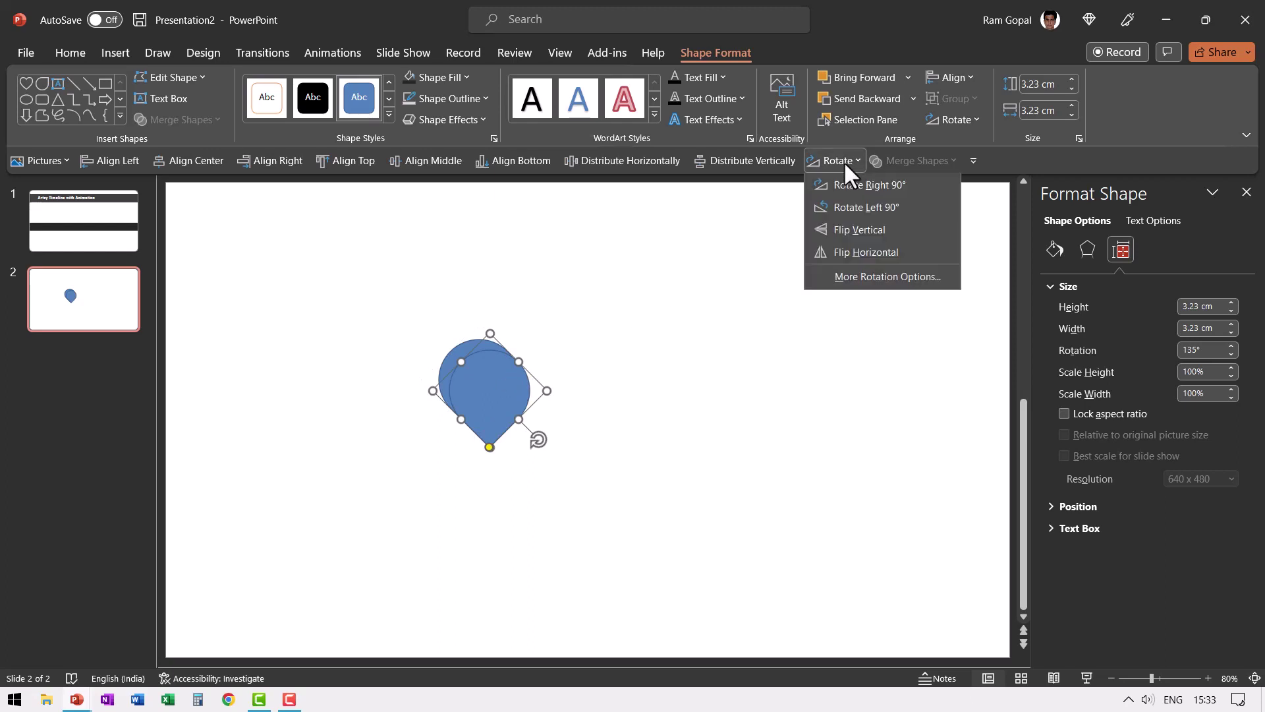
{"action": "left_click", "coordinate": [849, 232]}
{"action": "left_click_drag", "start_coordinate": [484, 396], "coordinate": [485, 503]}
{"action": "left_click", "coordinate": [574, 582]}
{"action": "left_click_drag", "start_coordinate": [575, 583], "coordinate": [354, 291]}
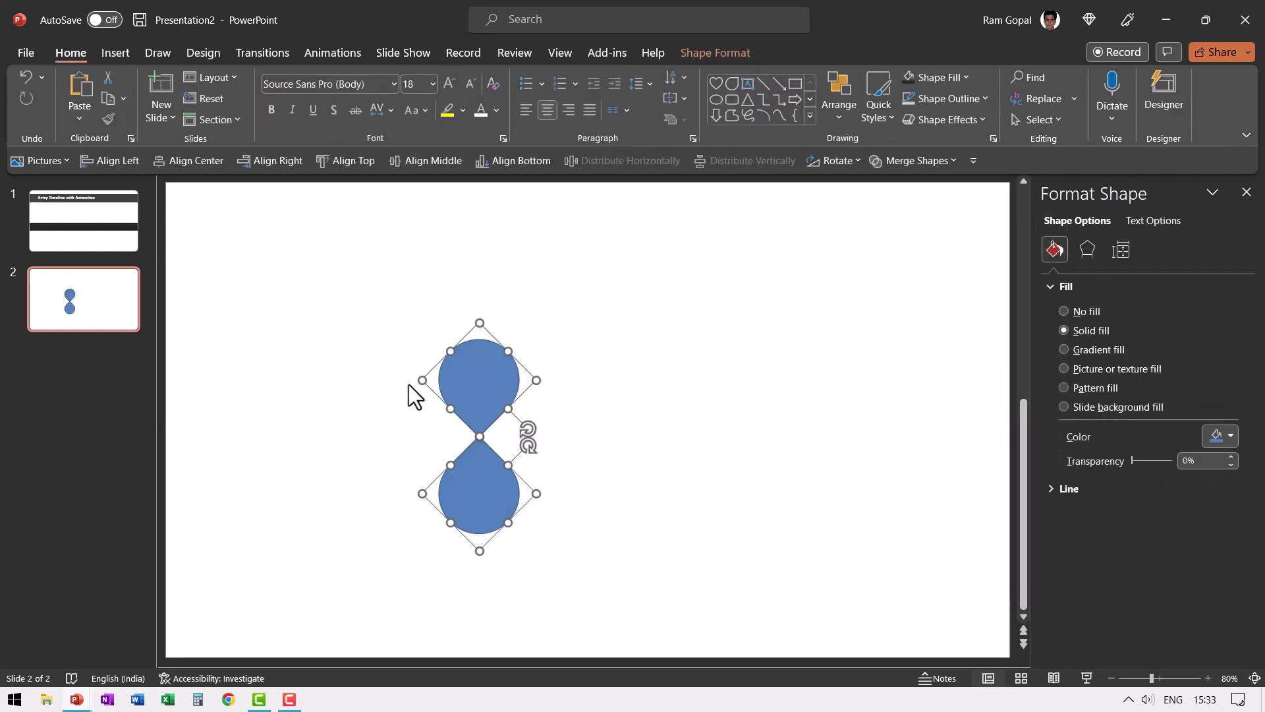
{"action": "key", "text": "ctrl+g"}
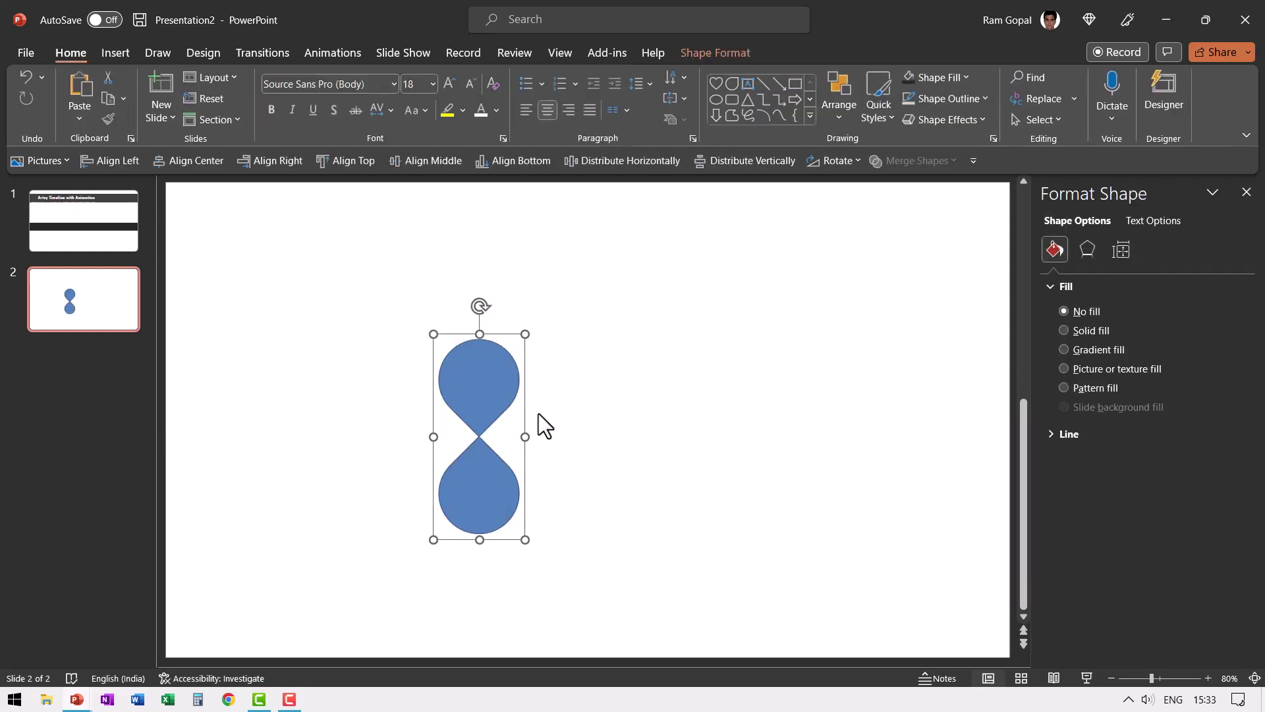
Step: Copy the pair, rotate it 90° into a cross, group all four petals, and duplicate the flower
{"action": "key", "text": "ctrl+d"}
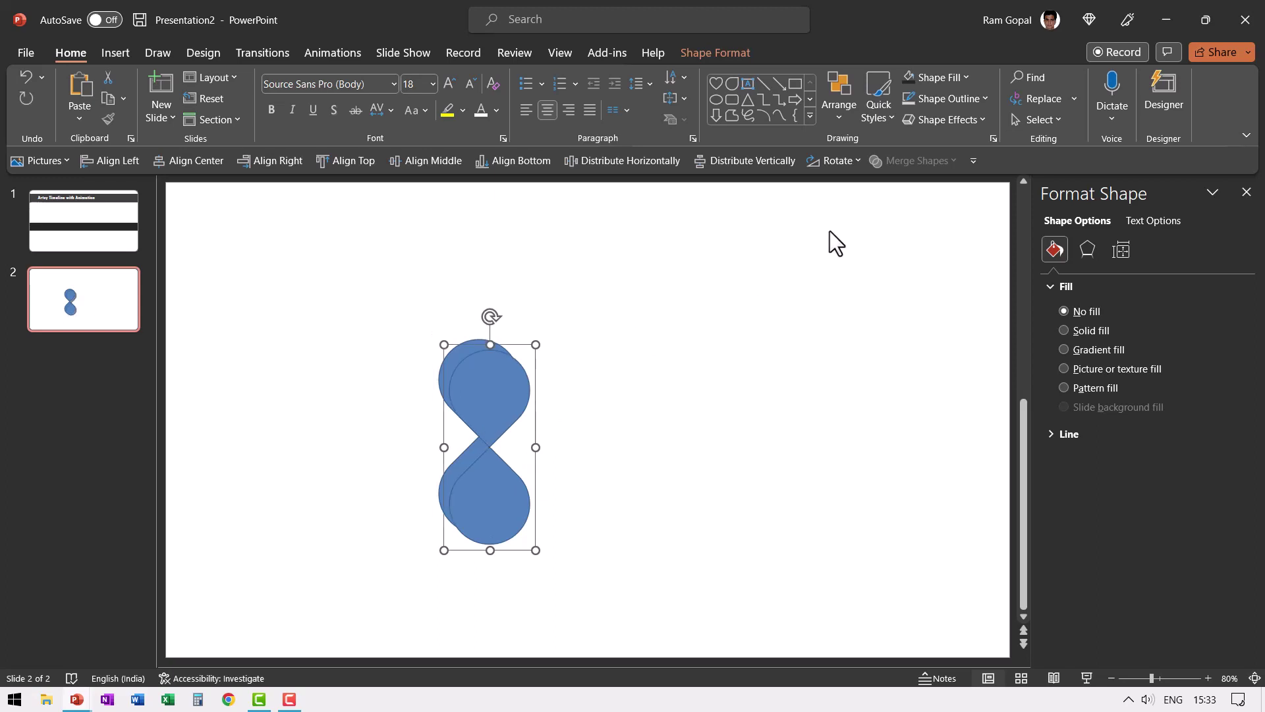
{"action": "left_click", "coordinate": [848, 160]}
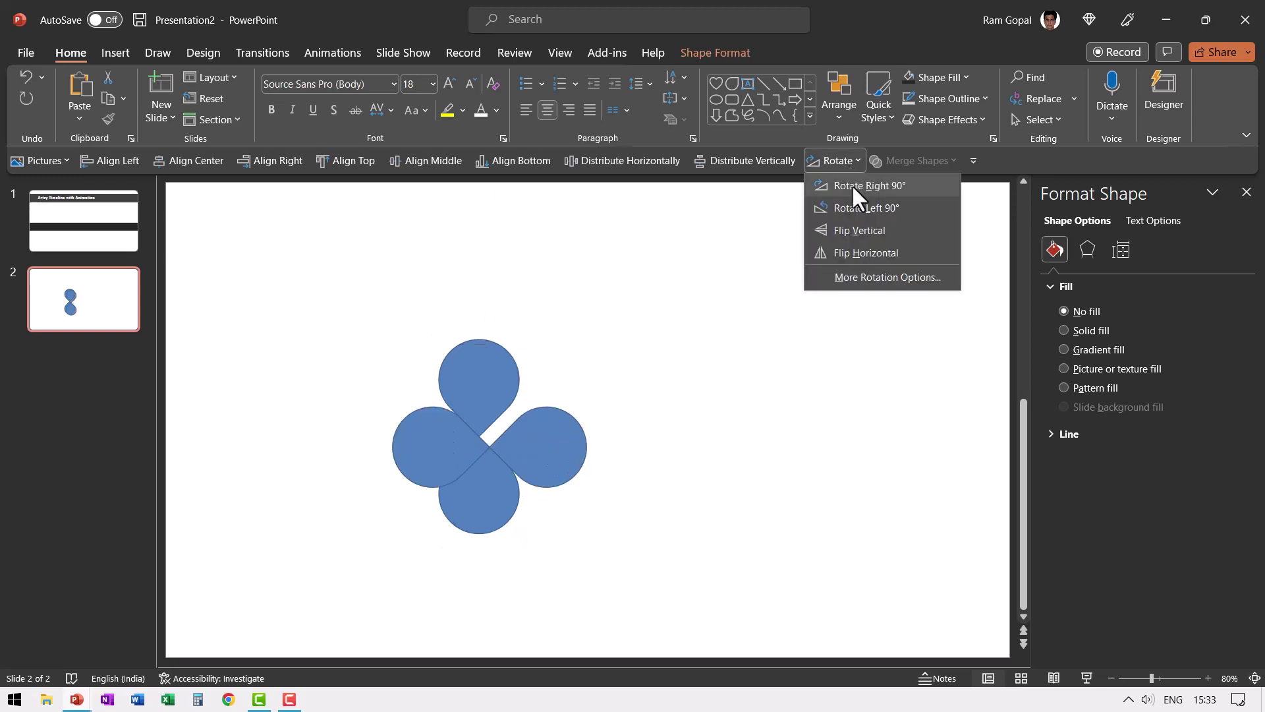
{"action": "left_click", "coordinate": [851, 186]}
{"action": "mouse_move", "coordinate": [562, 445]}
{"action": "left_mouse_down"}
{"action": "mouse_move", "coordinate": [536, 433]}
{"action": "mouse_move", "coordinate": [552, 435]}
{"action": "left_mouse_up"}
{"action": "left_click", "coordinate": [584, 480]}
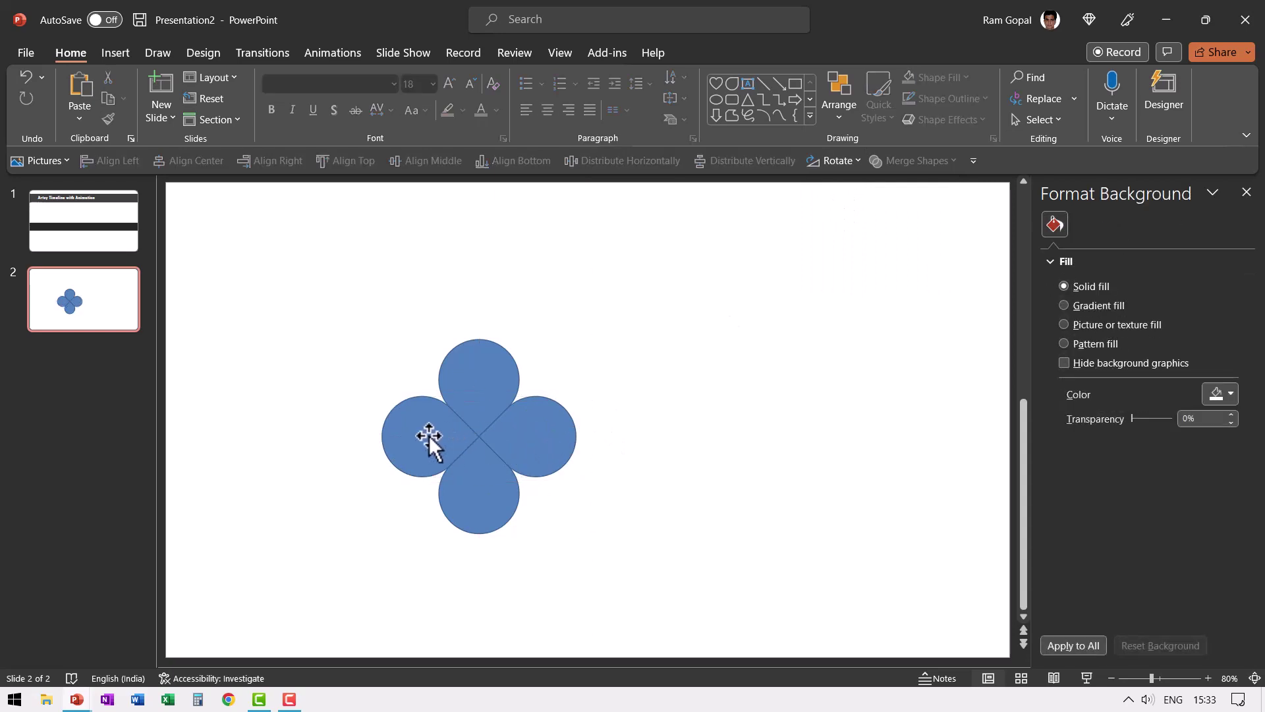
{"action": "left_click_drag", "start_coordinate": [636, 572], "coordinate": [215, 222]}
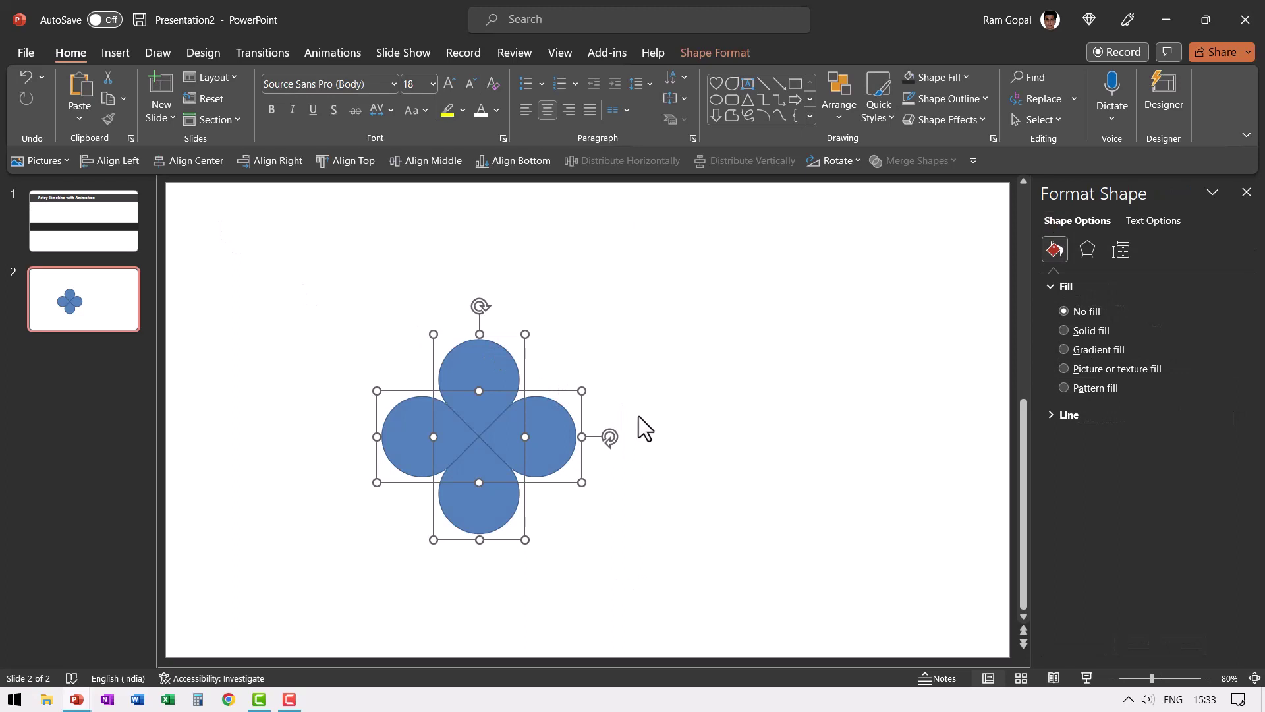
{"action": "key", "text": "ctrl+g"}
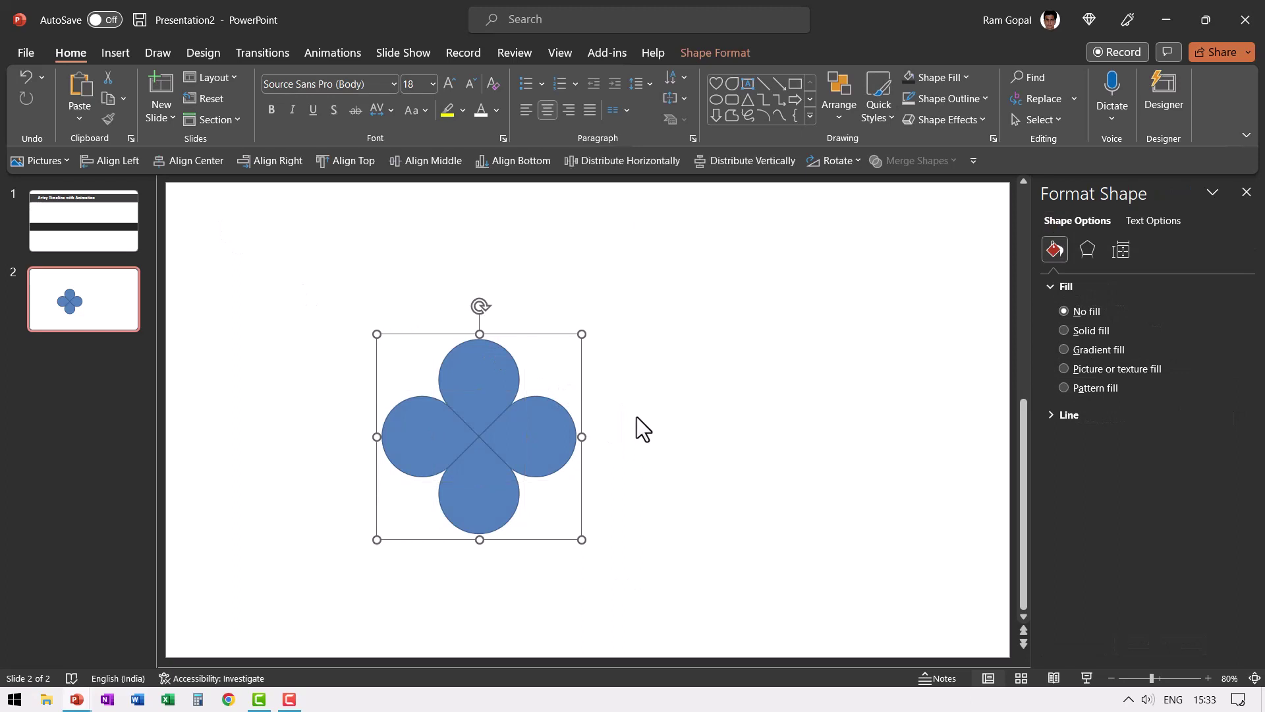
{"action": "key", "text": "ctrl+d"}
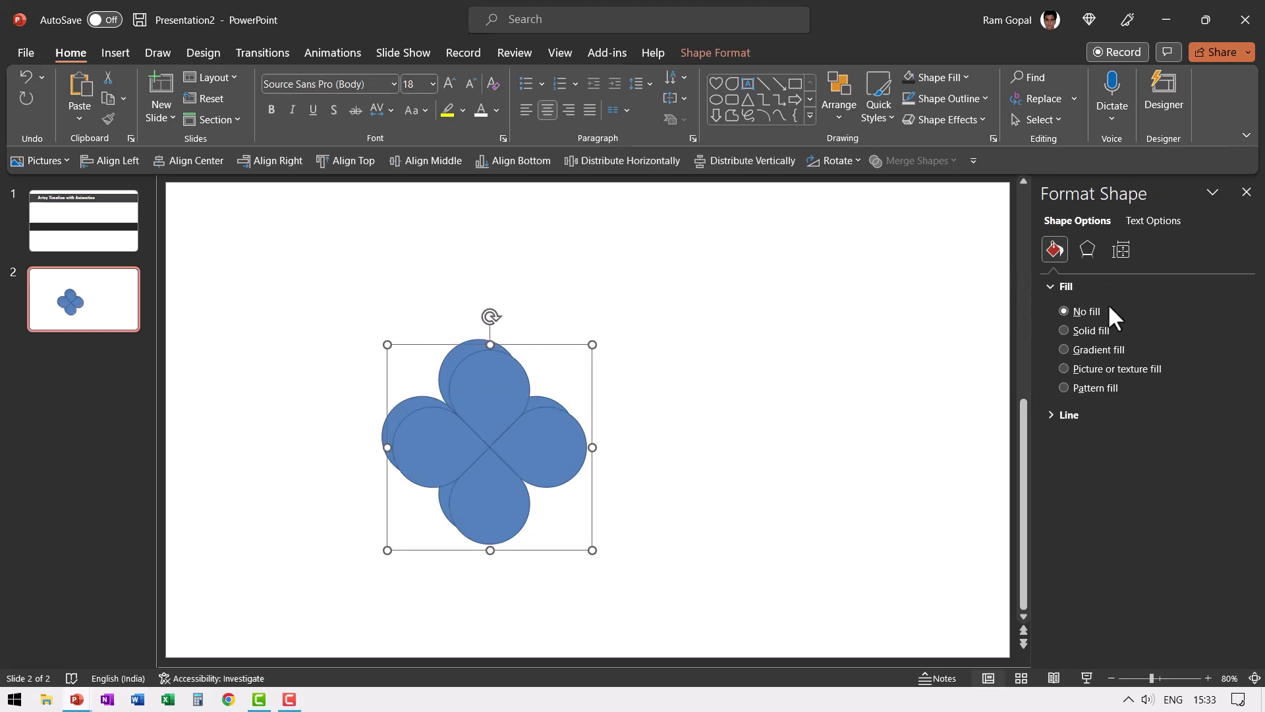
Step: Rotate the flower copy to 45° and align both flowers by their middles and centres
{"action": "left_click", "coordinate": [1122, 251]}
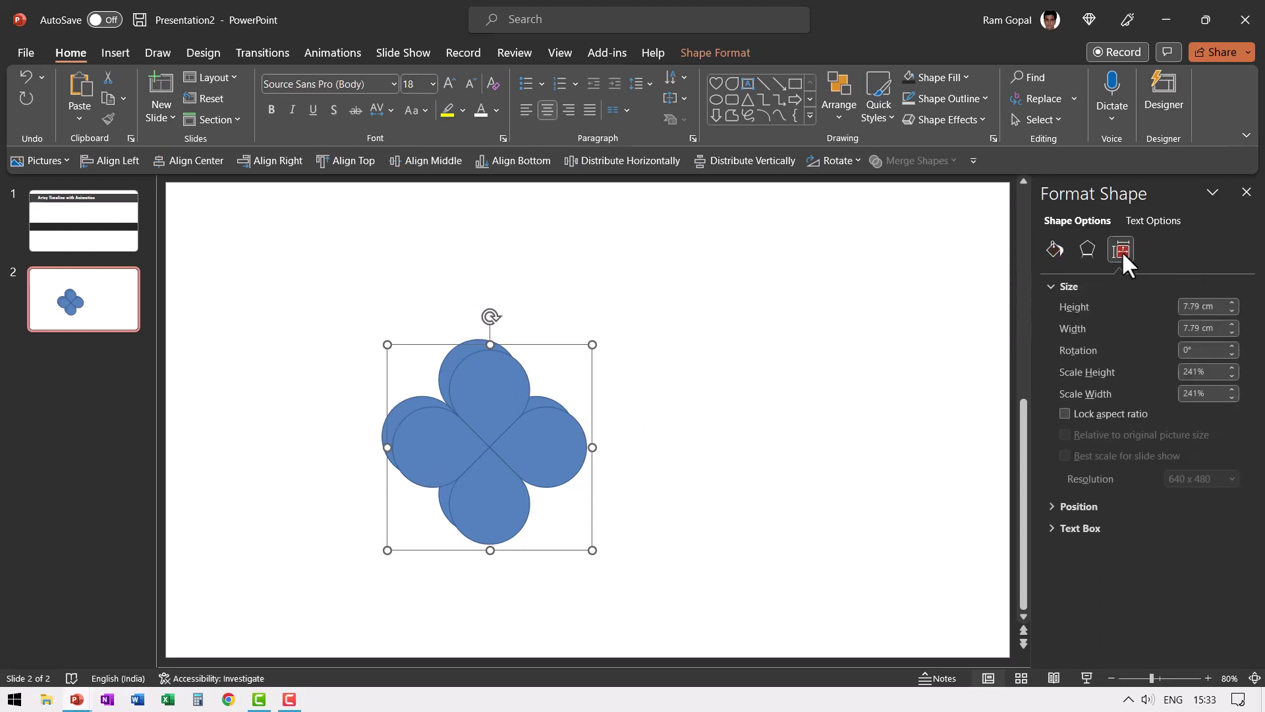
{"action": "double_click", "coordinate": [1186, 350]}
{"action": "type", "text": "45"}
{"action": "key", "text": "Return"}
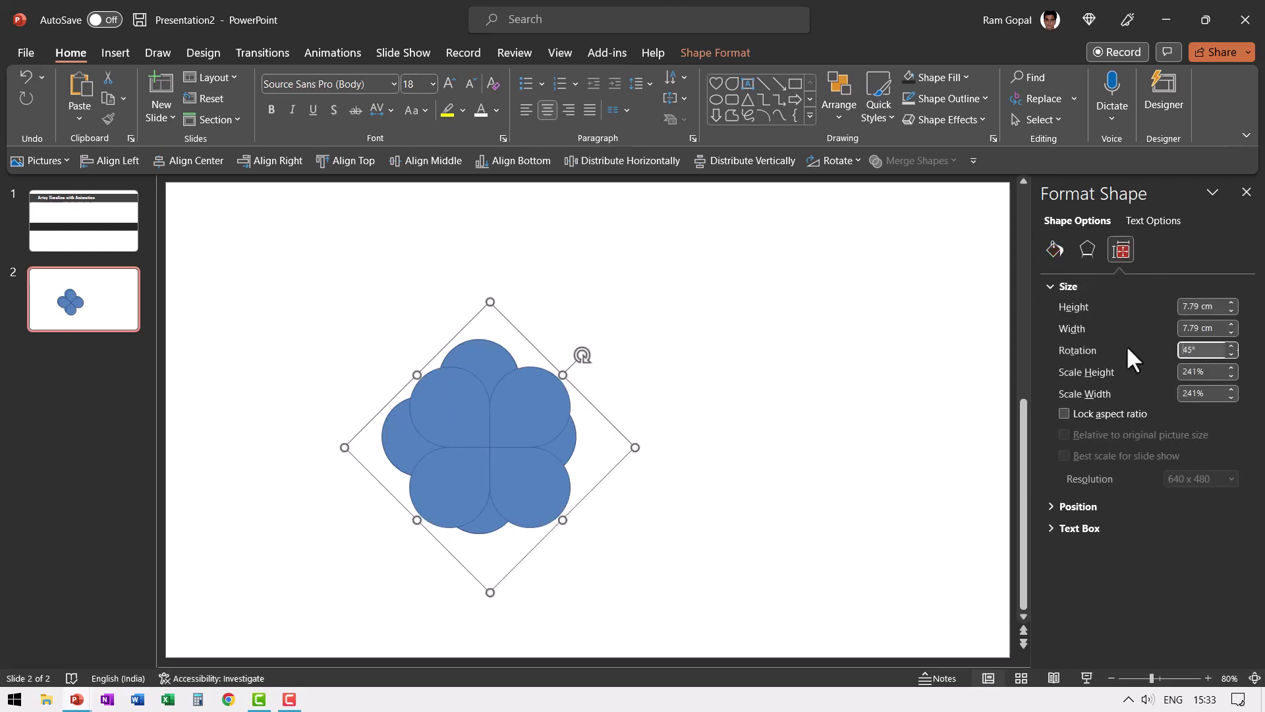
{"action": "left_click", "coordinate": [781, 600]}
{"action": "left_click_drag", "start_coordinate": [780, 600], "coordinate": [230, 243]}
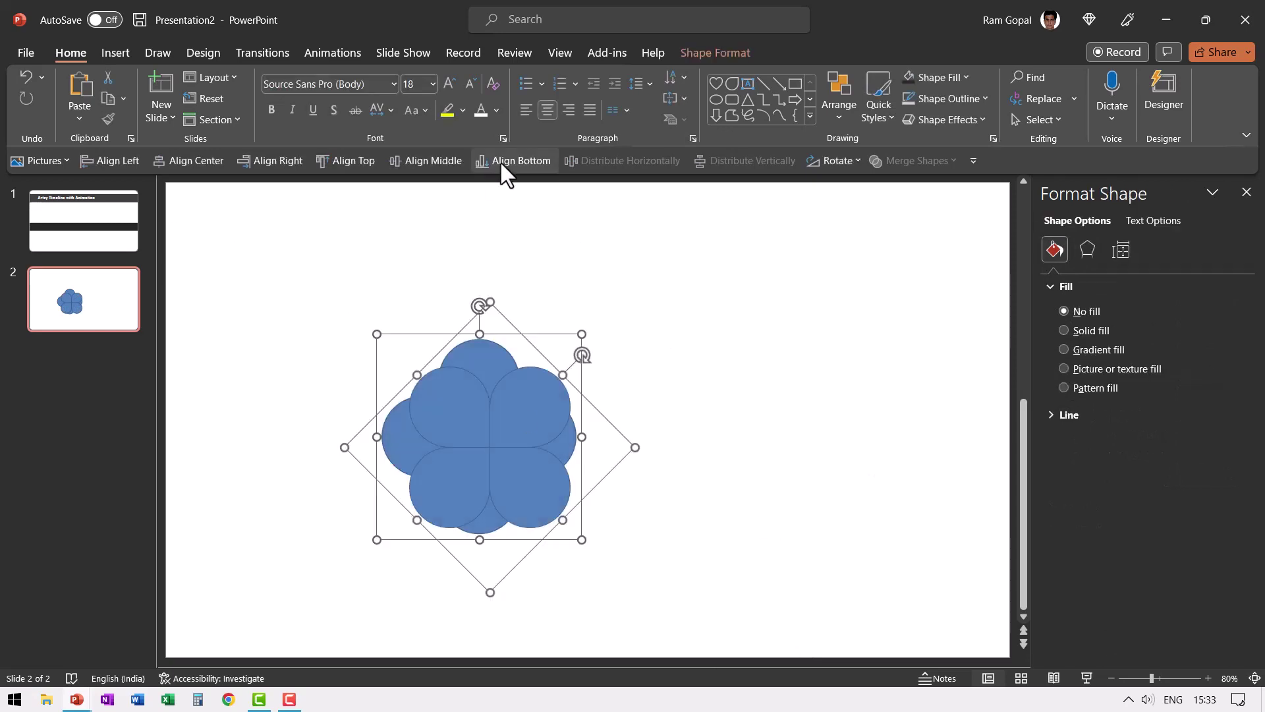
{"action": "left_click", "coordinate": [418, 161]}
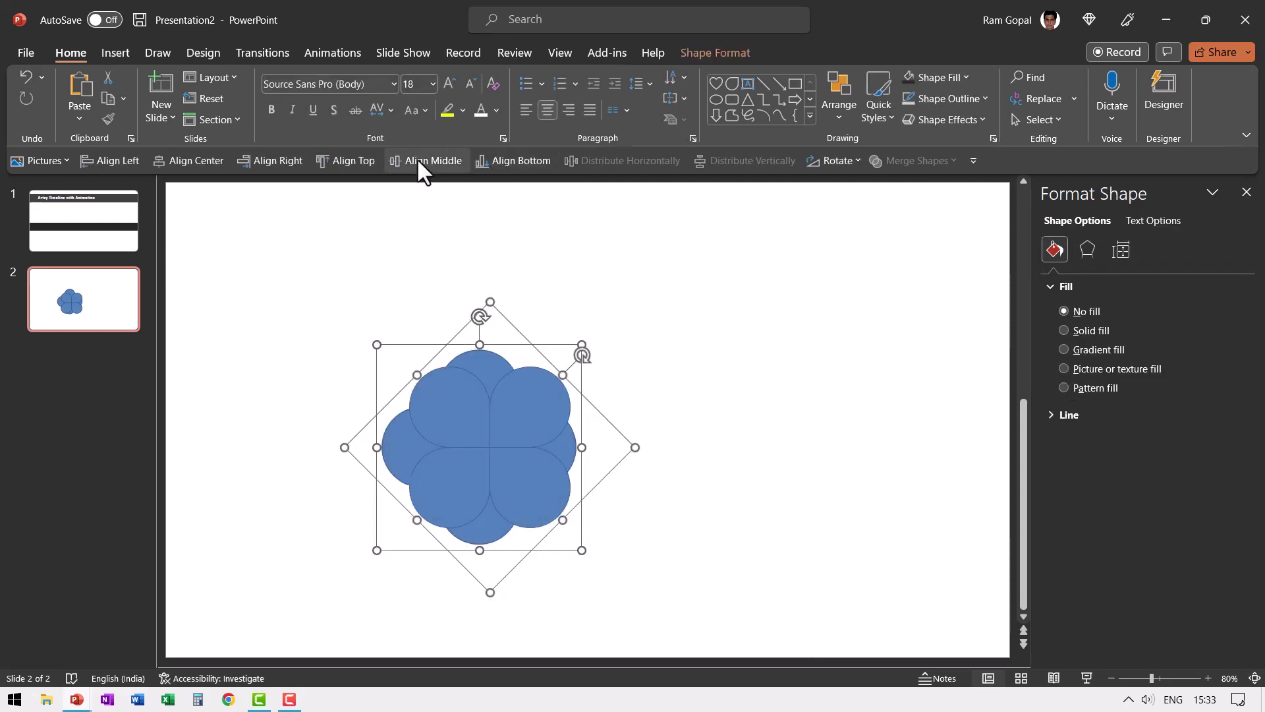
{"action": "left_click", "coordinate": [193, 159]}
Step: Ungroup the flowers twice into separate shapes and select all the pieces
{"action": "right_click", "coordinate": [596, 412]}
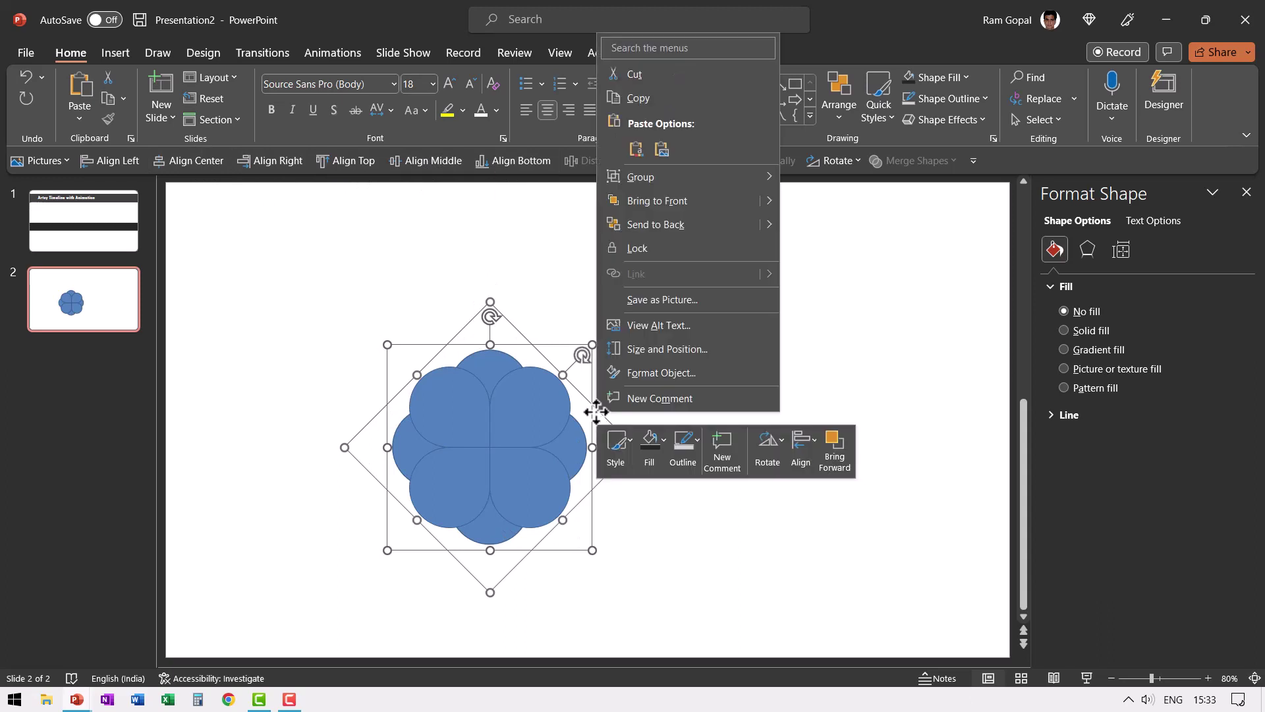
{"action": "mouse_move", "coordinate": [697, 176]}
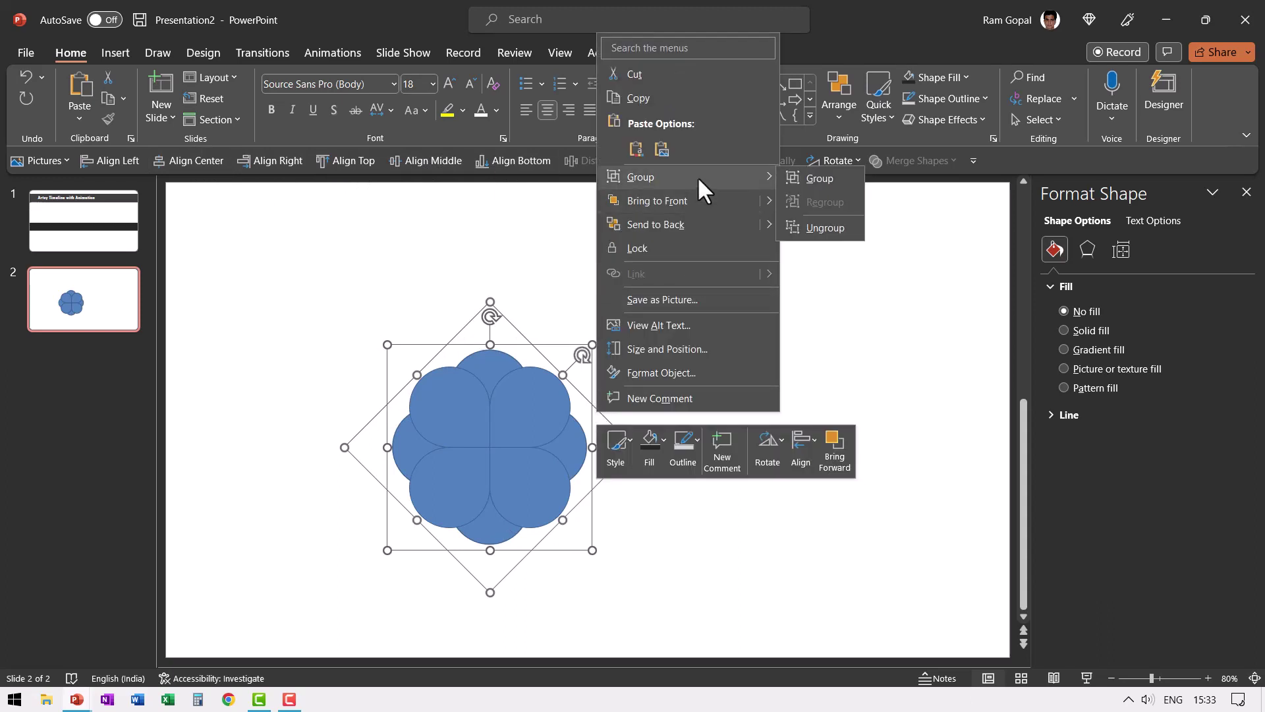
{"action": "left_click", "coordinate": [837, 234]}
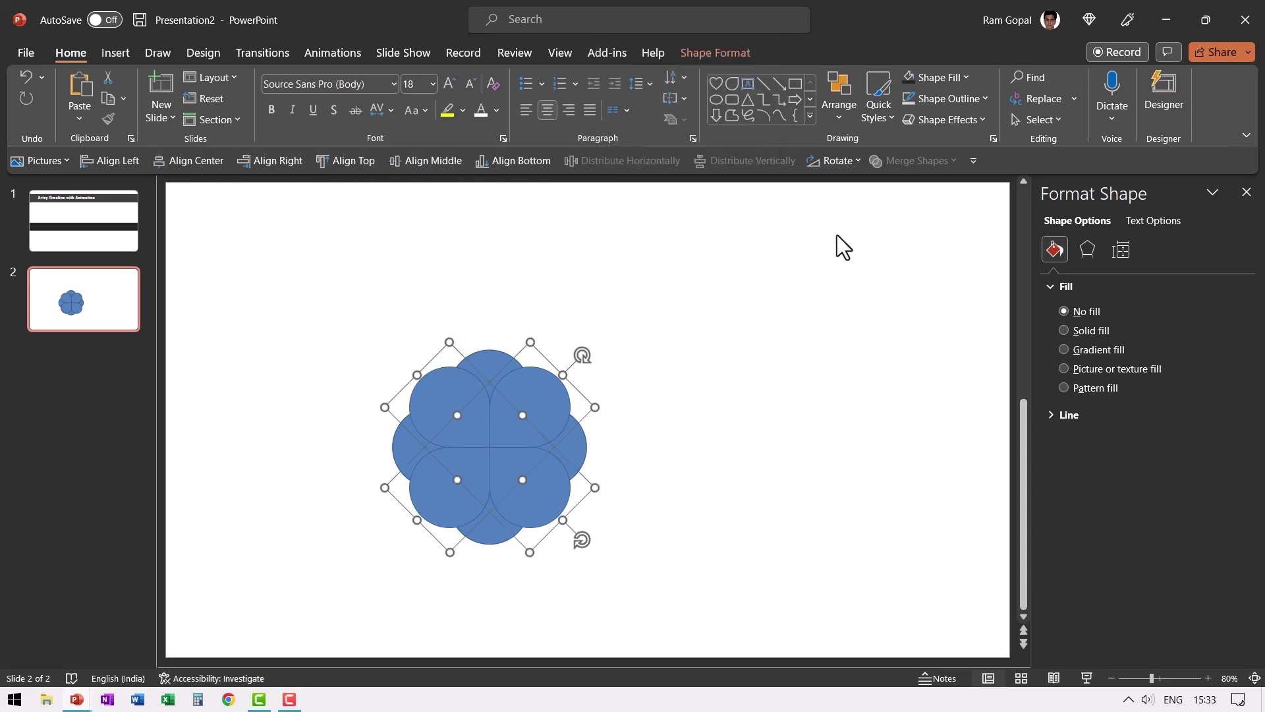
{"action": "right_click", "coordinate": [534, 351]}
{"action": "mouse_move", "coordinate": [599, 442]}
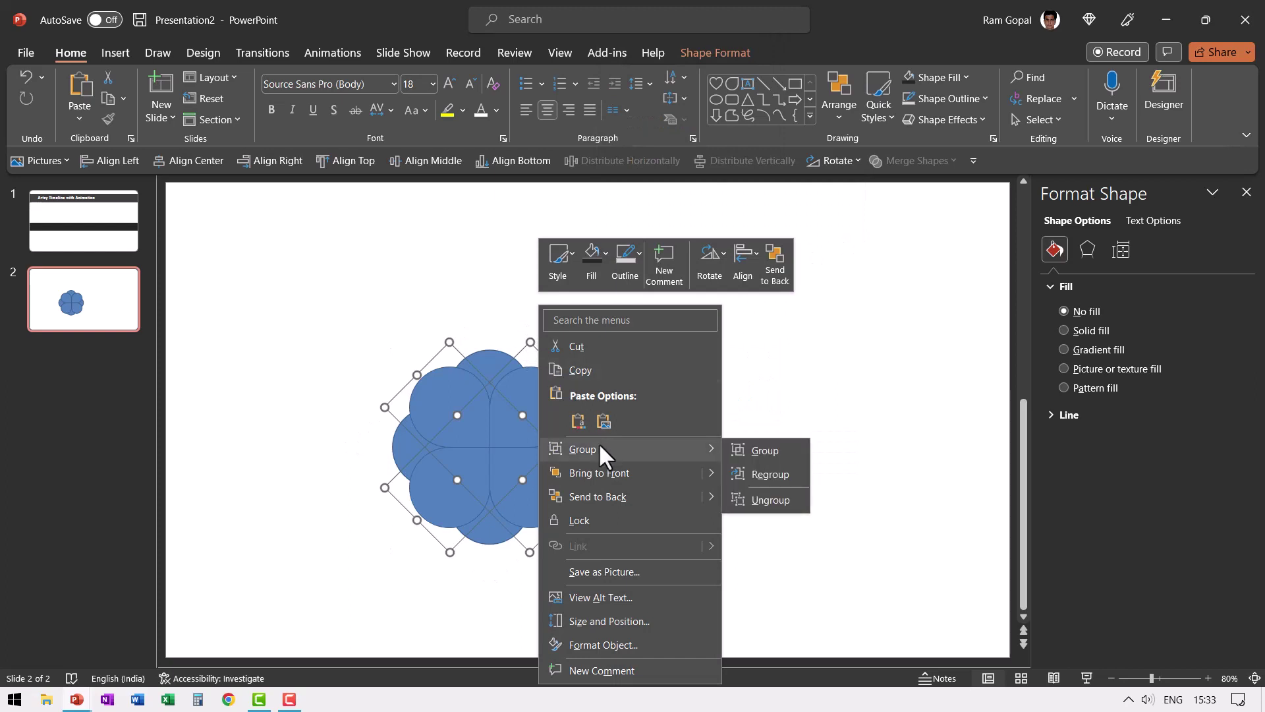
{"action": "left_click", "coordinate": [791, 507]}
{"action": "left_click_drag", "start_coordinate": [672, 603], "coordinate": [253, 259]}
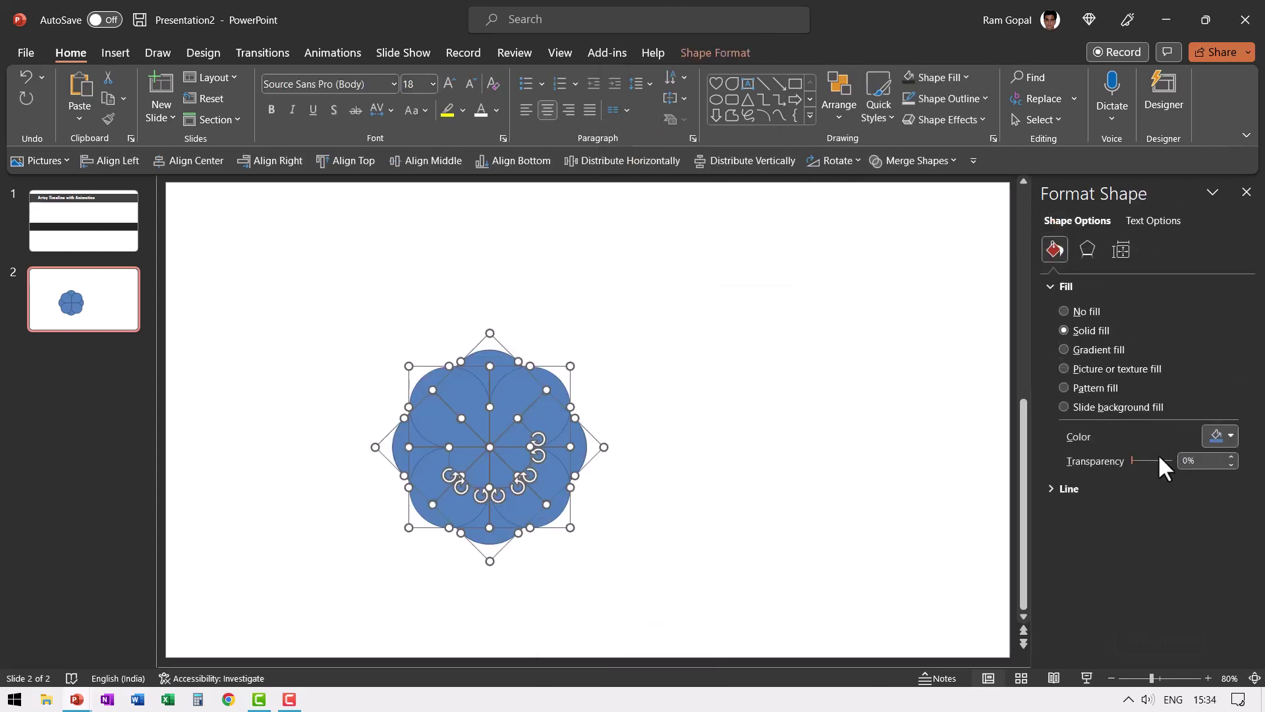
Step: Make the circles 74% transparent, fragment them, and delete the first outer leftover pieces
{"action": "left_click_drag", "start_coordinate": [1130, 462], "coordinate": [1160, 464]}
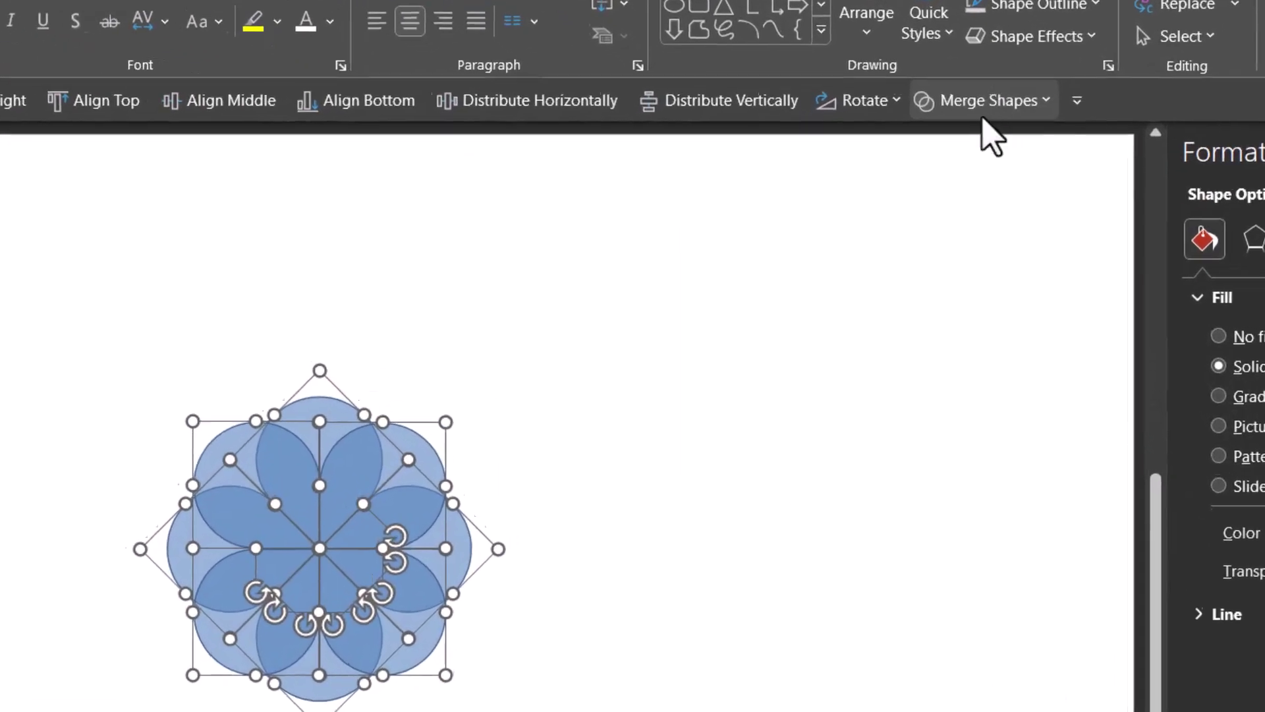
{"action": "left_click", "coordinate": [994, 102]}
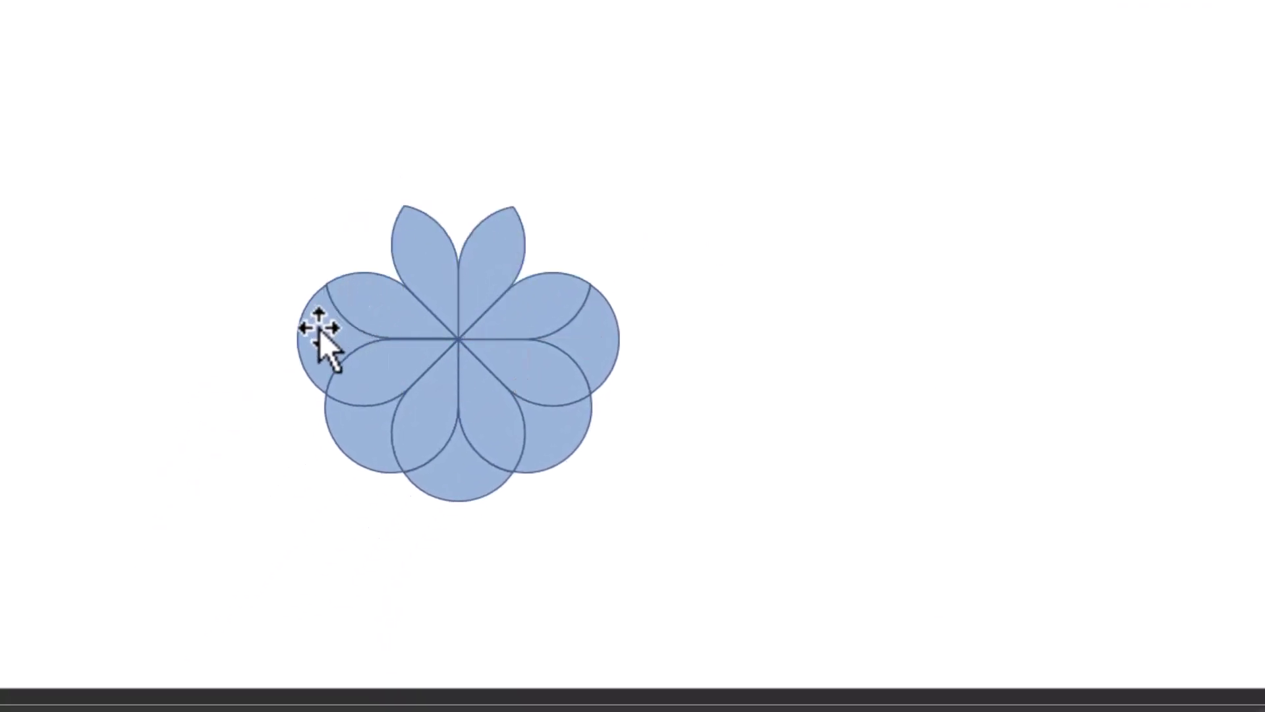
{"action": "left_click", "coordinate": [316, 336]}
Step: Delete the remaining outer fragments to leave eight pointed petals, then paste the petals
{"action": "key", "text": "Delete"}
{"action": "left_click", "coordinate": [362, 452]}
{"action": "key", "text": "Delete"}
{"action": "left_click", "coordinate": [466, 488]}
{"action": "key", "text": "Delete"}
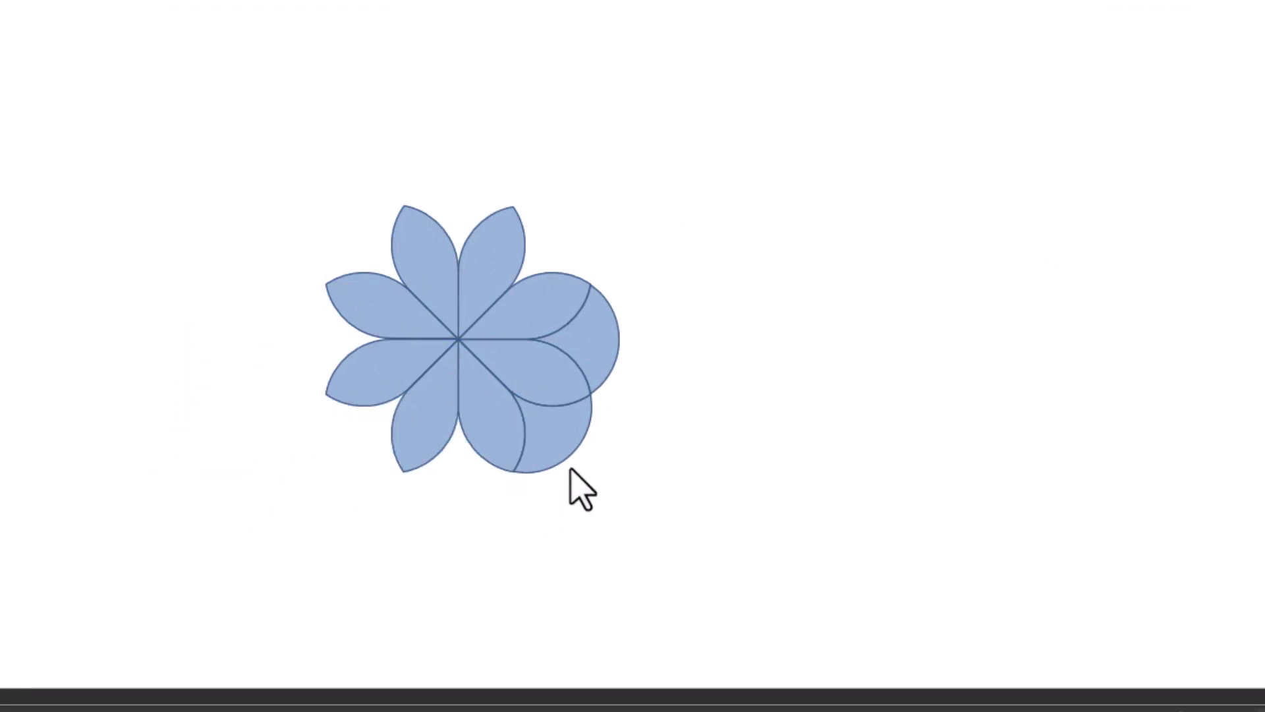
{"action": "left_click", "coordinate": [572, 464]}
{"action": "key", "text": "Delete"}
{"action": "left_click", "coordinate": [613, 389]}
{"action": "key", "text": "Delete"}
{"action": "key", "text": "ctrl+v"}
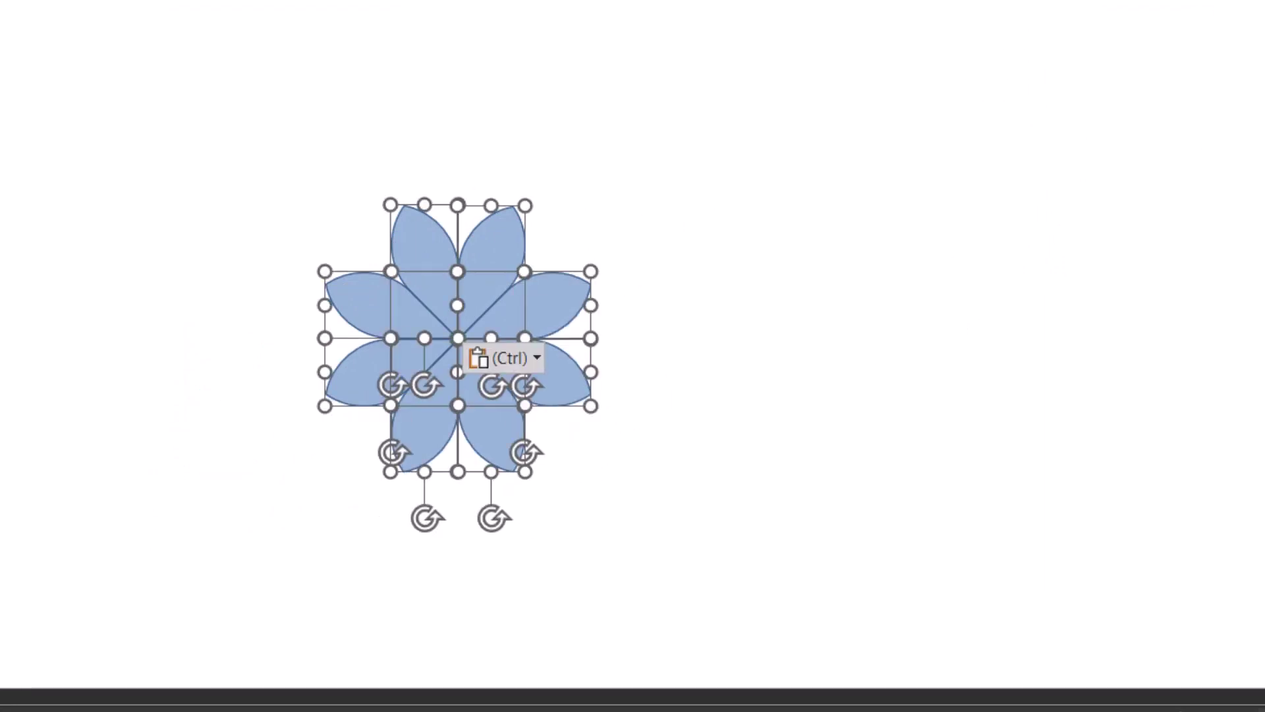
Step: Set the petals to 0% transparency, fill them red, and give them a white outline
{"action": "left_click_drag", "start_coordinate": [1167, 413], "coordinate": [1028, 411]}
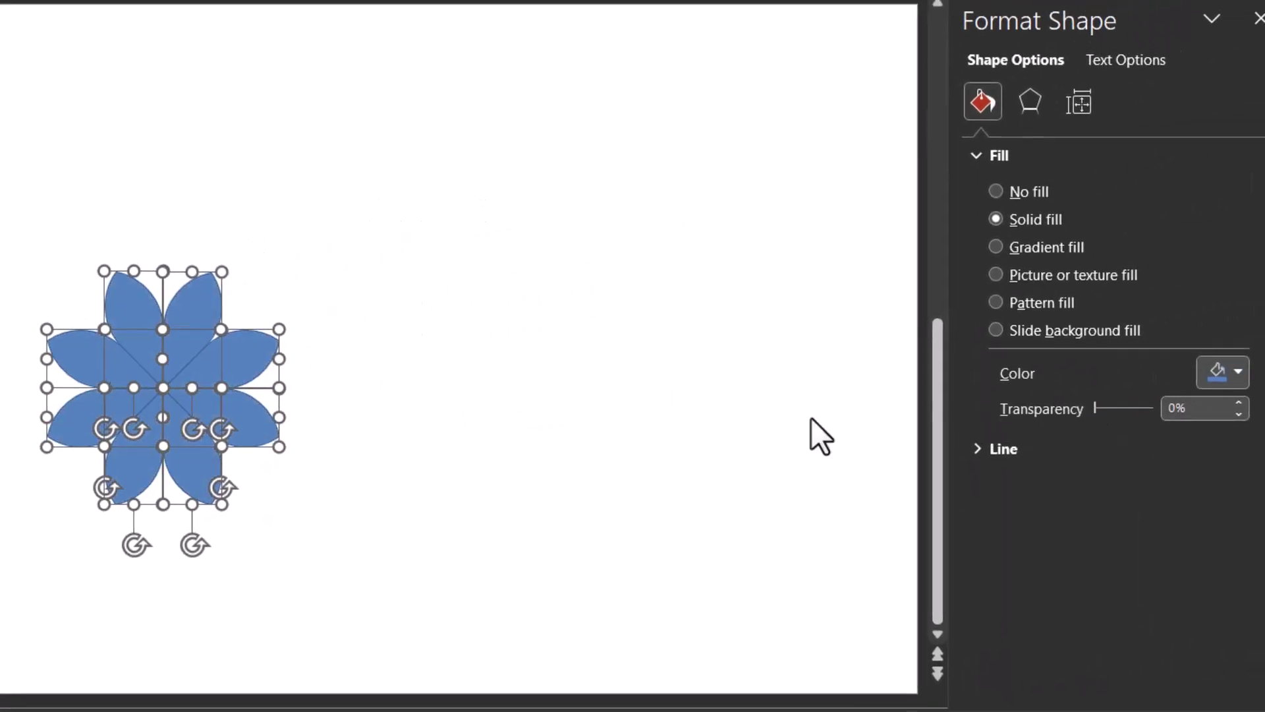
{"action": "left_click", "coordinate": [837, 44]}
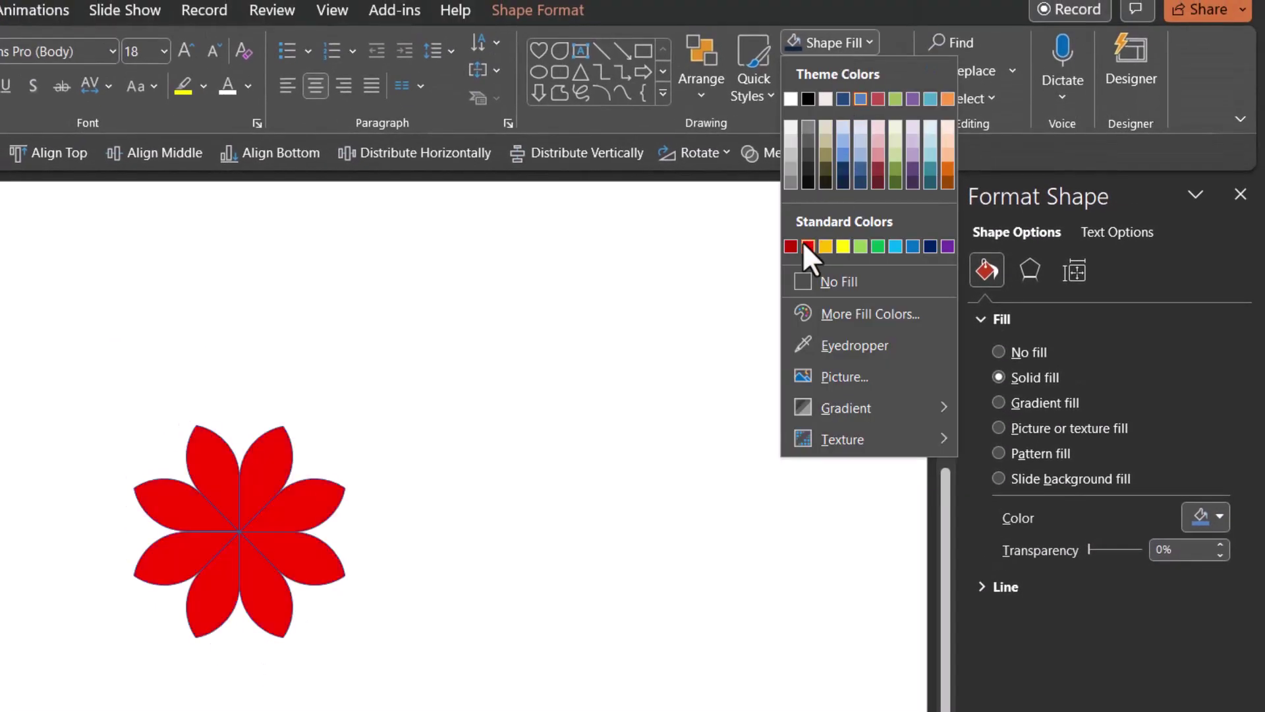
{"action": "left_click", "coordinate": [808, 246]}
{"action": "left_click", "coordinate": [847, 70]}
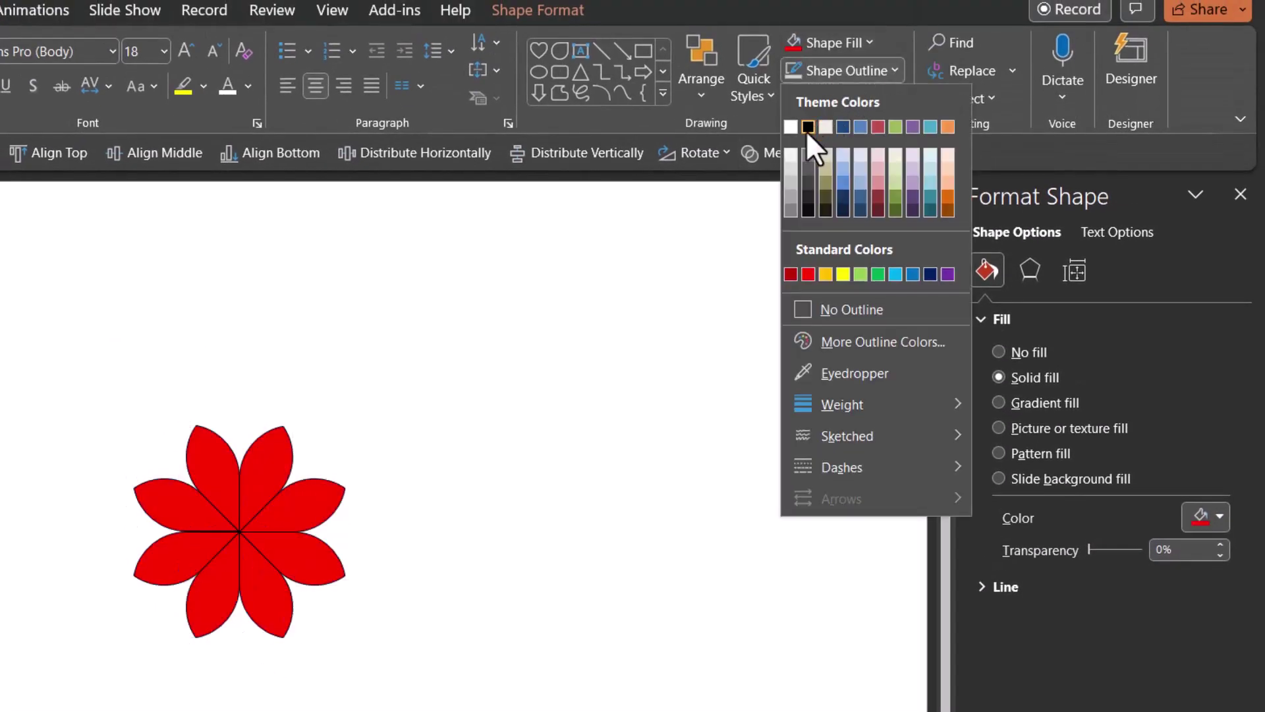
{"action": "left_click", "coordinate": [791, 126]}
{"action": "left_click", "coordinate": [844, 73]}
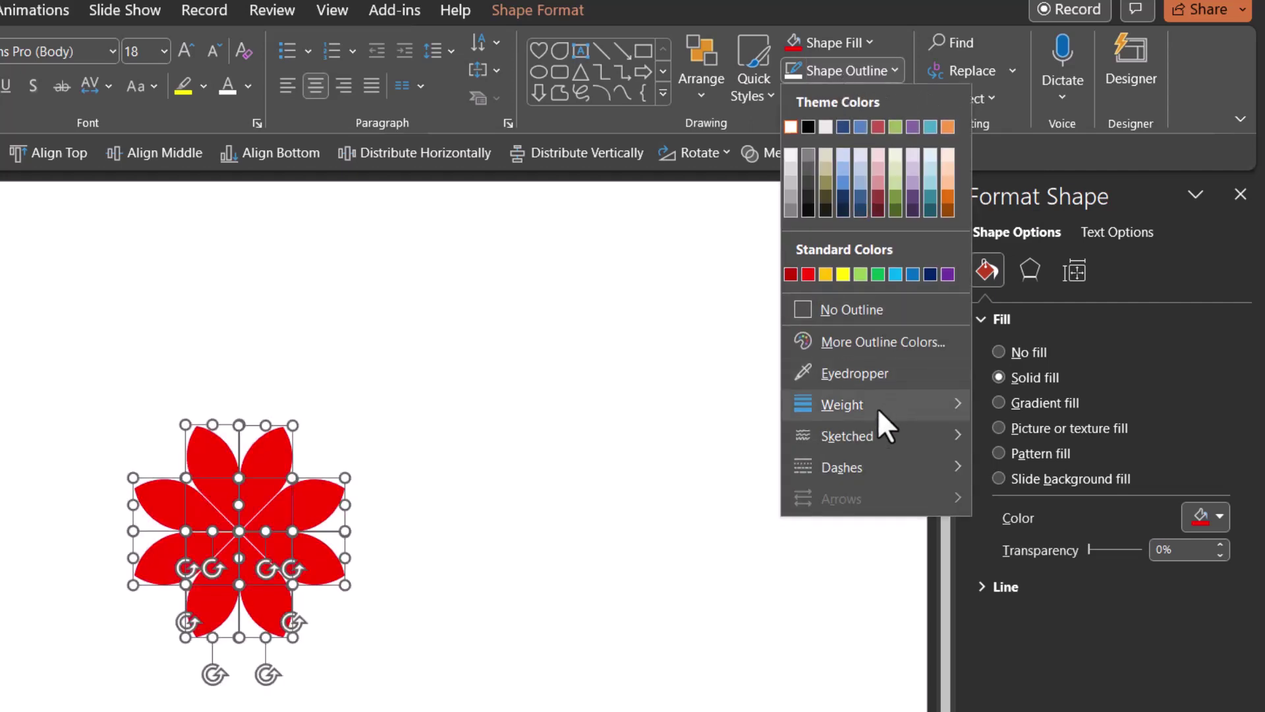
{"action": "mouse_move", "coordinate": [876, 409]}
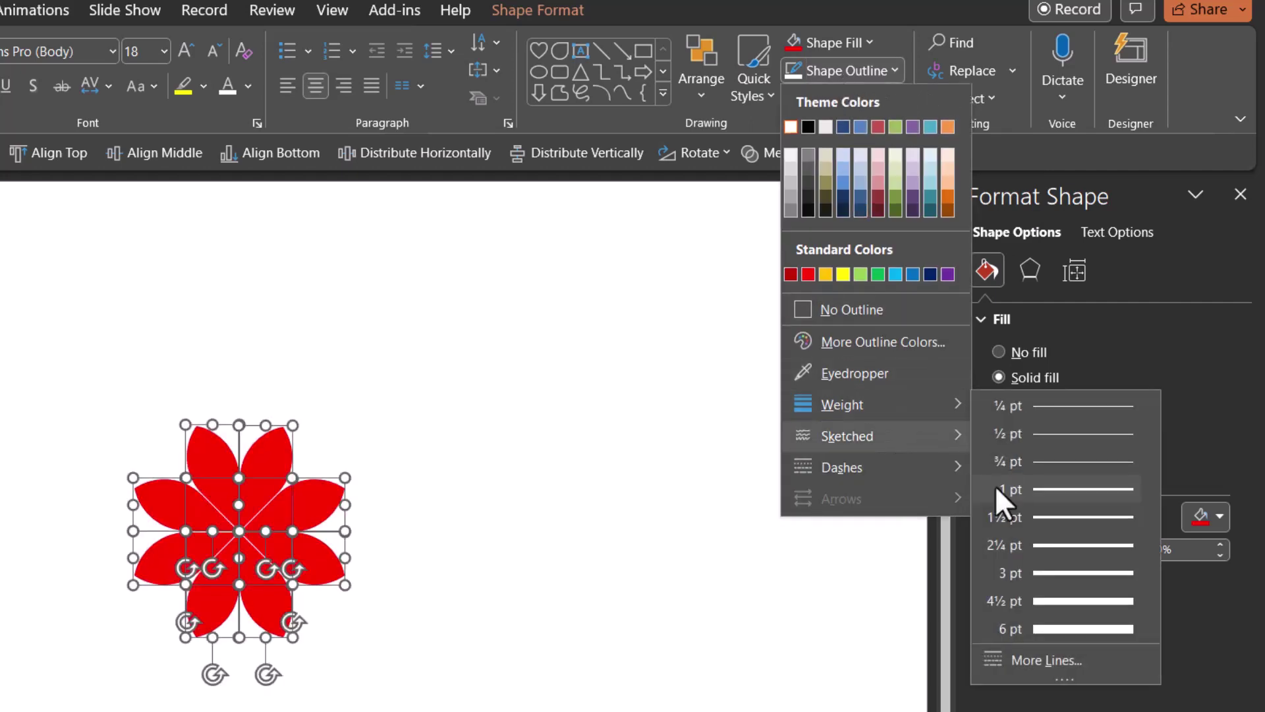
Step: Set the petal outline weight to 2¼ pt and group the eight petals into one flower
{"action": "left_click", "coordinate": [1078, 545]}
{"action": "left_click", "coordinate": [125, 605]}
{"action": "key", "text": "ctrl+z"}
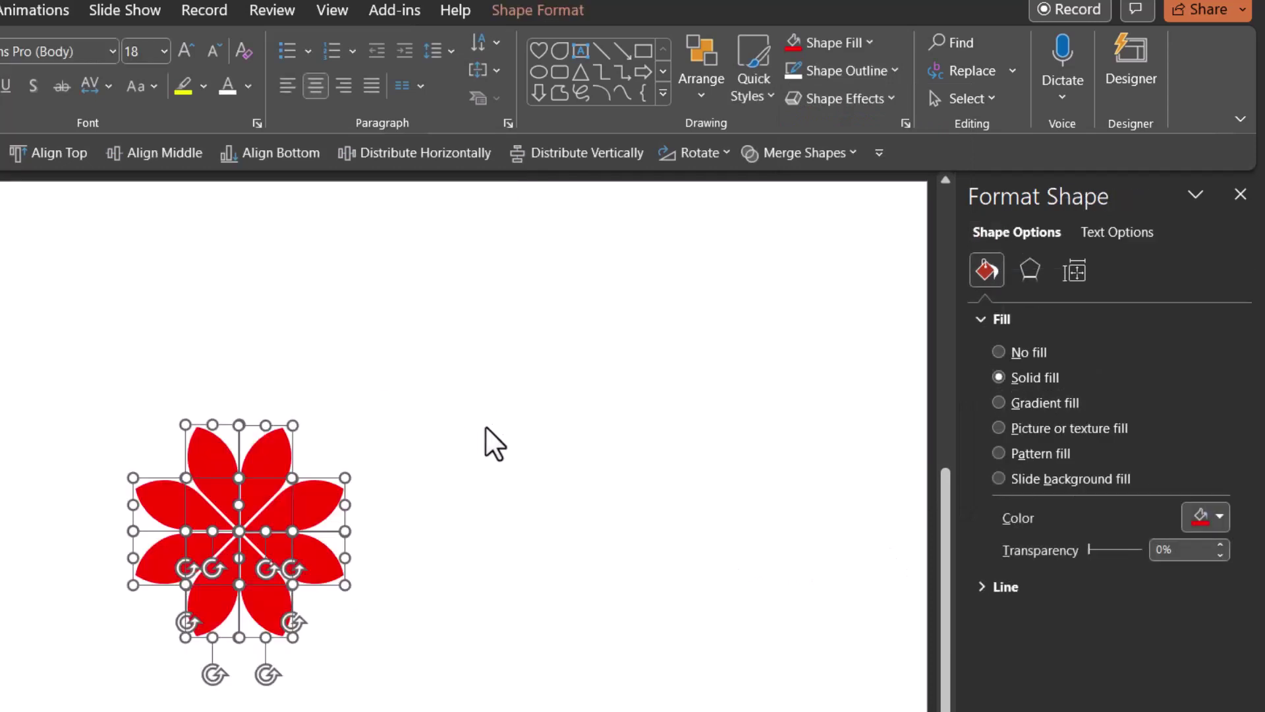
{"action": "key", "text": "ctrl+g"}
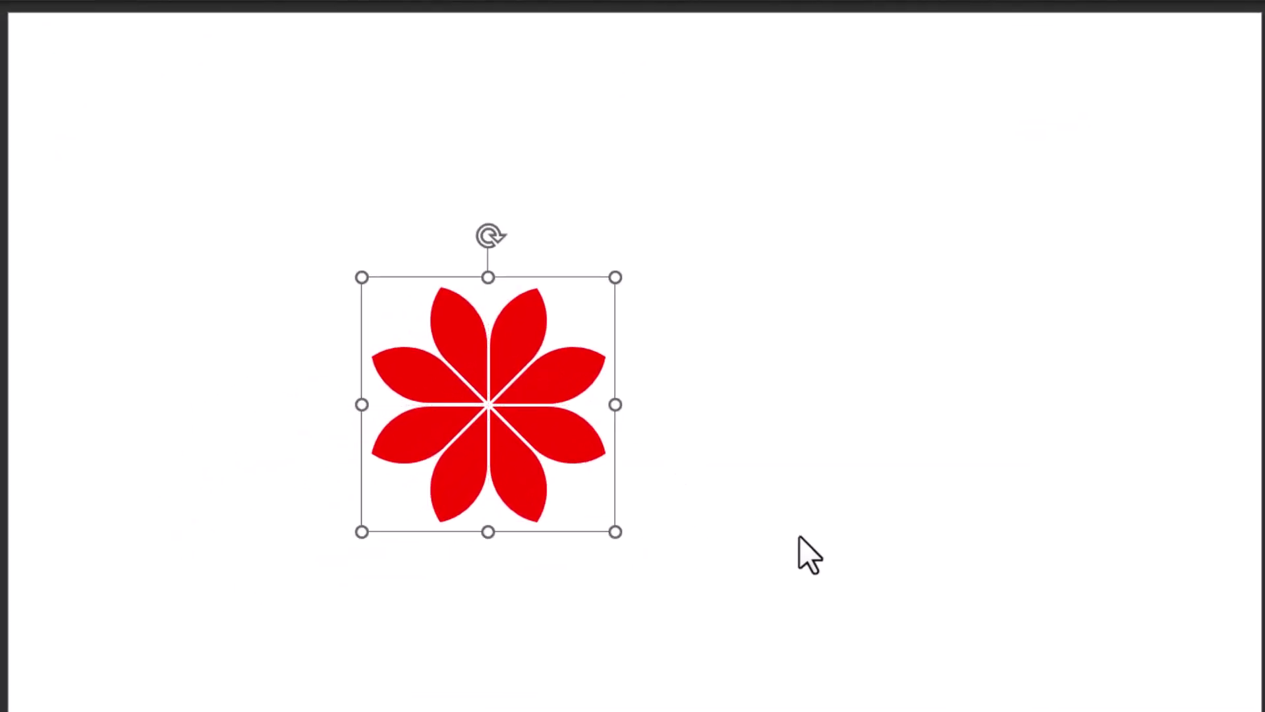
Step: Make a larger yellow copy of the flower and send it behind the red one
{"action": "left_click_drag", "start_coordinate": [615, 531], "coordinate": [623, 554]}
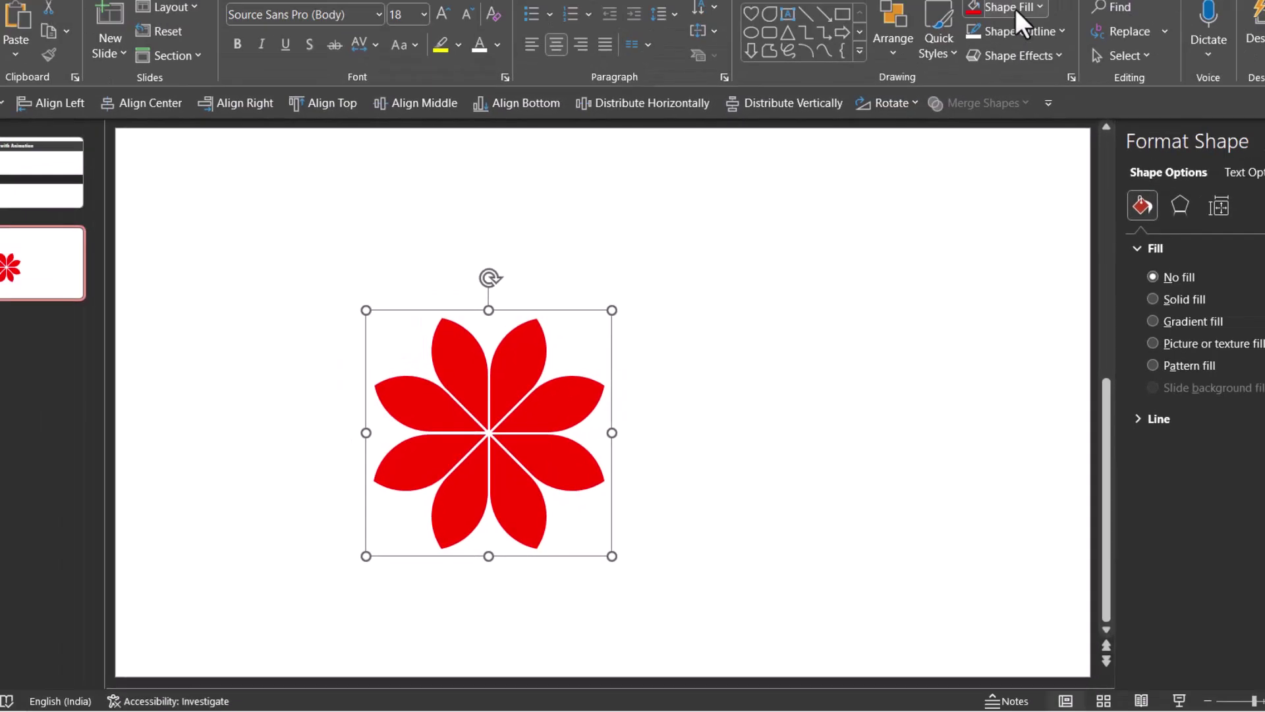
{"action": "left_click", "coordinate": [936, 77]}
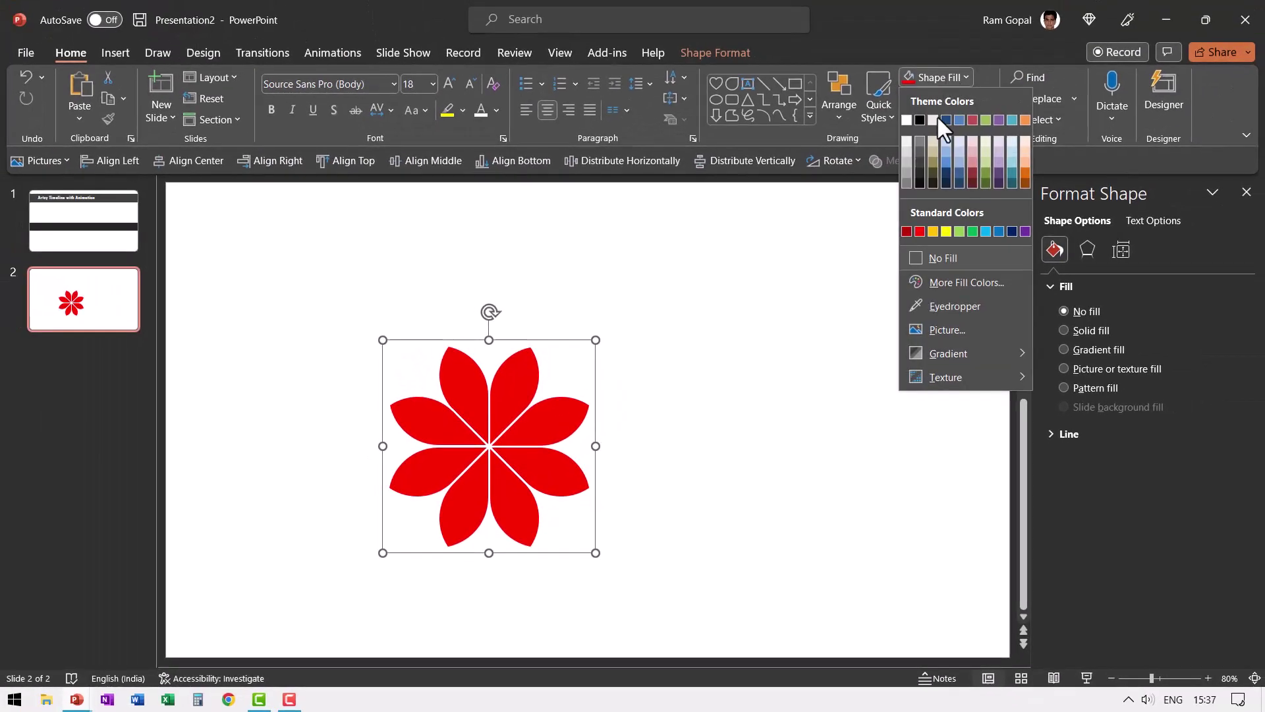
{"action": "left_click", "coordinate": [932, 231]}
{"action": "right_click", "coordinate": [524, 425]}
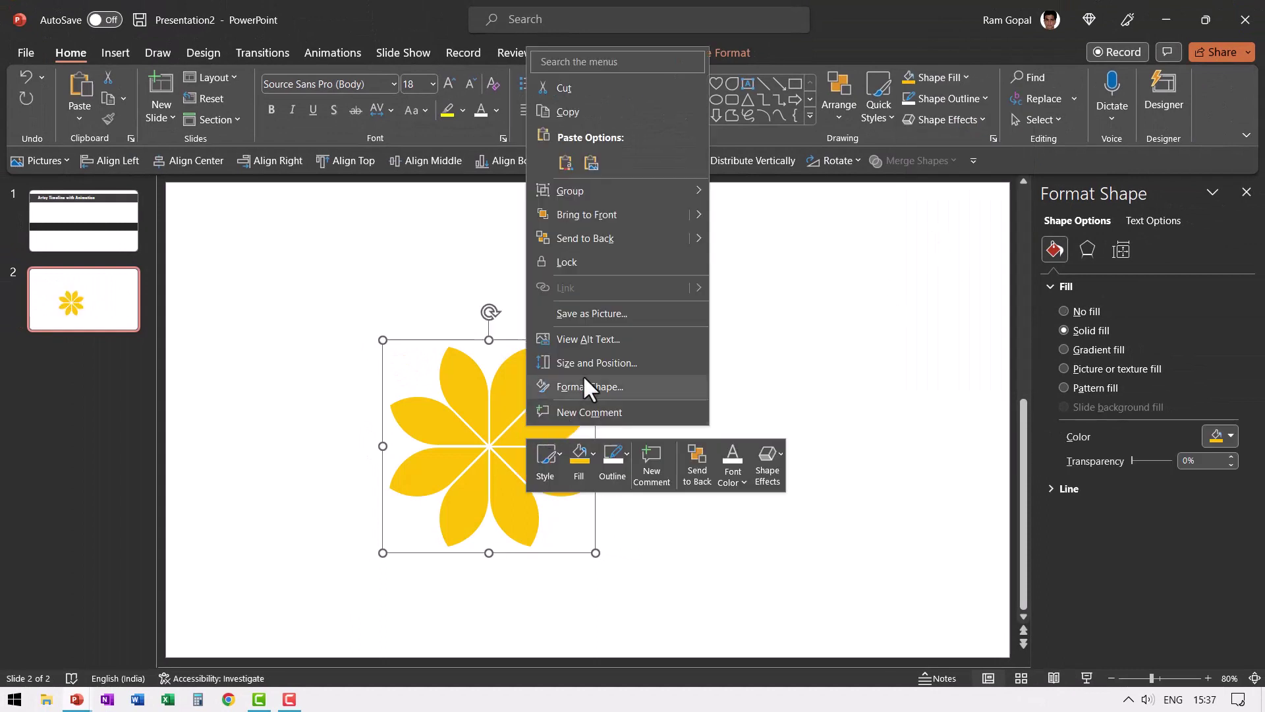
{"action": "left_click", "coordinate": [607, 241]}
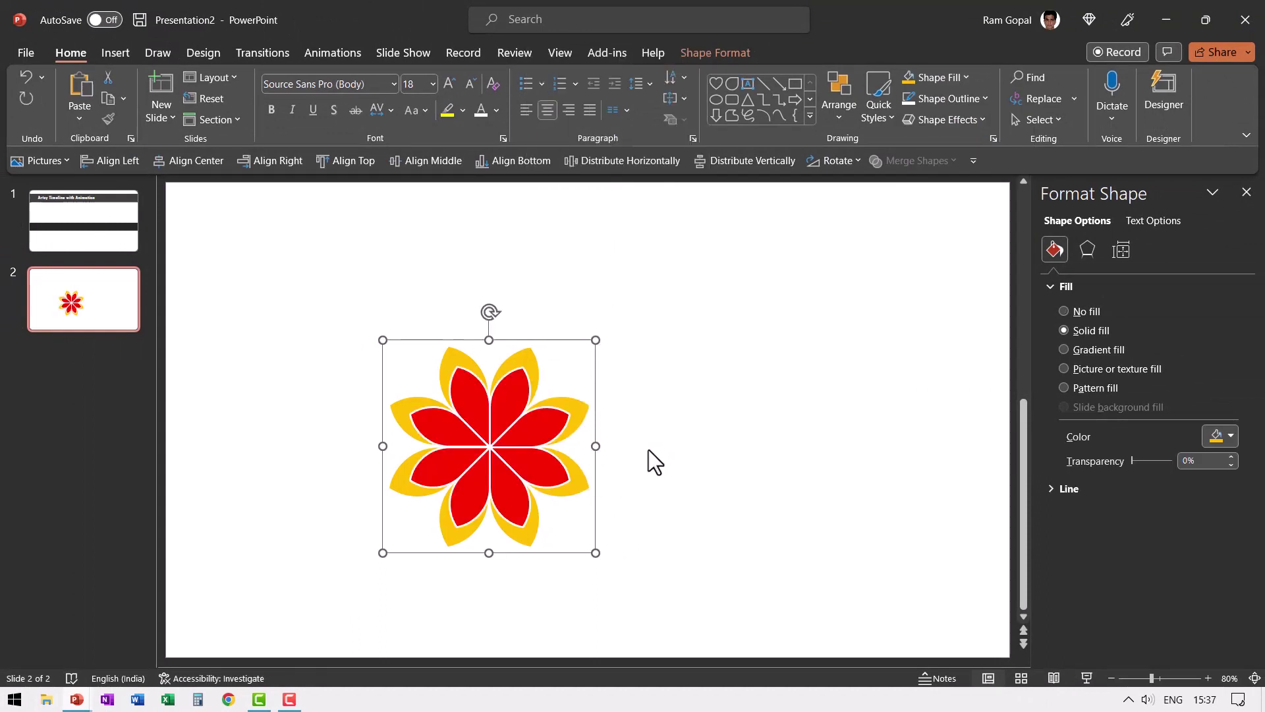
Step: Make an even larger orange copy, centred on the flower, and send it to the back
{"action": "key", "text": "ctrl+d"}
{"action": "left_click_drag", "start_coordinate": [518, 415], "coordinate": [538, 436]}
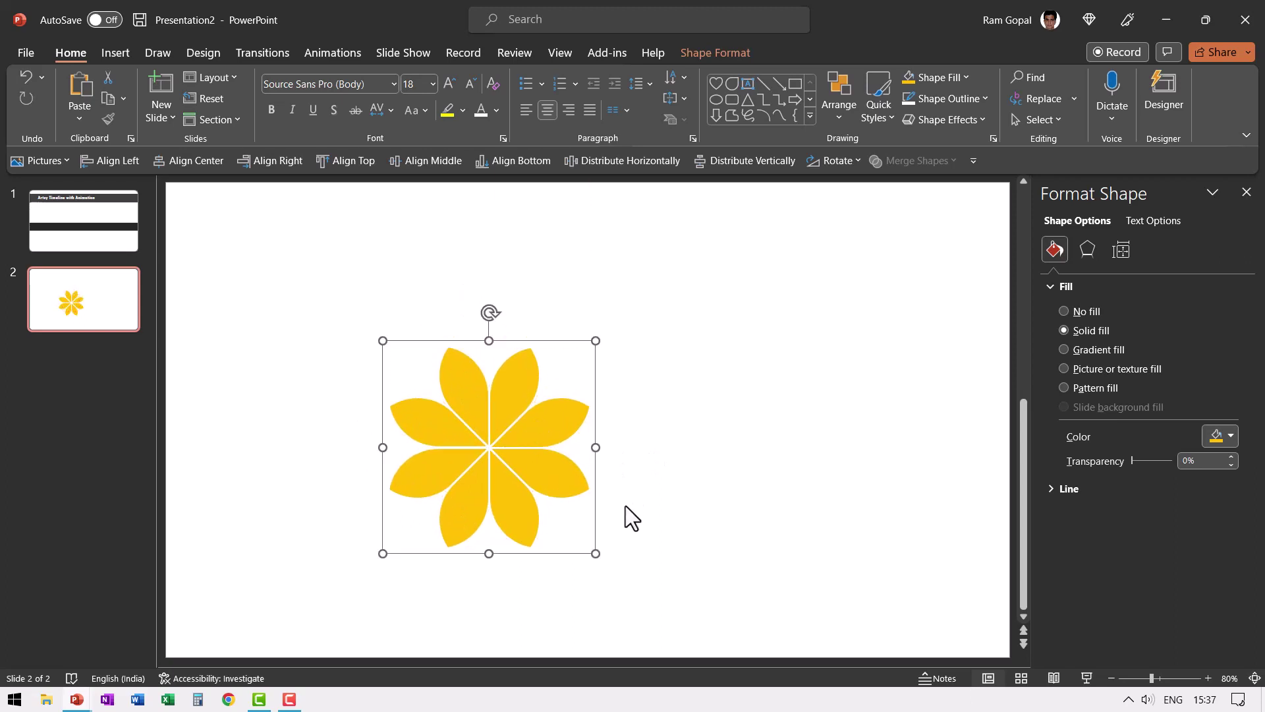
{"action": "left_click_drag", "start_coordinate": [599, 555], "coordinate": [610, 571]}
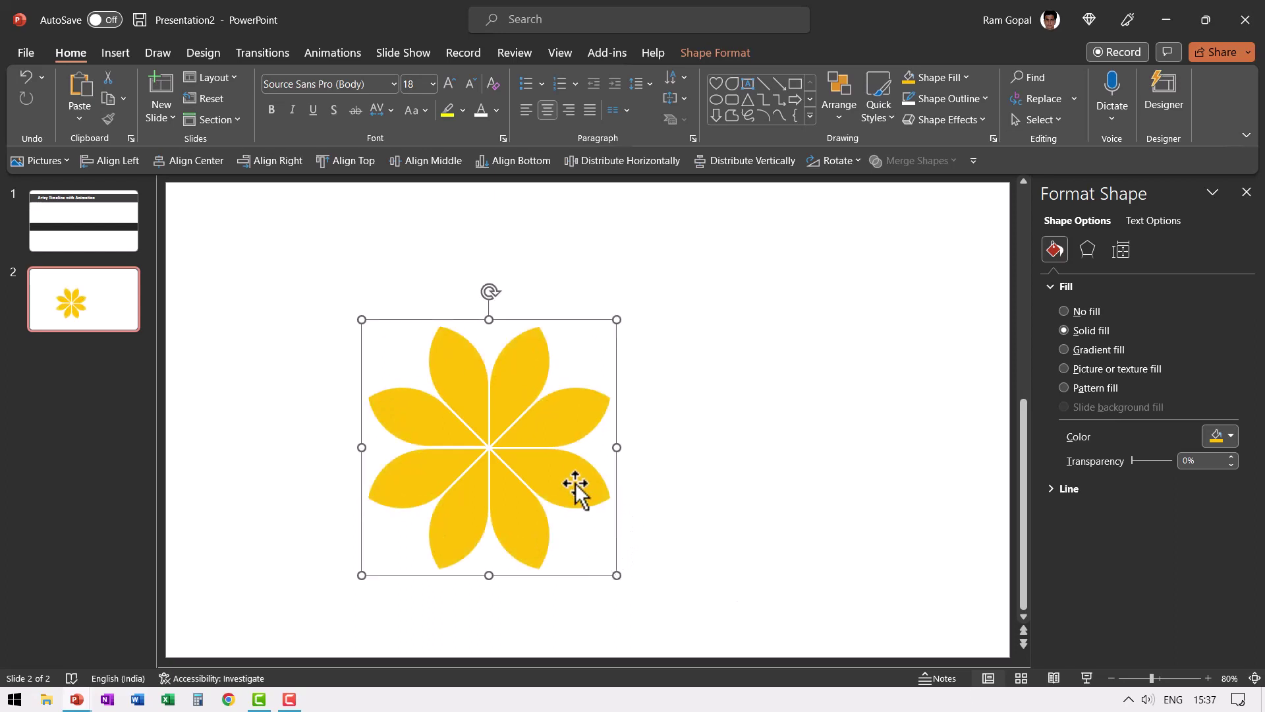
{"action": "left_click", "coordinate": [935, 77]}
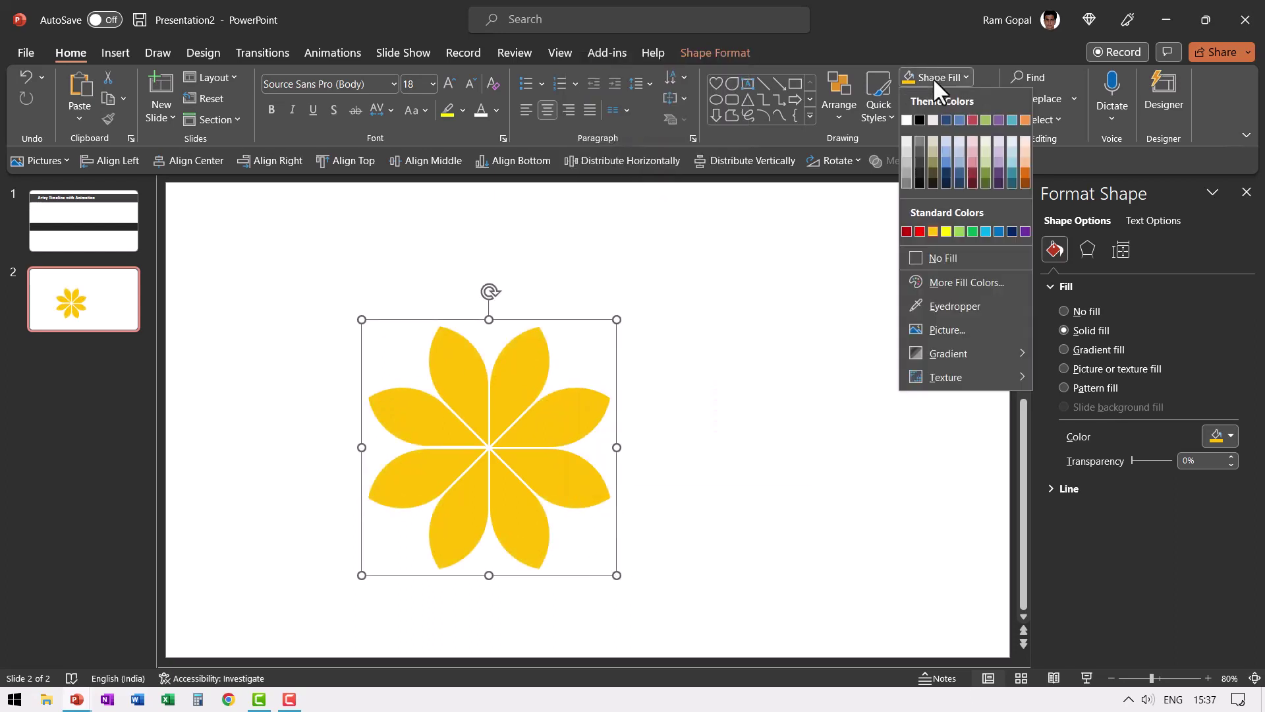
{"action": "left_click", "coordinate": [1022, 174]}
{"action": "right_click", "coordinate": [565, 404]}
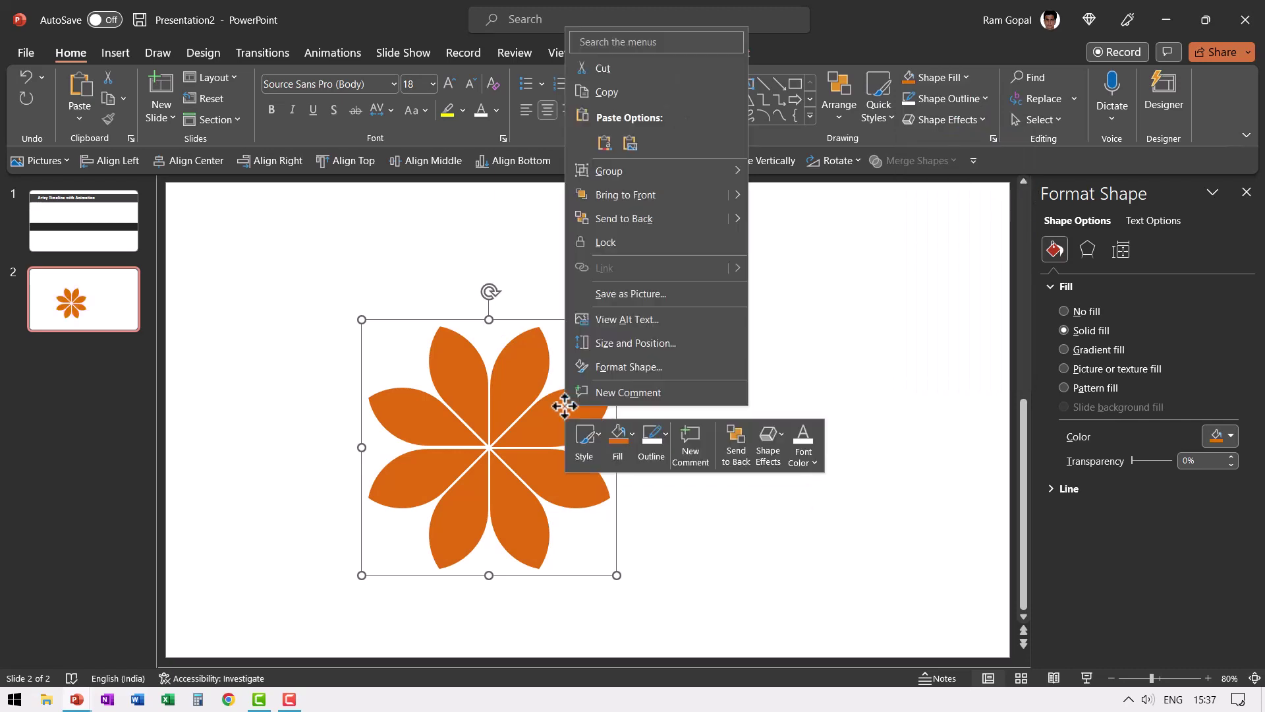
{"action": "left_click", "coordinate": [642, 218]}
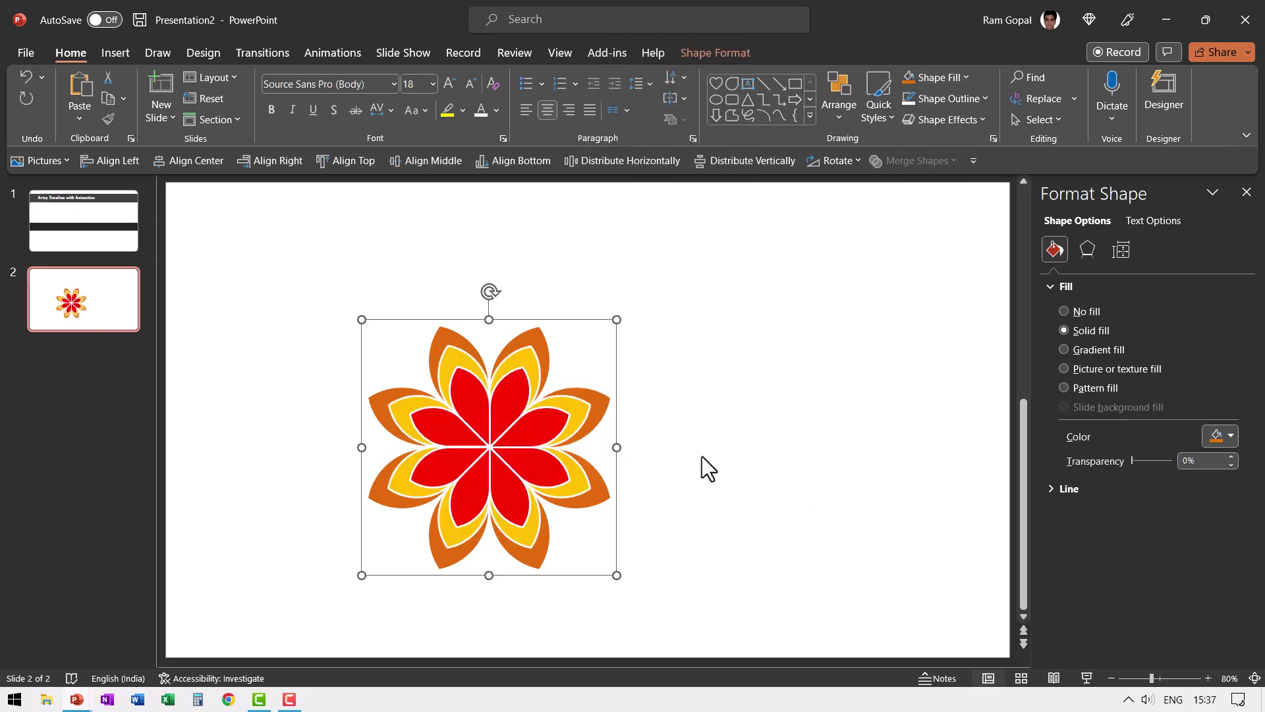
Step: Group the three flower layers, shrink them to a small bloom near the centre, then ungroup
{"action": "left_click_drag", "start_coordinate": [750, 636], "coordinate": [216, 223]}
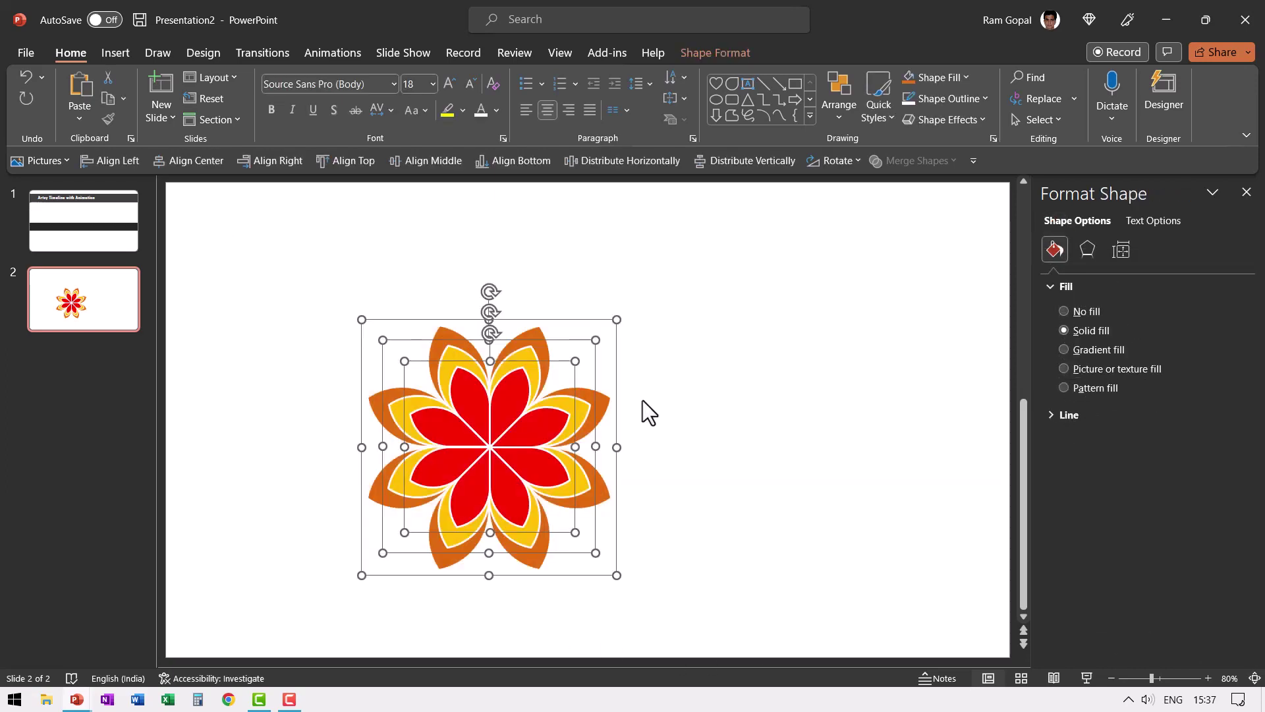
{"action": "key", "text": "ctrl+g"}
{"action": "left_click_drag", "start_coordinate": [619, 321], "coordinate": [597, 390]}
{"action": "right_click", "coordinate": [598, 391]}
{"action": "mouse_move", "coordinate": [666, 149]}
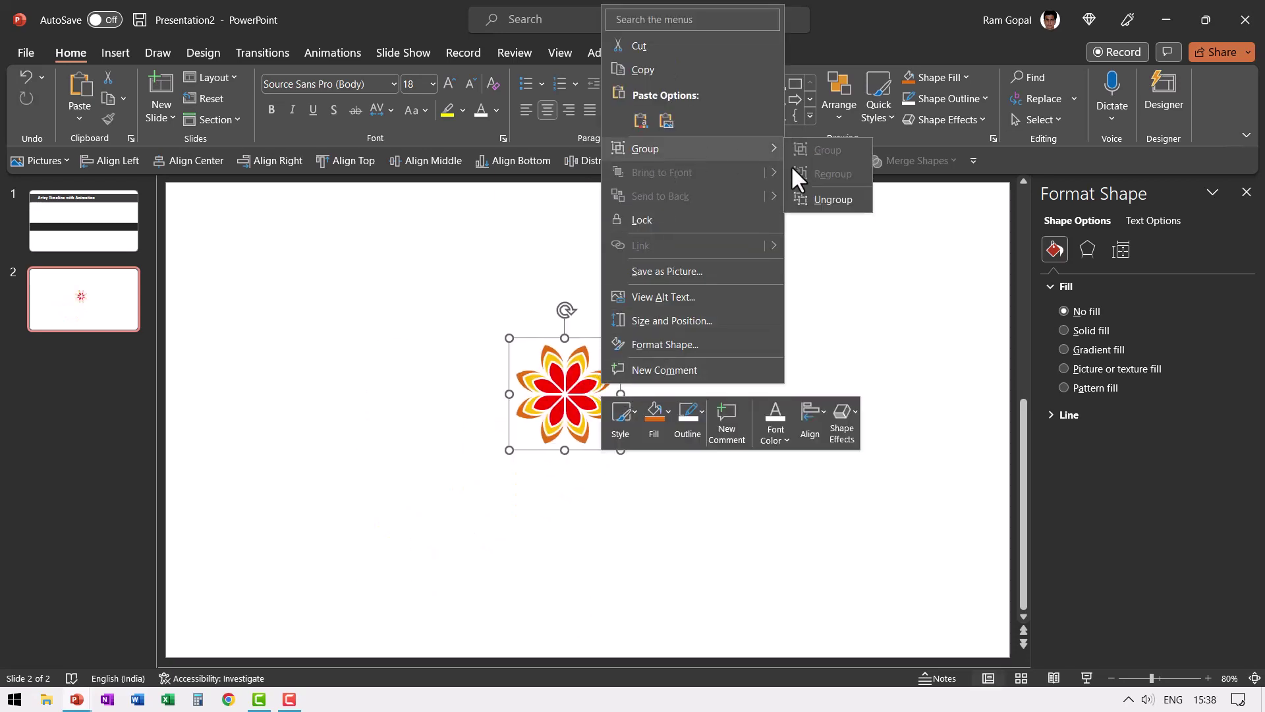
{"action": "left_click", "coordinate": [820, 199]}
{"action": "left_click", "coordinate": [747, 362]}
{"action": "left_click", "coordinate": [583, 359]}
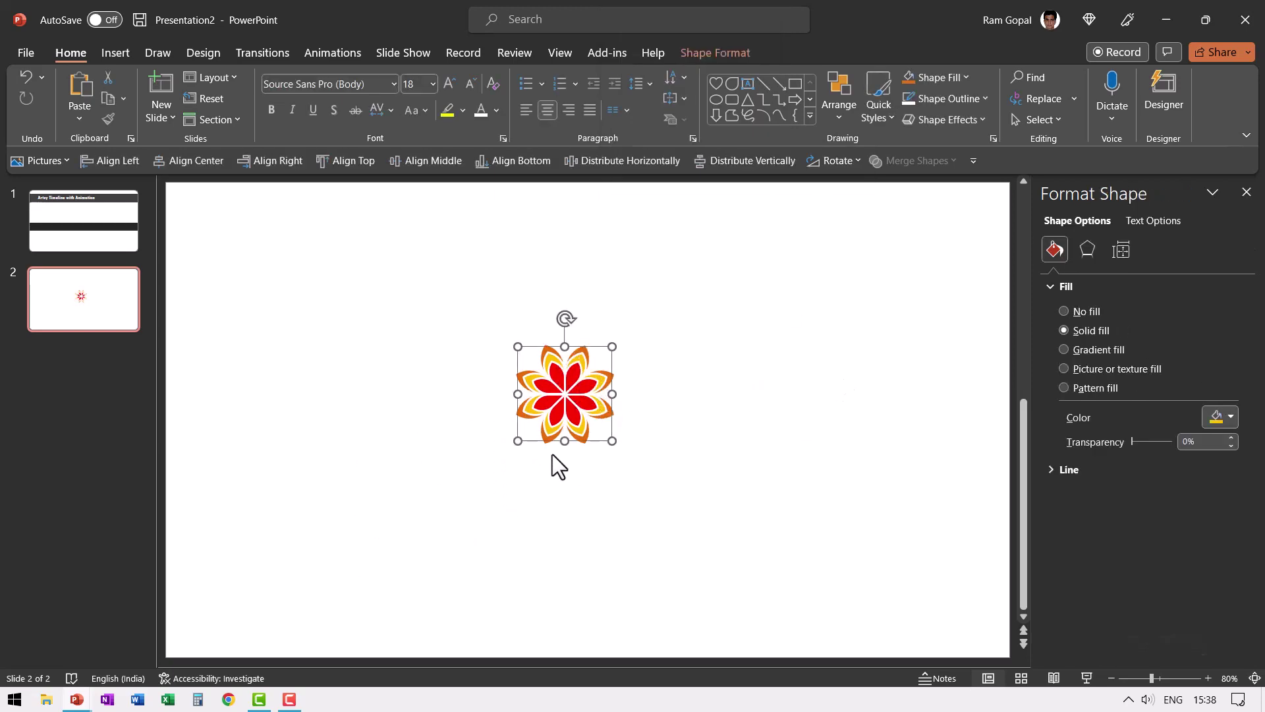
Step: Give both flower layers a Grow & Turn entrance animation
{"action": "left_click", "coordinate": [332, 58]}
{"action": "left_click", "coordinate": [754, 114]}
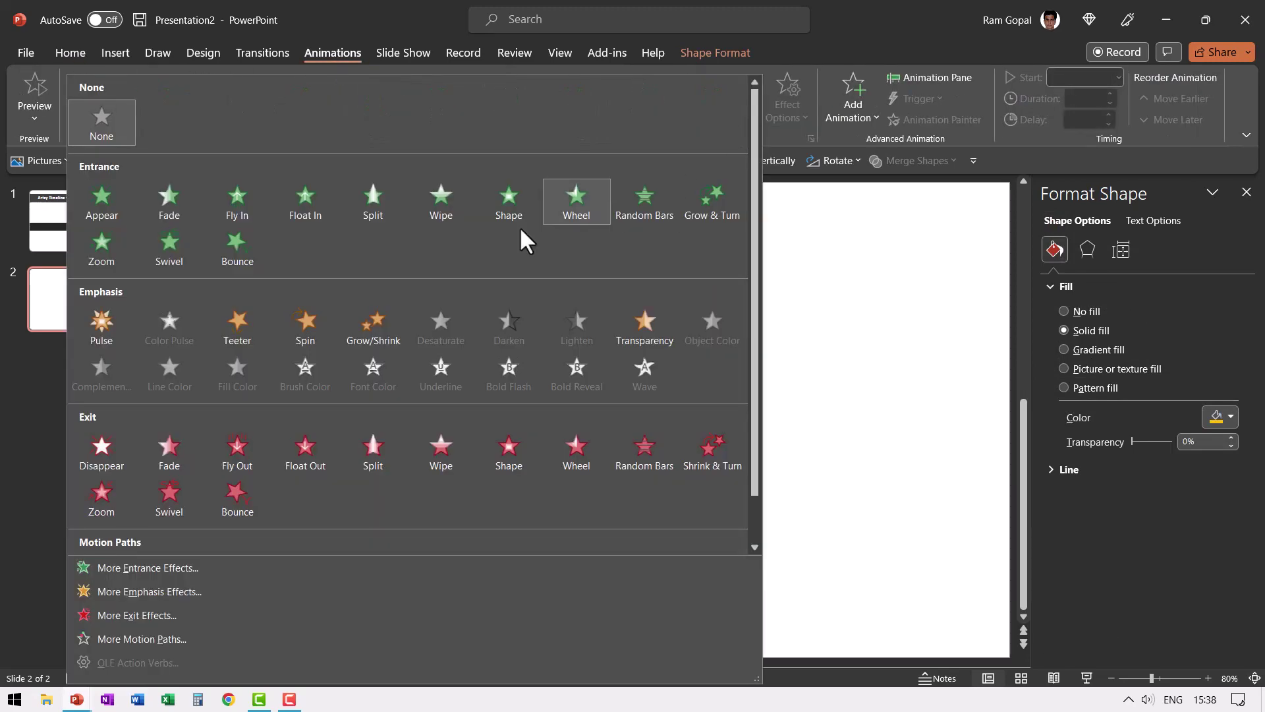
{"action": "left_click", "coordinate": [713, 216]}
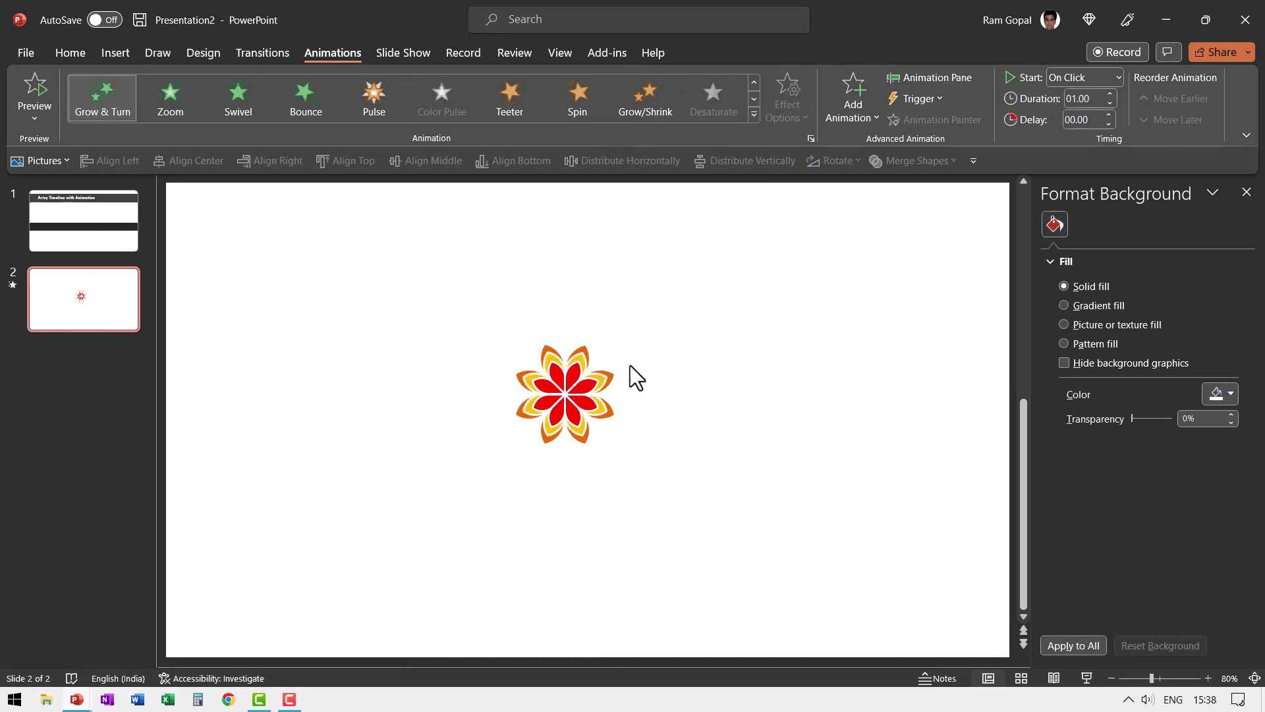
{"action": "left_click", "coordinate": [584, 350]}
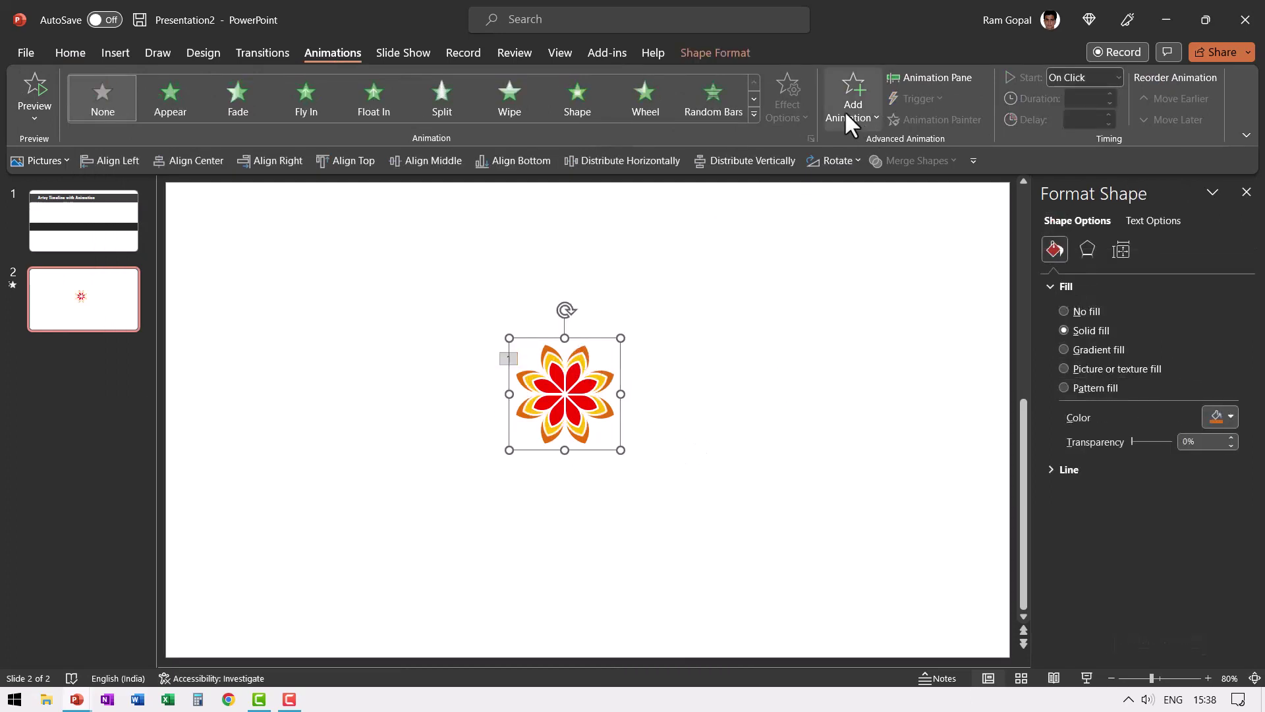
{"action": "left_click", "coordinate": [754, 114]}
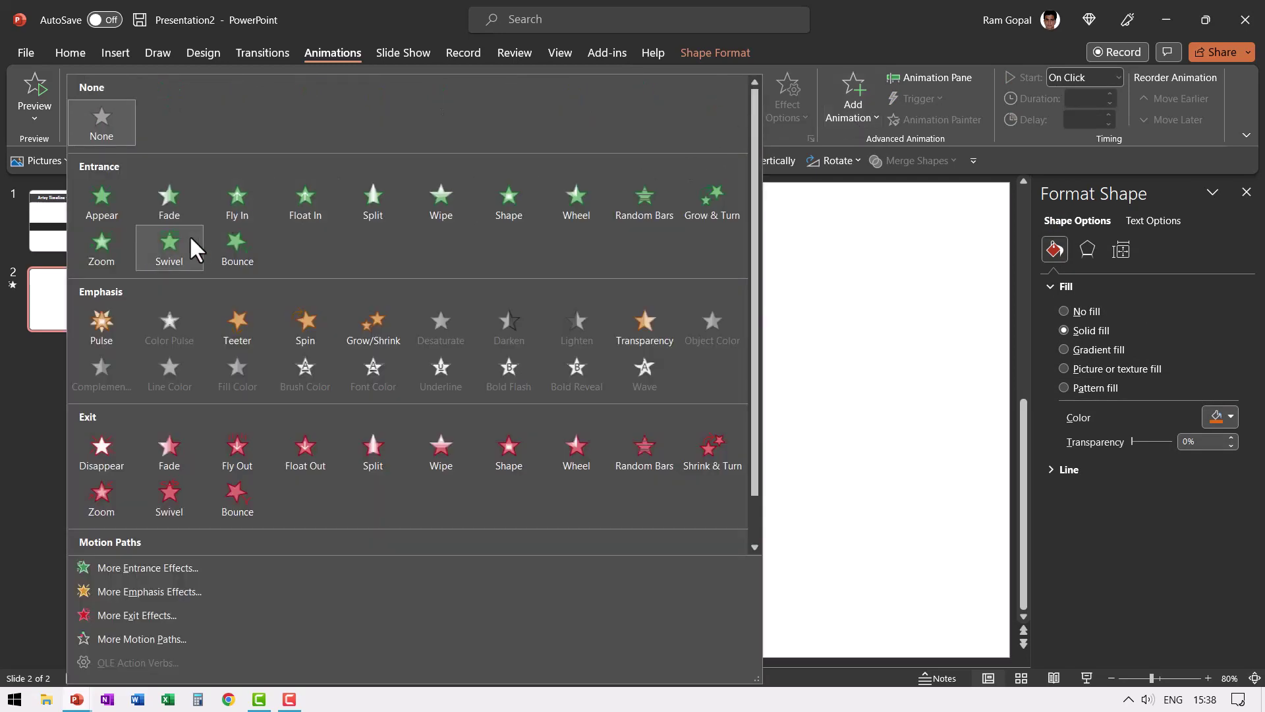
{"action": "left_click", "coordinate": [712, 209]}
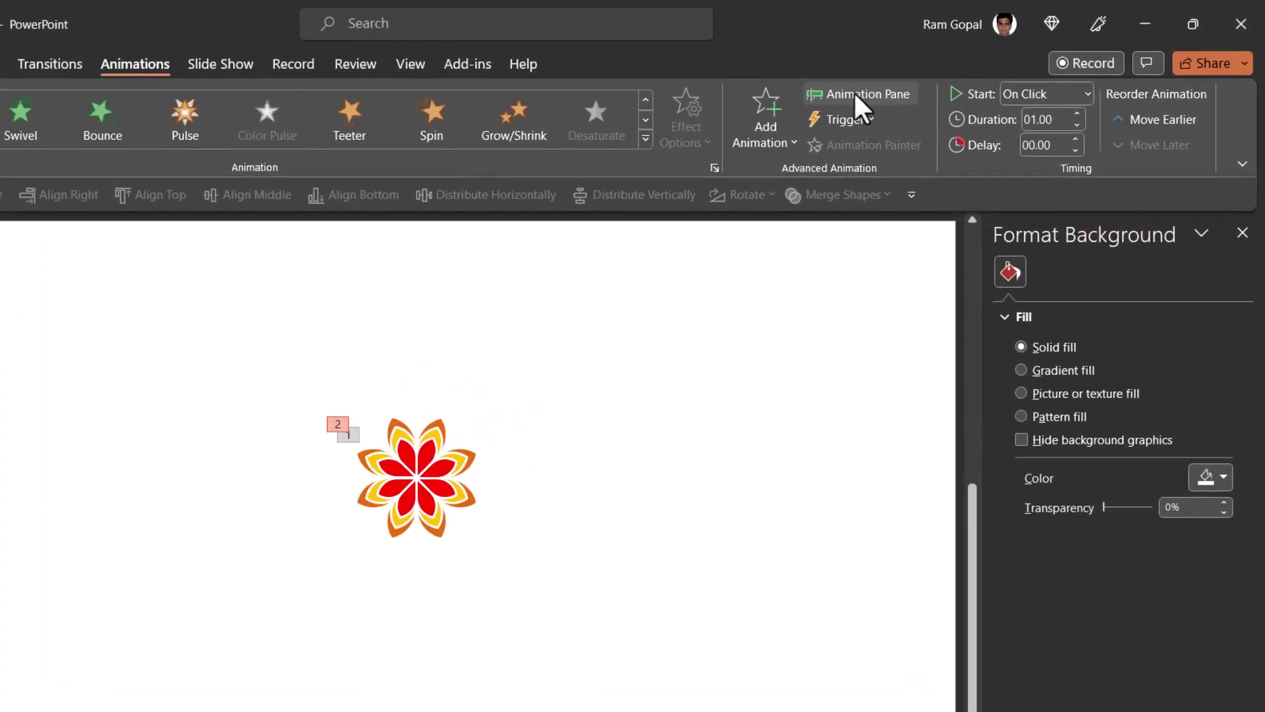
Step: Set Group 96's animation to start After Previous and select both flower animations
{"action": "left_click", "coordinate": [930, 77]}
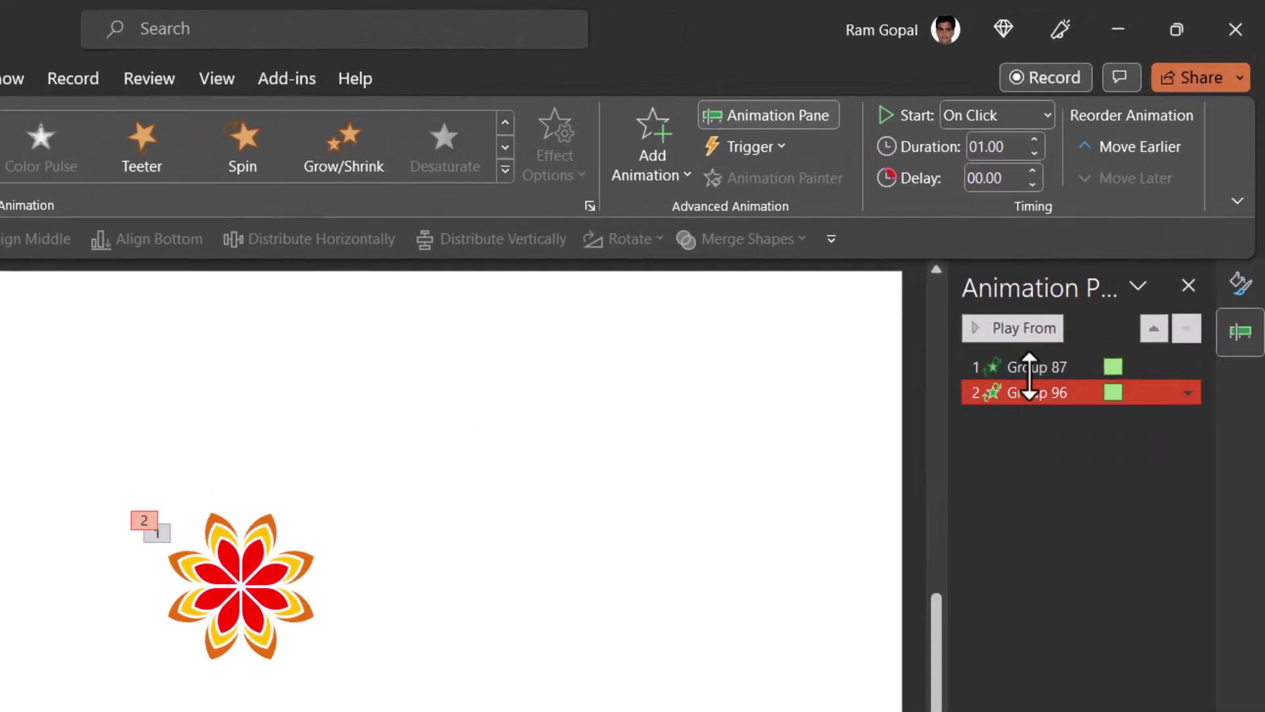
{"action": "left_click", "coordinate": [985, 121]}
{"action": "left_click", "coordinate": [1000, 206]}
{"action": "left_click", "coordinate": [1037, 367]}
{"action": "left_click", "coordinate": [1034, 393], "text": "shift"}
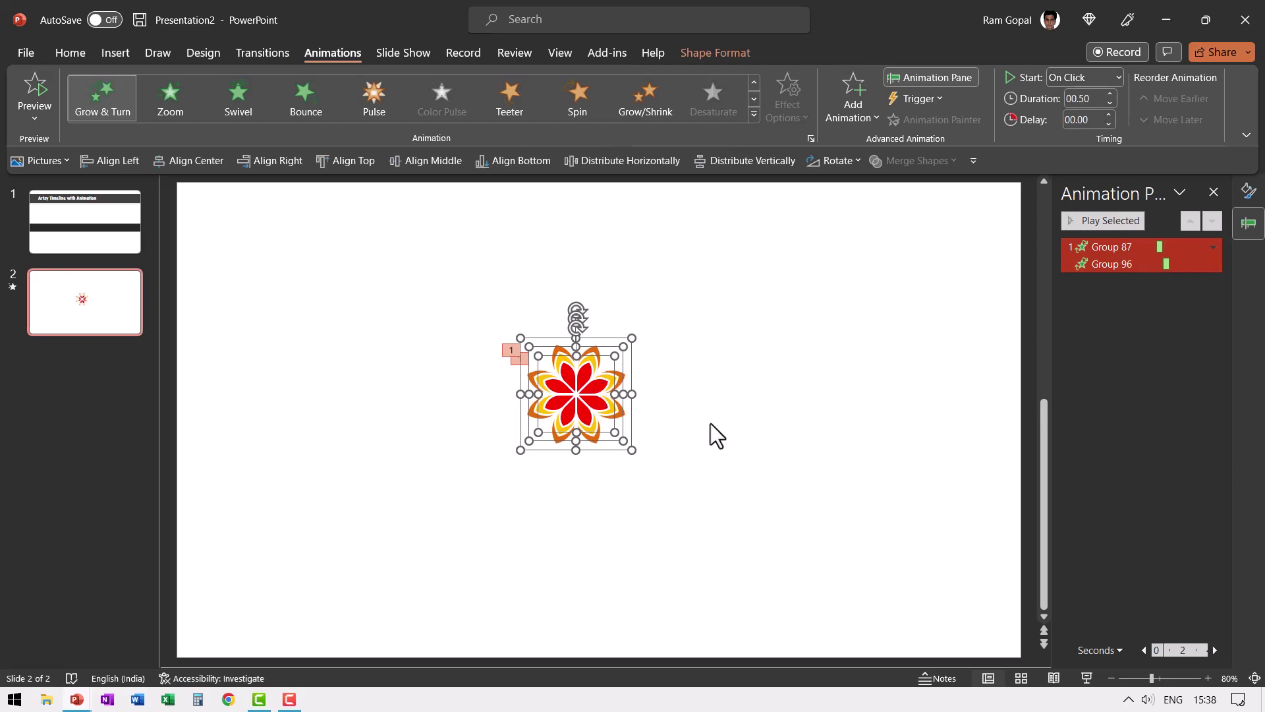
Step: Paste a copy of the flower onto slide 1's dark bar and return to slide 2
{"action": "left_click", "coordinate": [89, 249]}
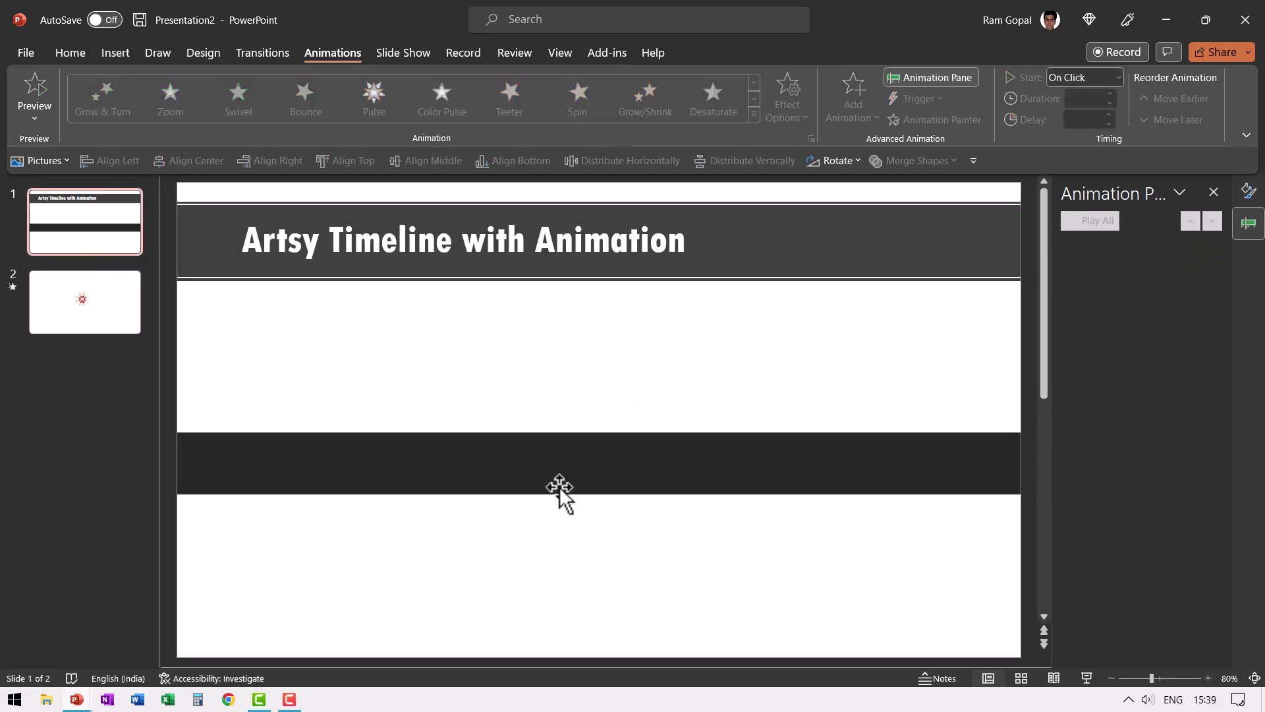
{"action": "right_click", "coordinate": [543, 373]}
{"action": "left_click", "coordinate": [580, 438]}
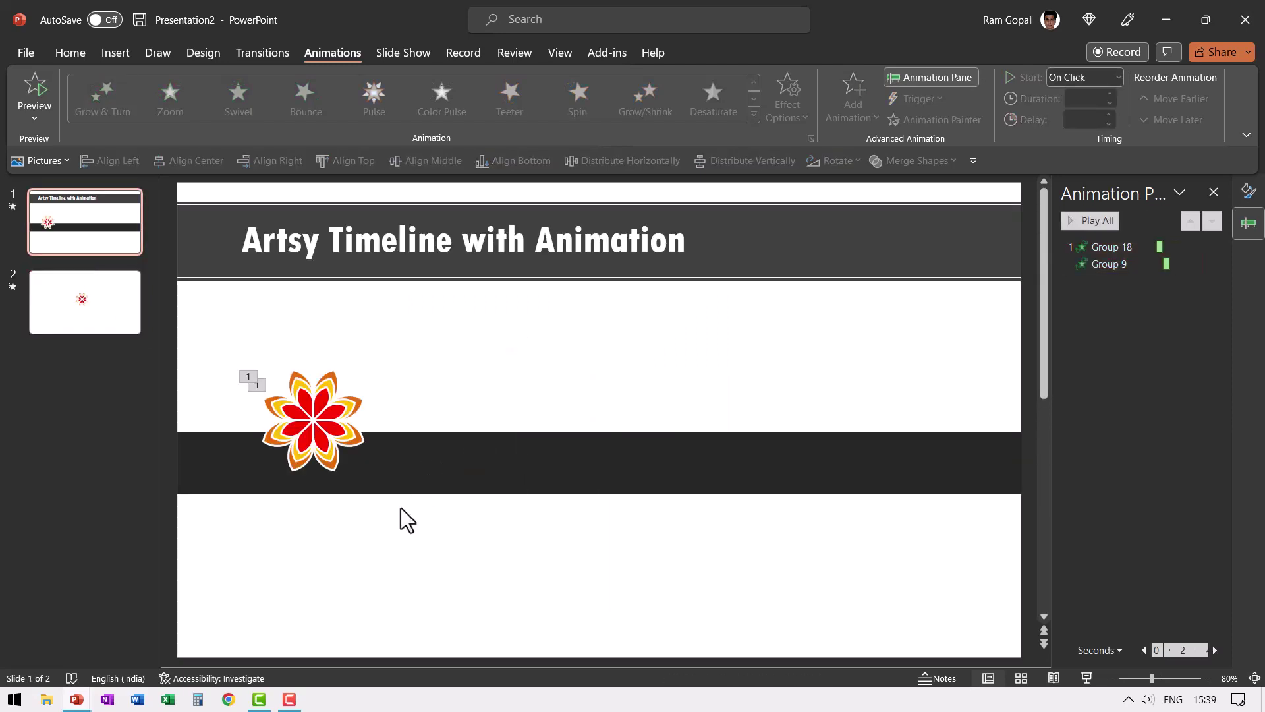
{"action": "left_click", "coordinate": [85, 322]}
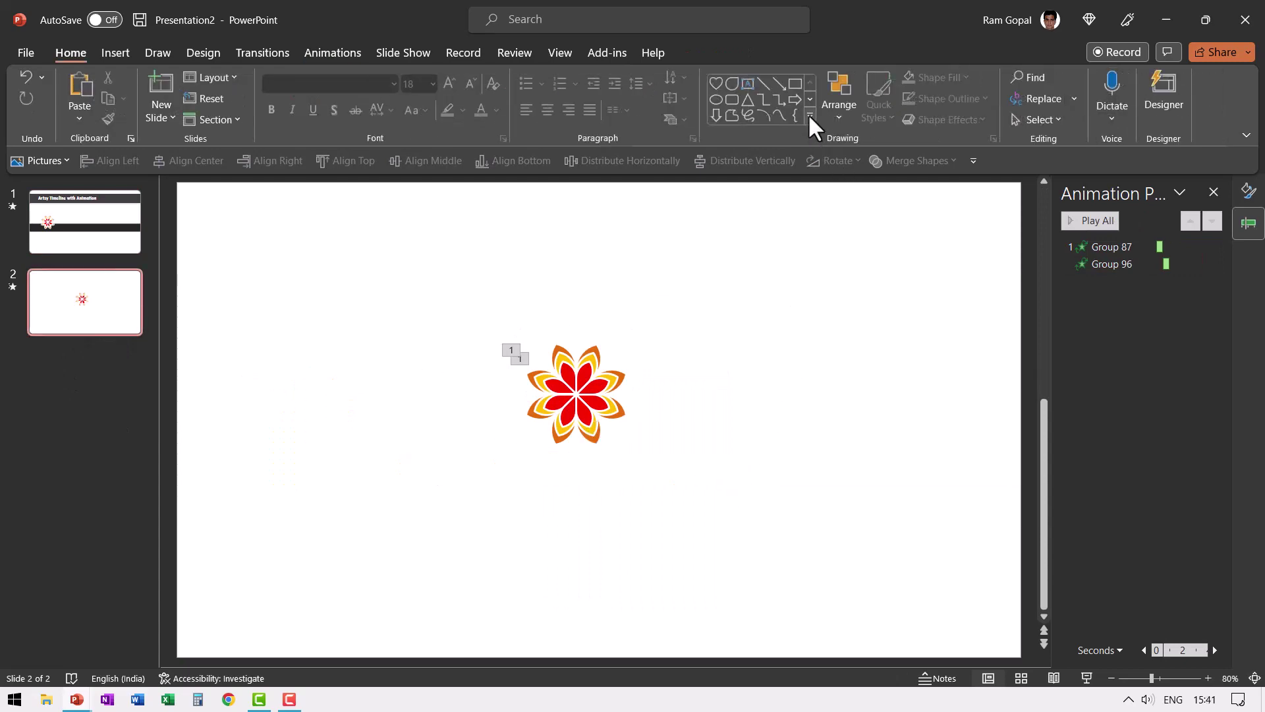
Step: Draw a heart up and right of the flower, narrowed into a leaf and tilted about 45°
{"action": "left_click", "coordinate": [810, 116]}
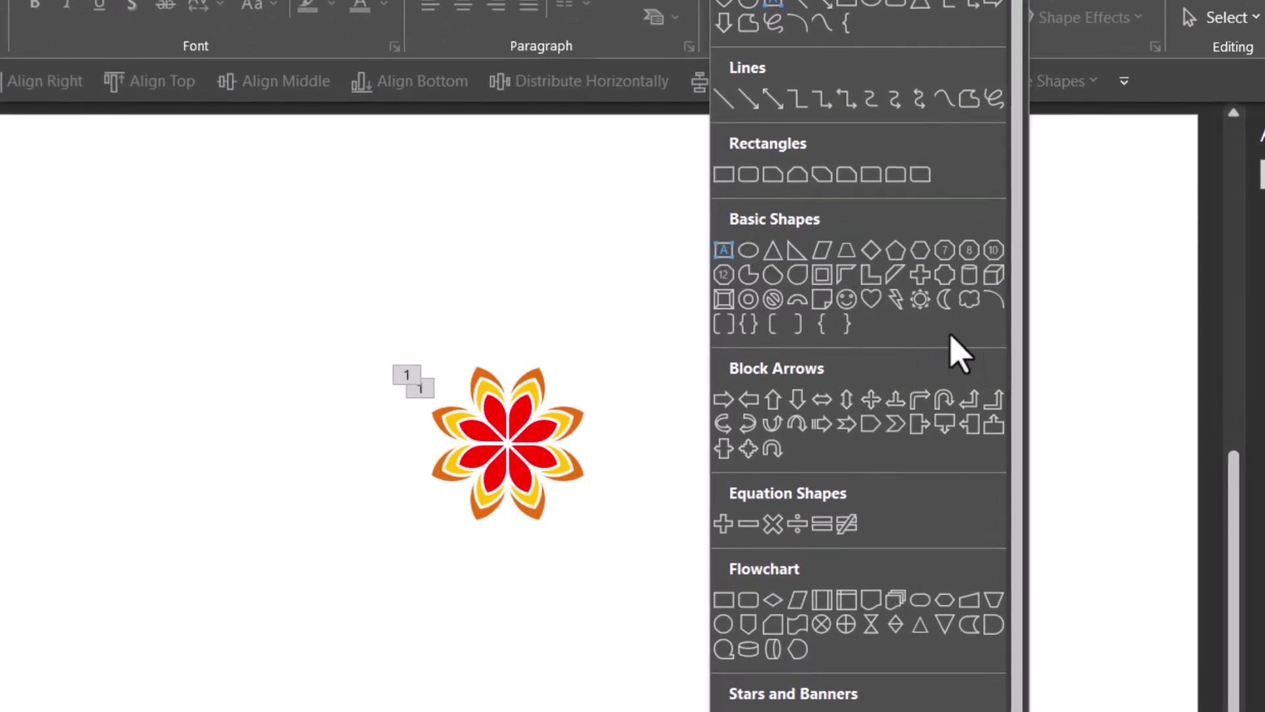
{"action": "left_click", "coordinate": [871, 300]}
{"action": "left_click_drag", "start_coordinate": [802, 259], "coordinate": [892, 368]}
{"action": "left_click_drag", "start_coordinate": [892, 314], "coordinate": [864, 317]}
{"action": "left_click_drag", "start_coordinate": [829, 214], "coordinate": [765, 300]}
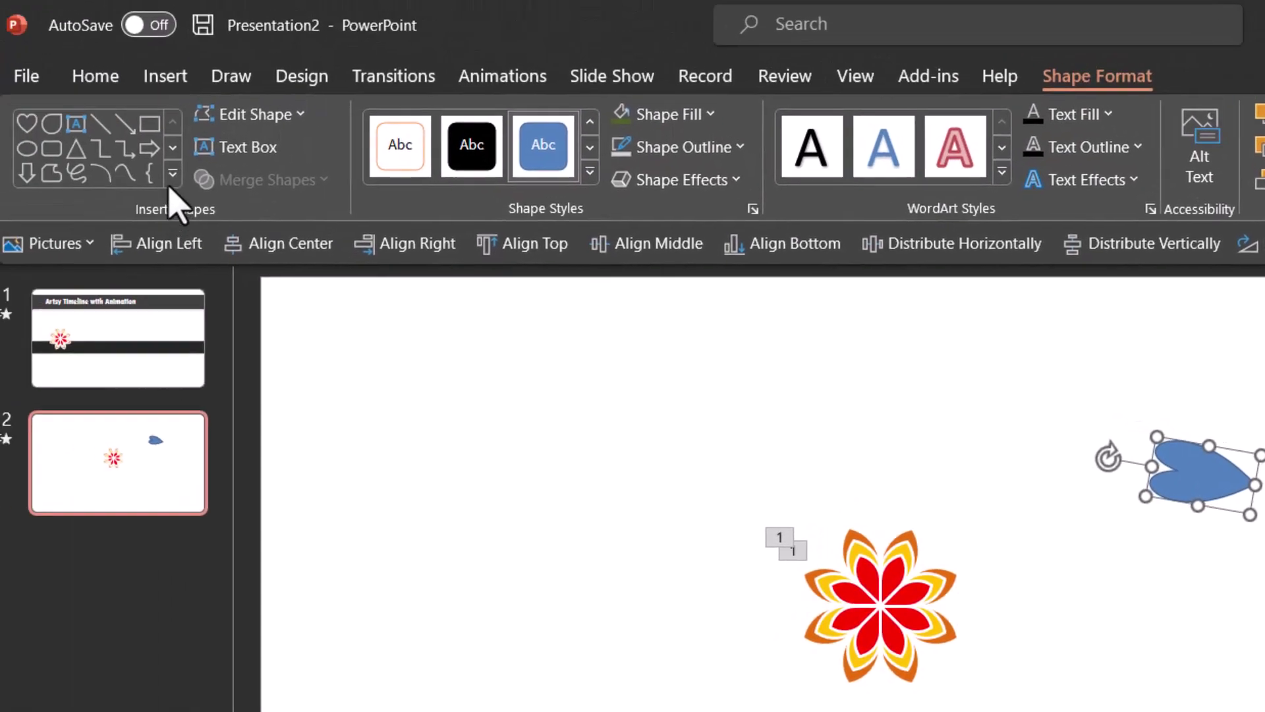
Step: Draw a thin arc running into the leaf as its stem
{"action": "left_click", "coordinate": [179, 177]}
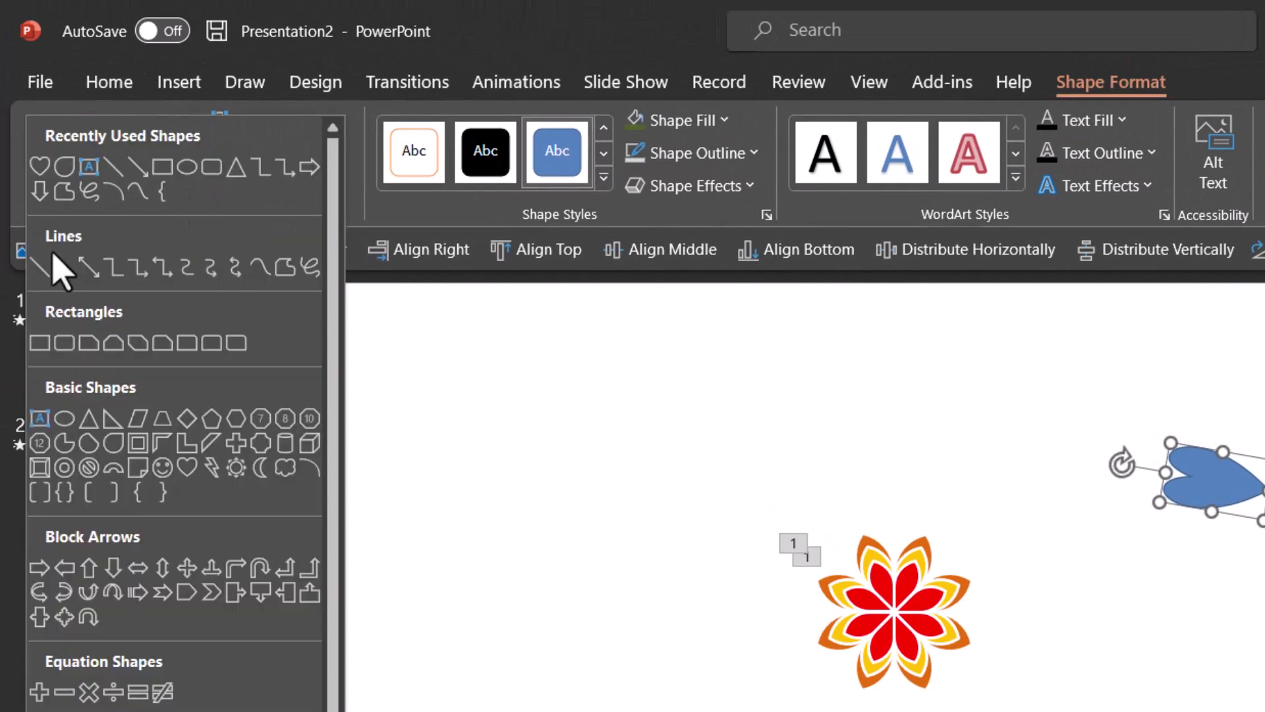
{"action": "left_click", "coordinate": [258, 267]}
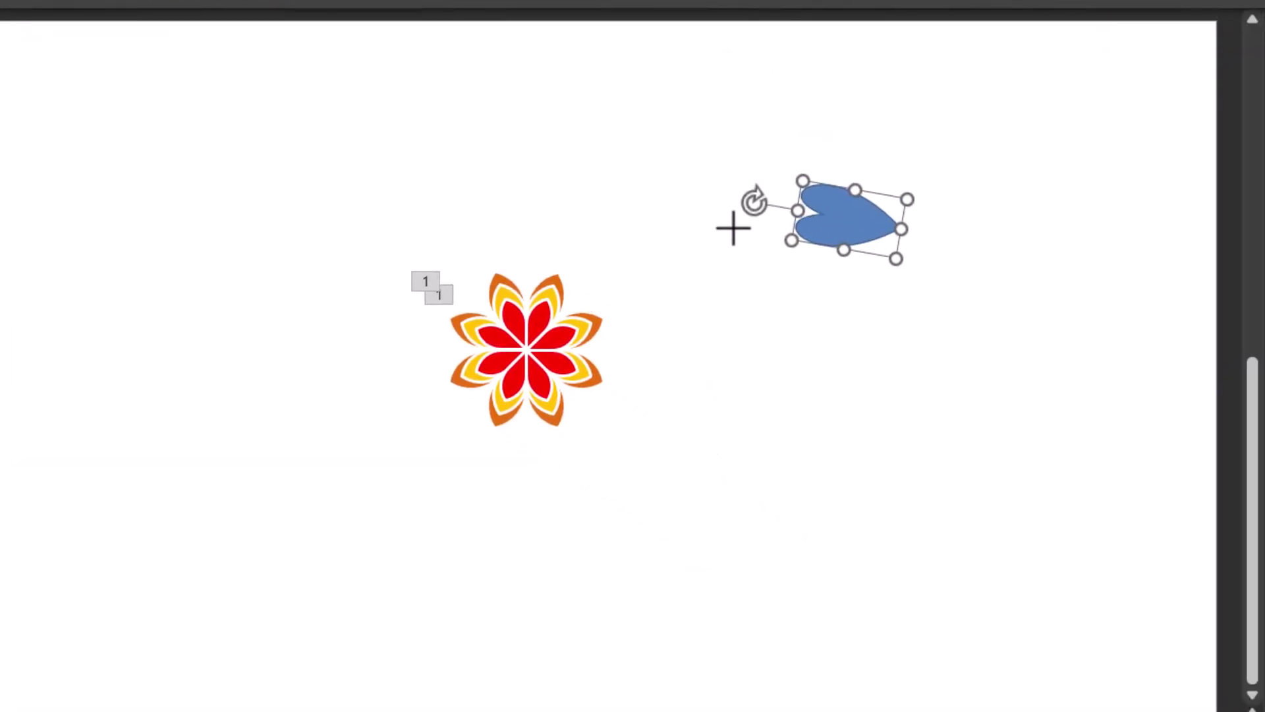
{"action": "mouse_move", "coordinate": [733, 228]}
{"action": "left_mouse_down"}
{"action": "mouse_move", "coordinate": [814, 209]}
{"action": "mouse_move", "coordinate": [889, 228]}
{"action": "left_mouse_up"}
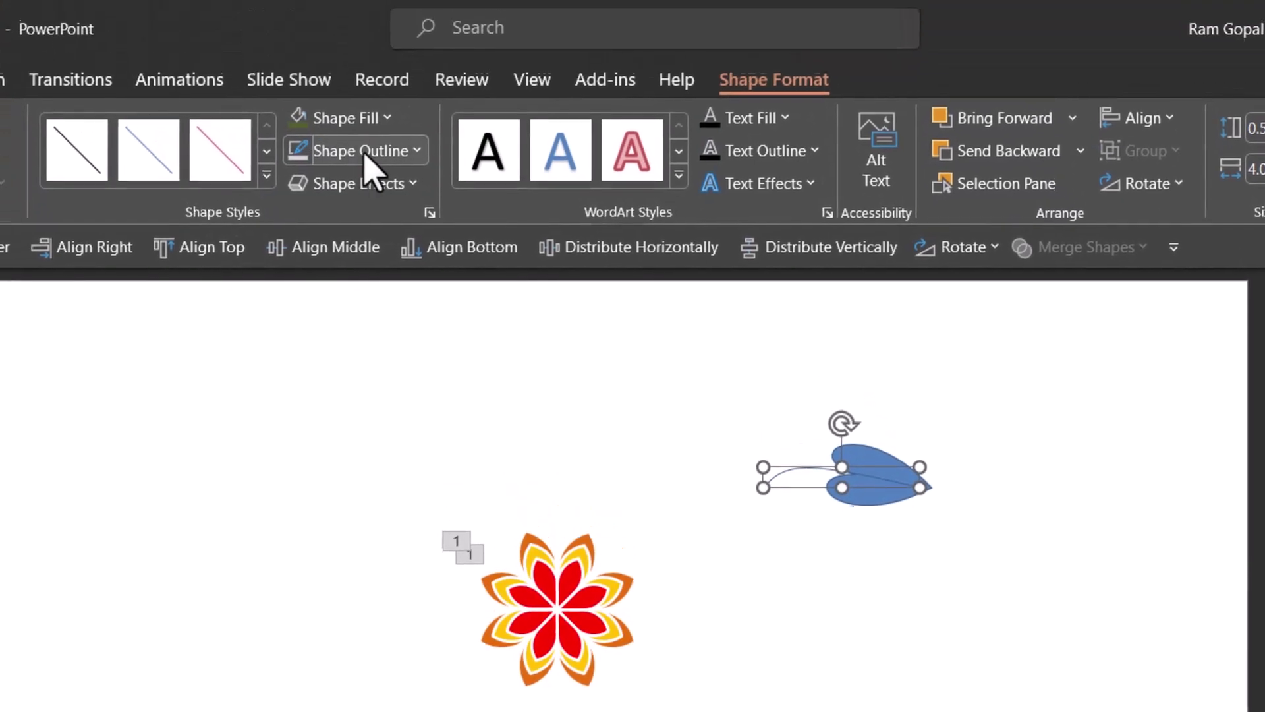
Step: Make the leaf's stem a grey line 2¼ pt thick
{"action": "left_click", "coordinate": [359, 153]}
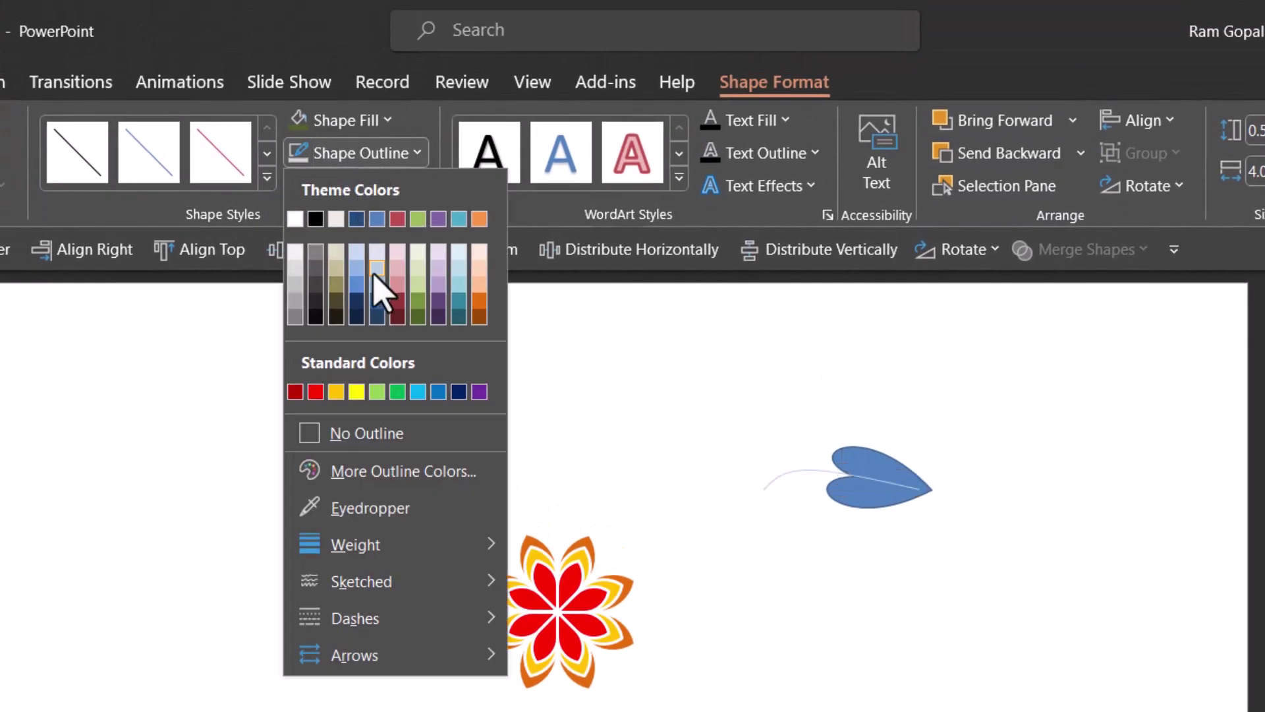
{"action": "left_click", "coordinate": [298, 298]}
{"action": "left_click", "coordinate": [386, 157]}
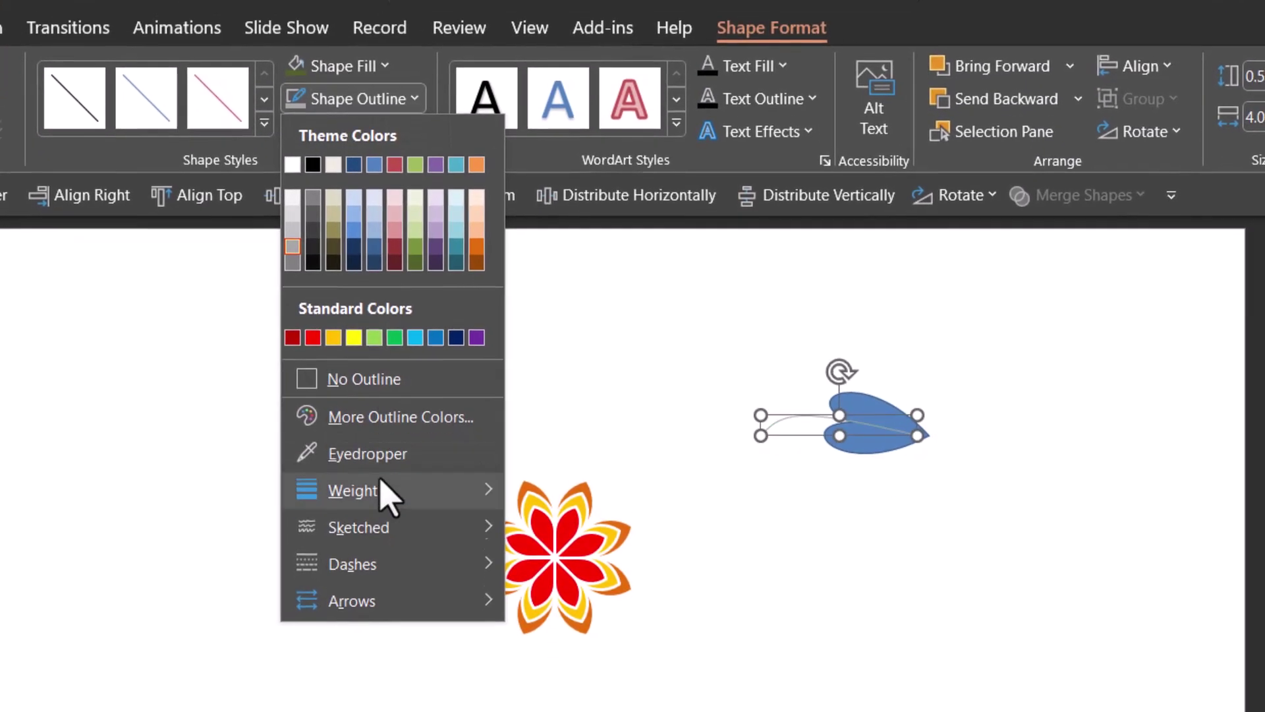
{"action": "mouse_move", "coordinate": [388, 493]}
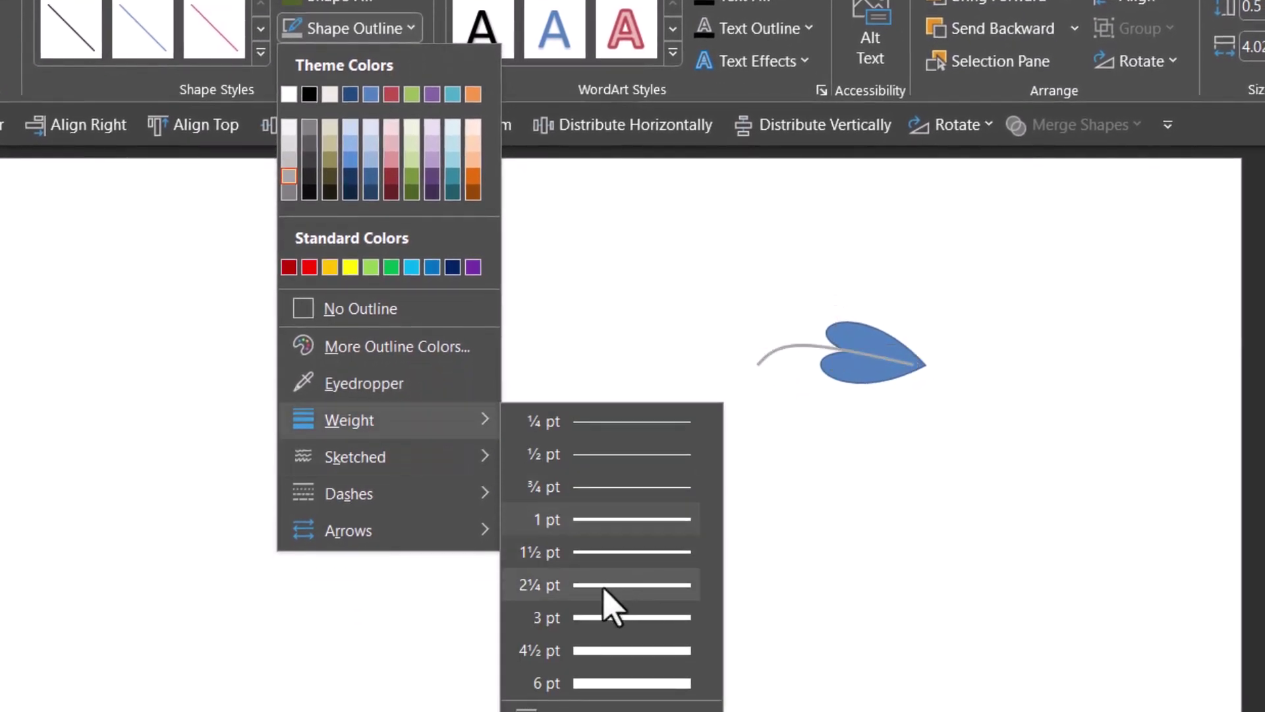
{"action": "left_click", "coordinate": [604, 589]}
Step: Fill the heart-shaped leaf dark green and remove its outline
{"action": "left_click", "coordinate": [1013, 476]}
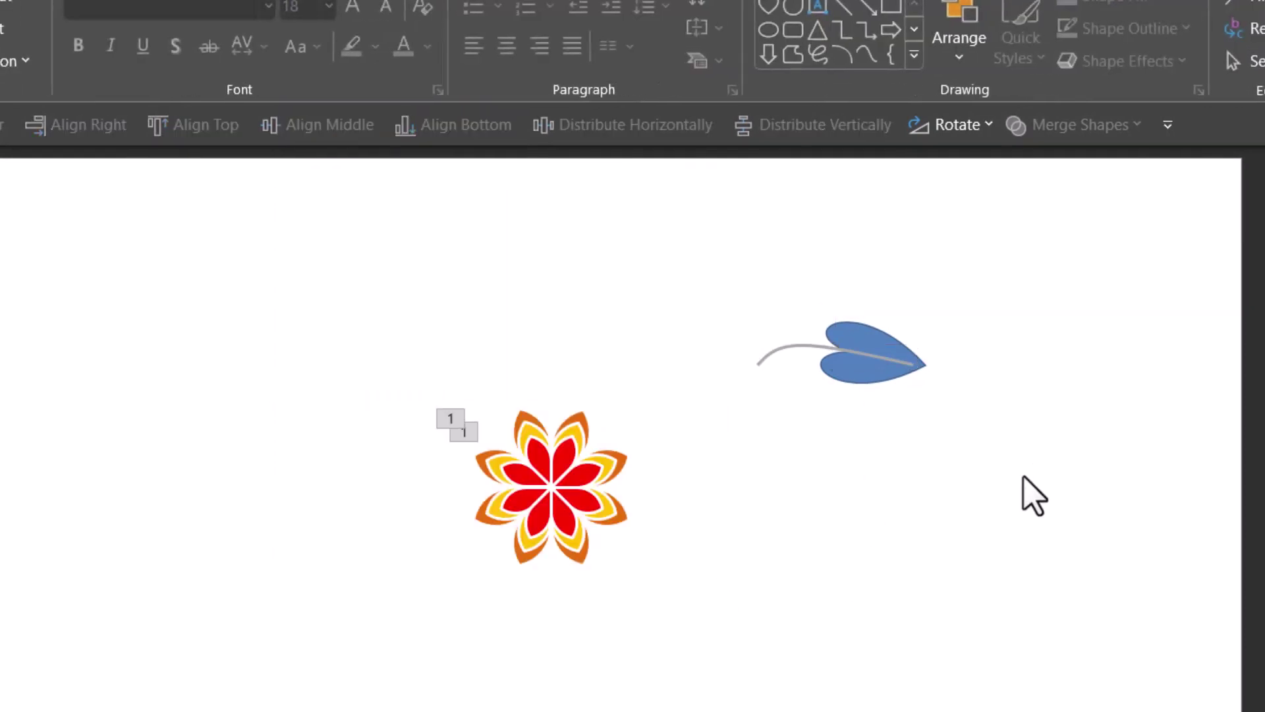
{"action": "double_click", "coordinate": [866, 363]}
{"action": "left_click", "coordinate": [337, 6]}
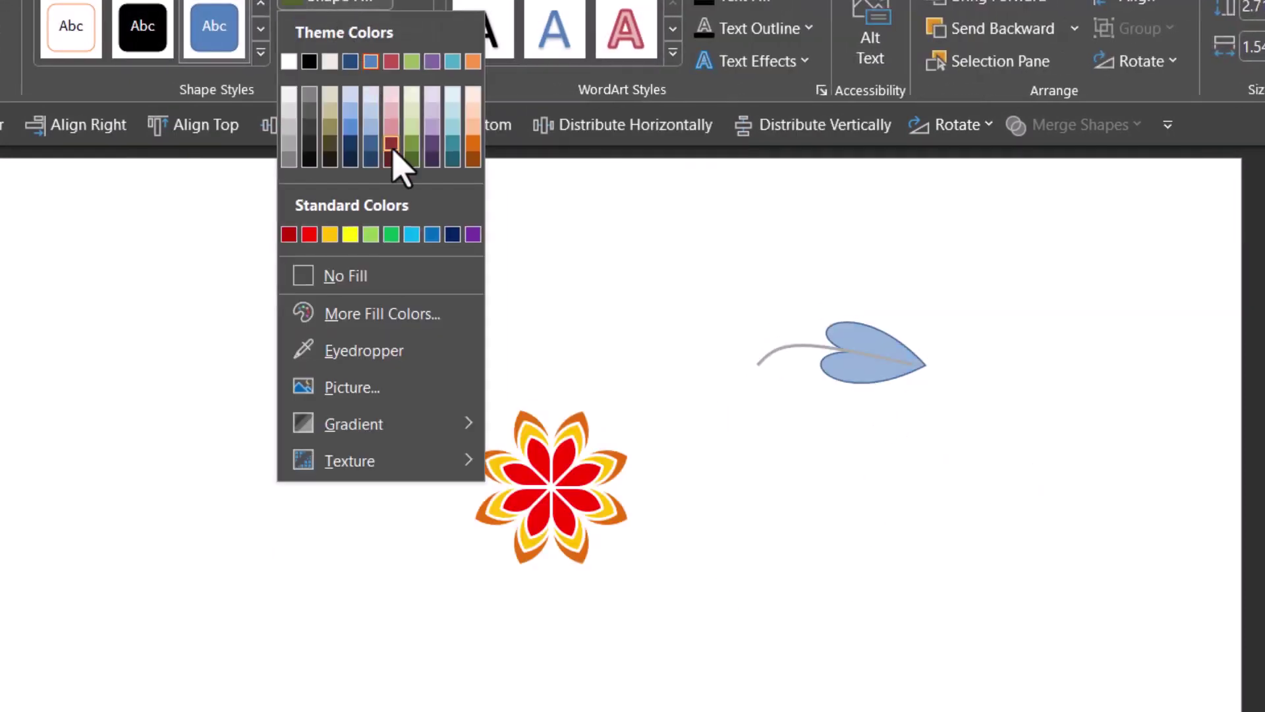
{"action": "left_click", "coordinate": [411, 160]}
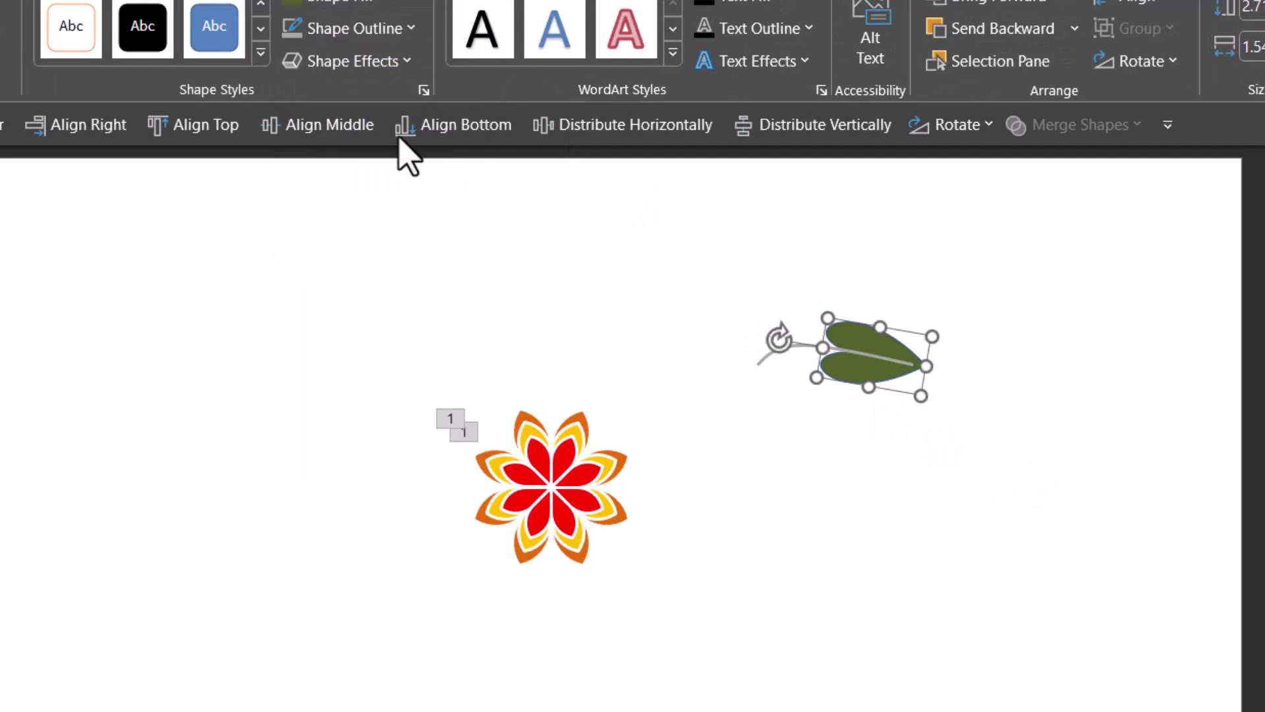
{"action": "left_click", "coordinate": [357, 30]}
{"action": "left_click", "coordinate": [367, 309]}
Step: Select the leaf and stem together and group them with Ctrl+G
{"action": "left_click", "coordinate": [1081, 565]}
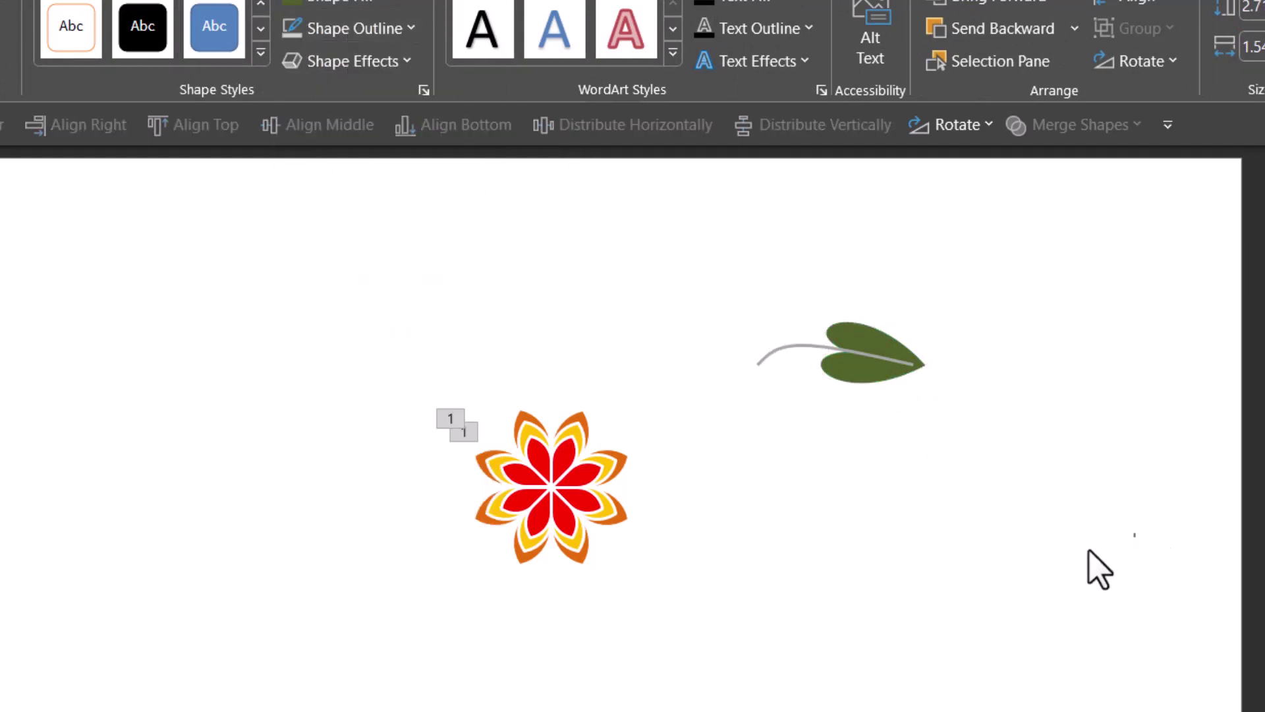
{"action": "left_click_drag", "start_coordinate": [1062, 546], "coordinate": [663, 188]}
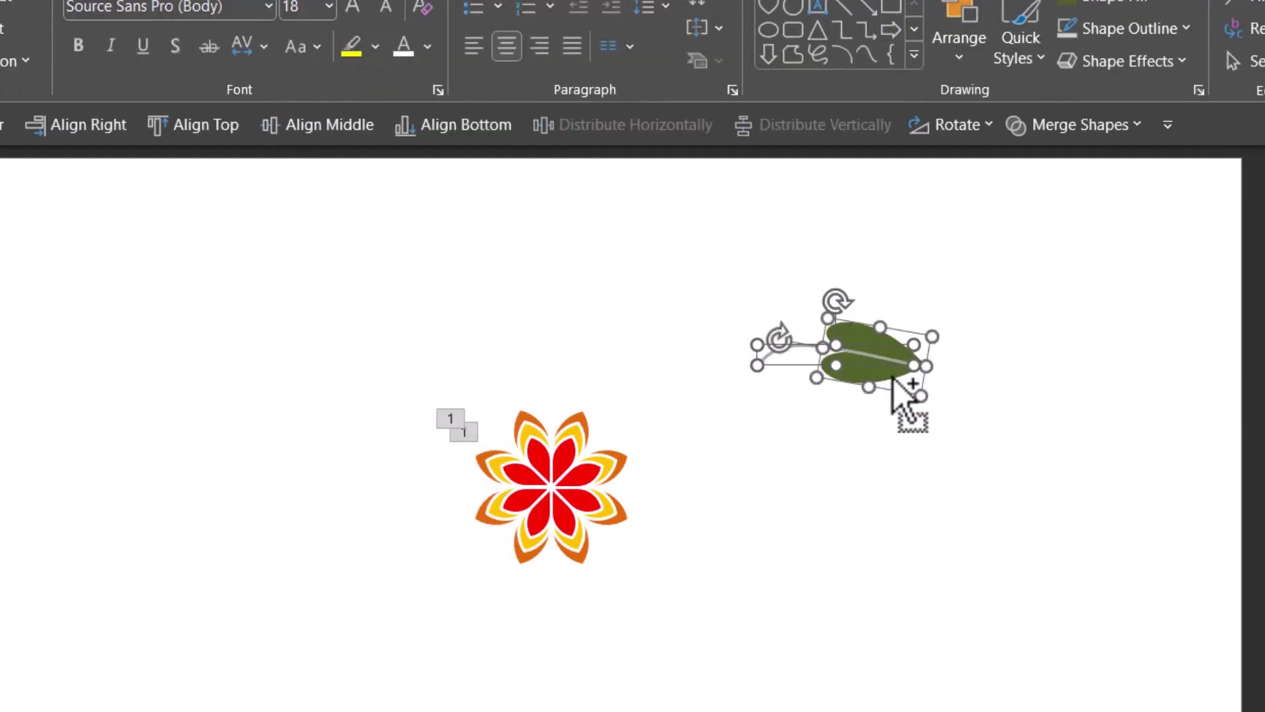
{"action": "key", "text": "ctrl+g"}
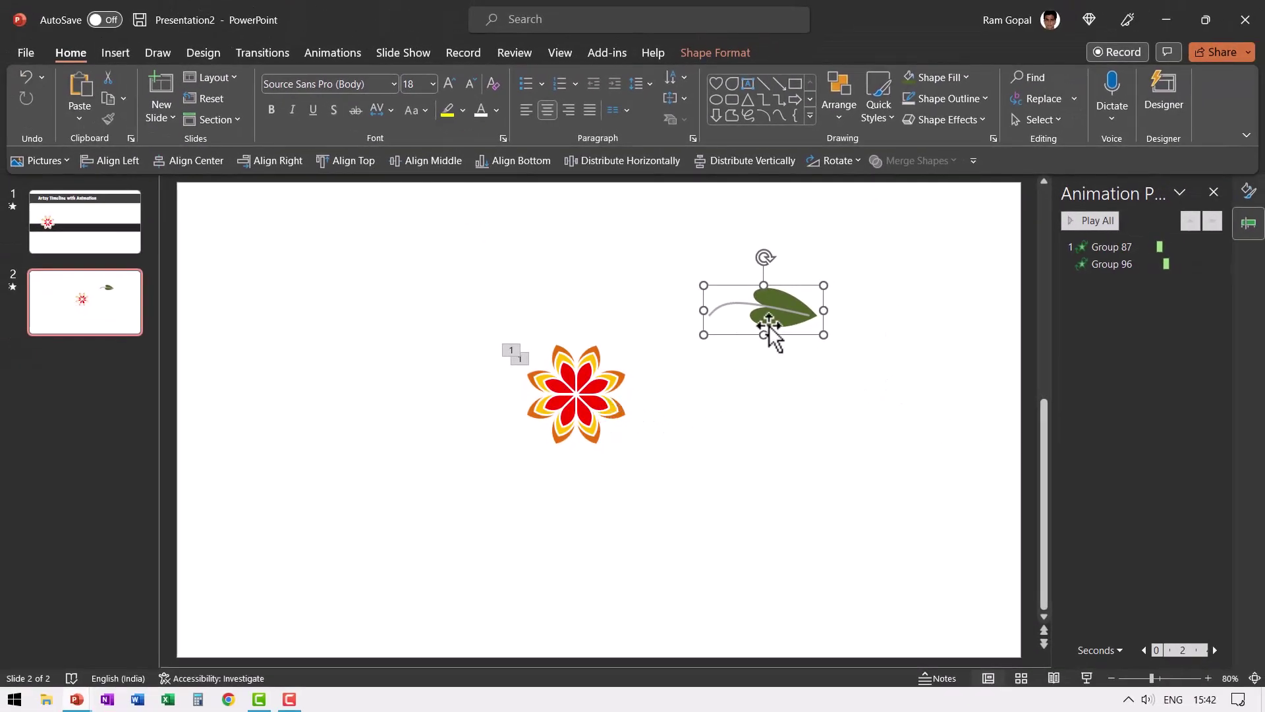
Step: On slide 1, start a freeform Curve at the flower with a bend below the dark bar
{"action": "left_click", "coordinate": [120, 224]}
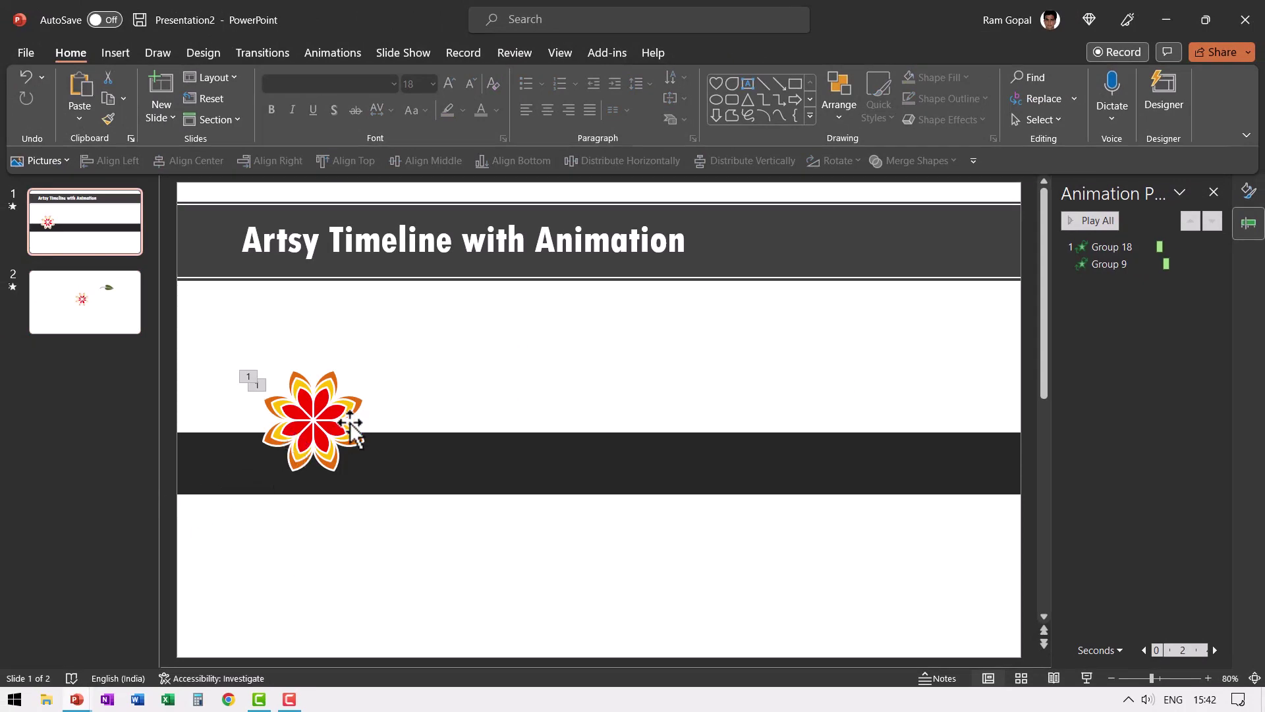
{"action": "left_click", "coordinate": [812, 115]}
{"action": "left_click", "coordinate": [859, 173]}
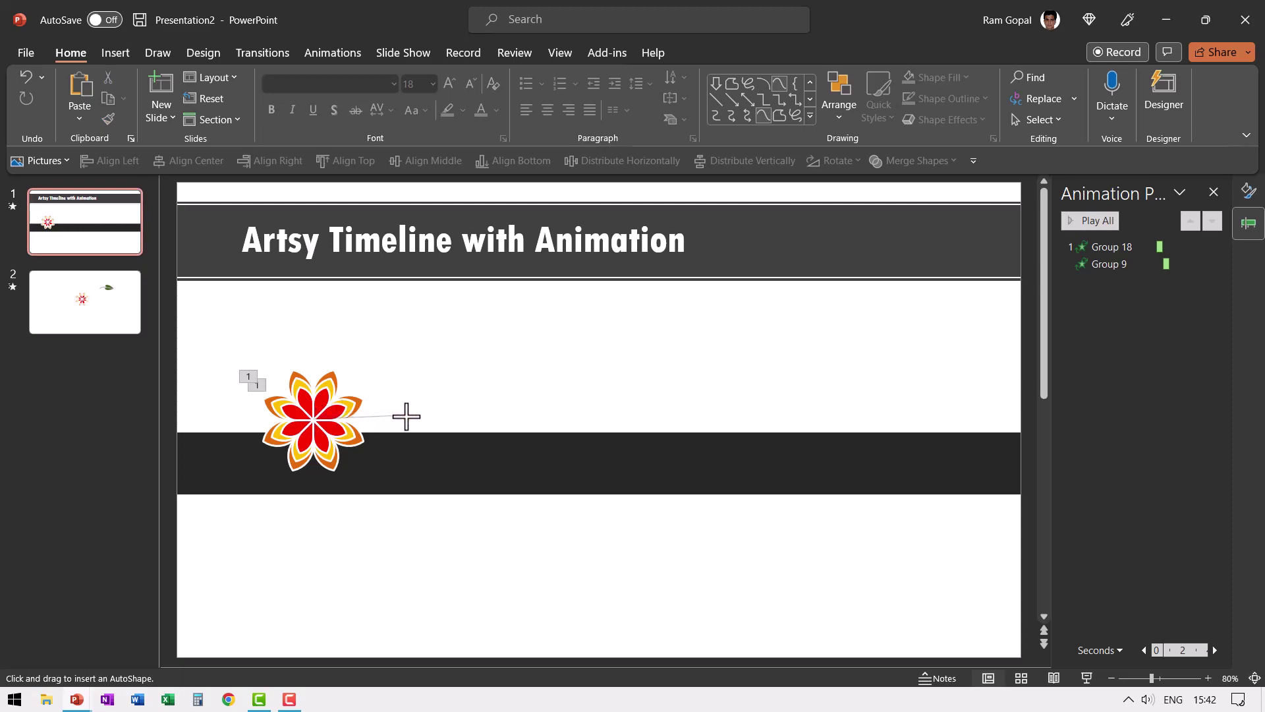
{"action": "left_click", "coordinate": [499, 522]}
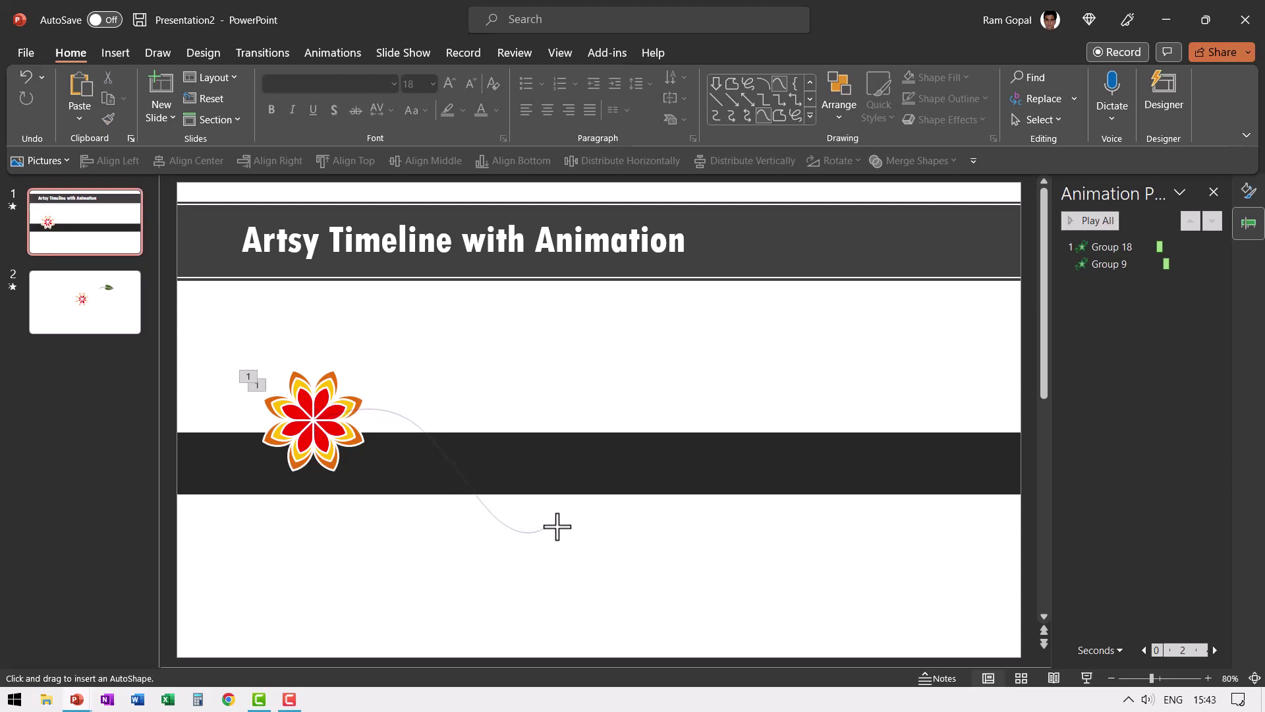
Step: Finish the curve and make it a 6 pt green vine
{"action": "double_click", "coordinate": [598, 485]}
{"action": "left_click", "coordinate": [435, 98]}
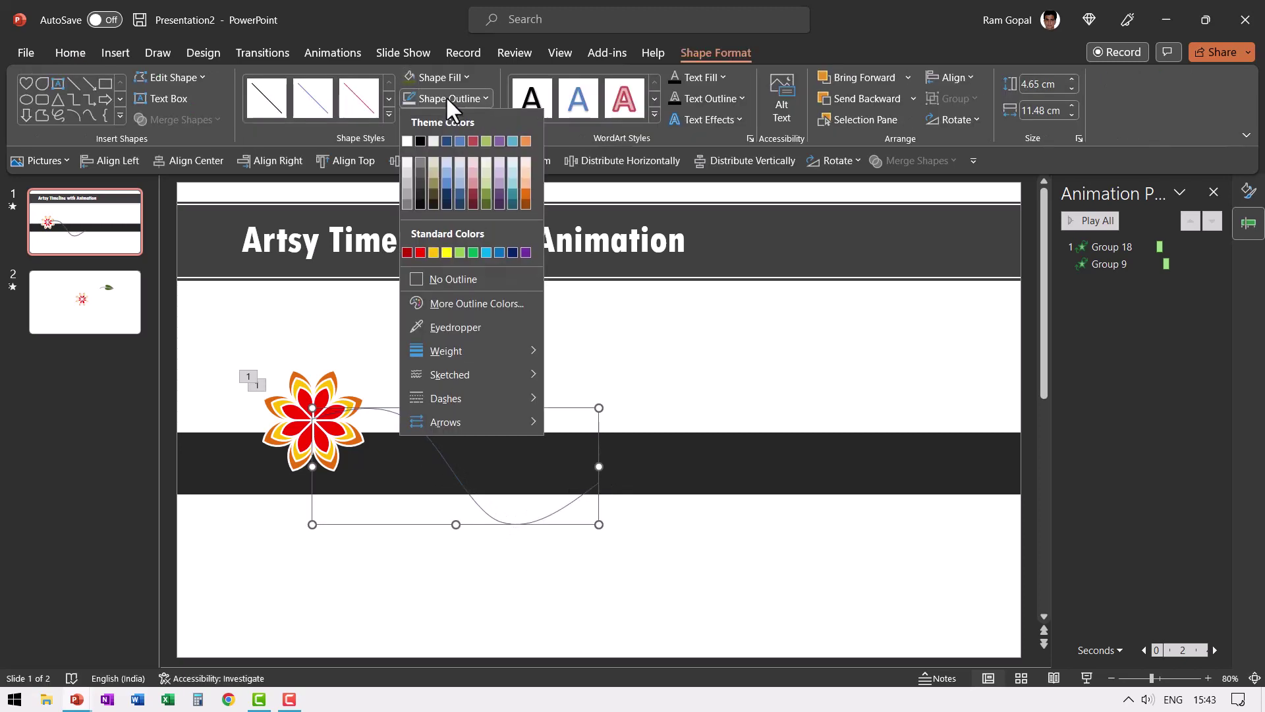
{"action": "mouse_move", "coordinate": [462, 350]}
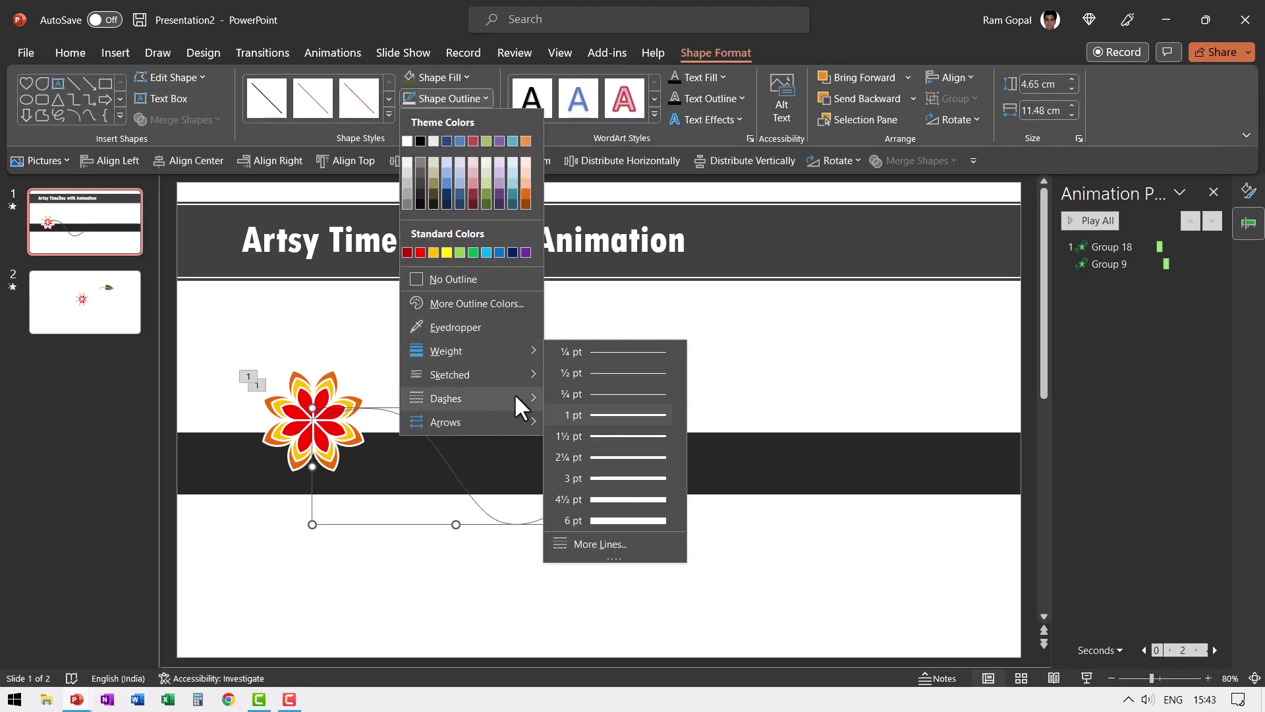
{"action": "left_click", "coordinate": [610, 519]}
{"action": "left_click", "coordinate": [453, 99]}
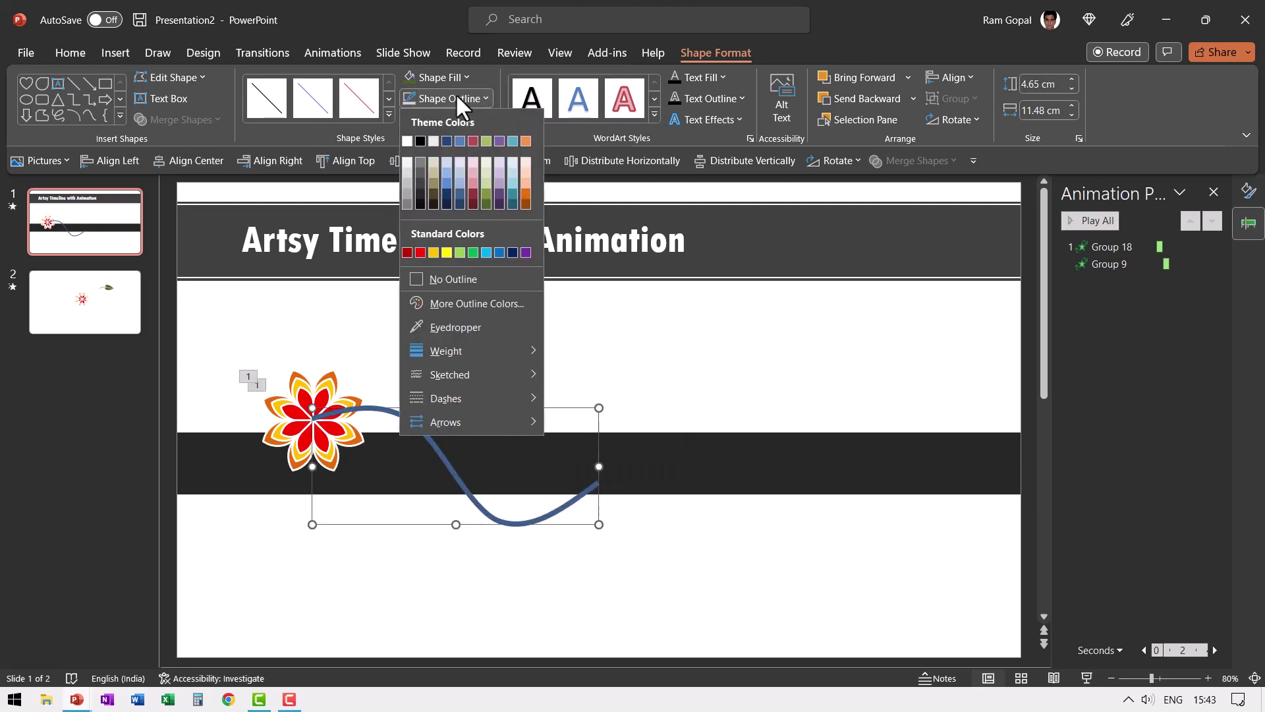
{"action": "left_click", "coordinate": [473, 252]}
Step: Bring the flower group in front of the vine
{"action": "left_click_drag", "start_coordinate": [212, 333], "coordinate": [416, 518]}
{"action": "right_click", "coordinate": [373, 385]}
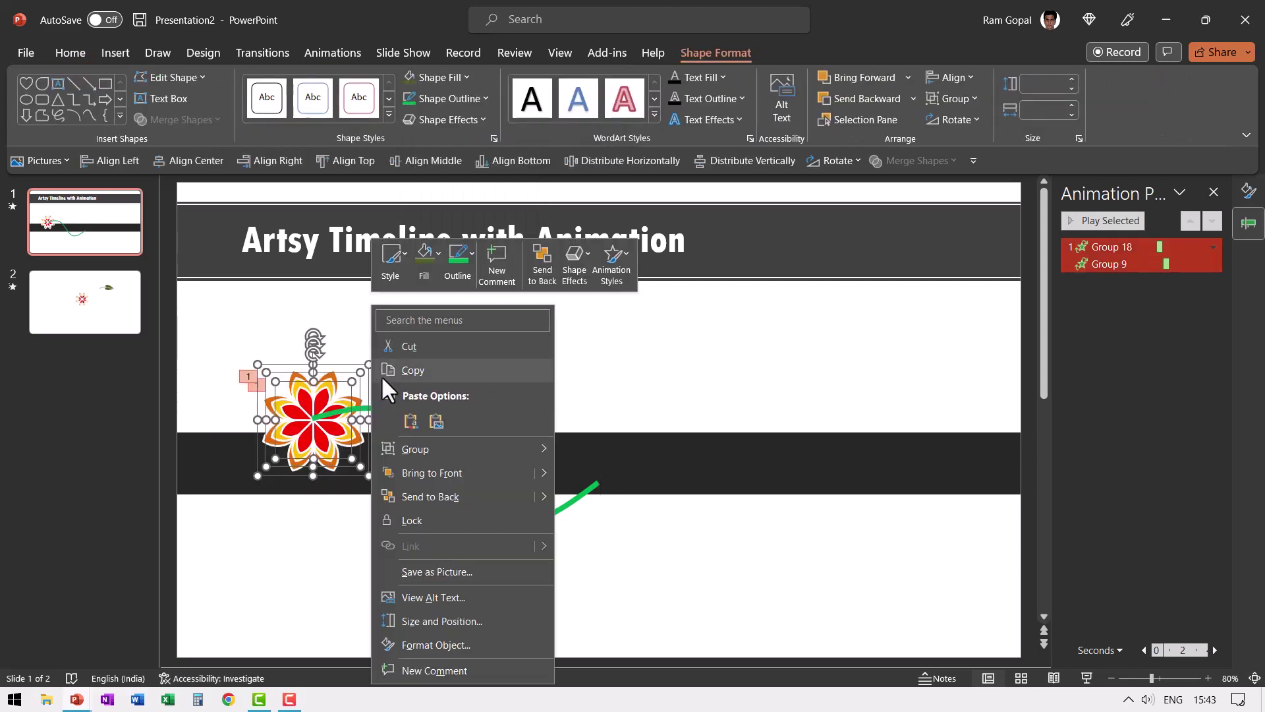
{"action": "left_click", "coordinate": [435, 472]}
{"action": "left_click", "coordinate": [568, 348]}
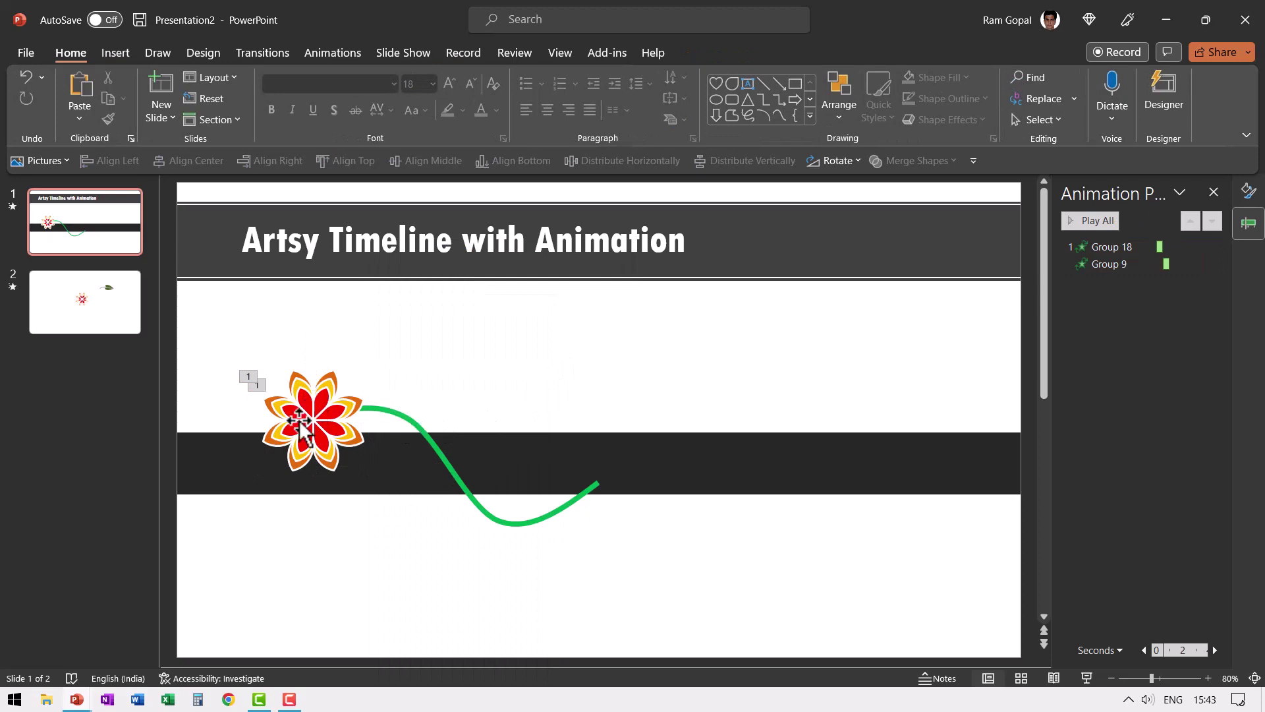
{"action": "left_click_drag", "start_coordinate": [433, 551], "coordinate": [250, 319]}
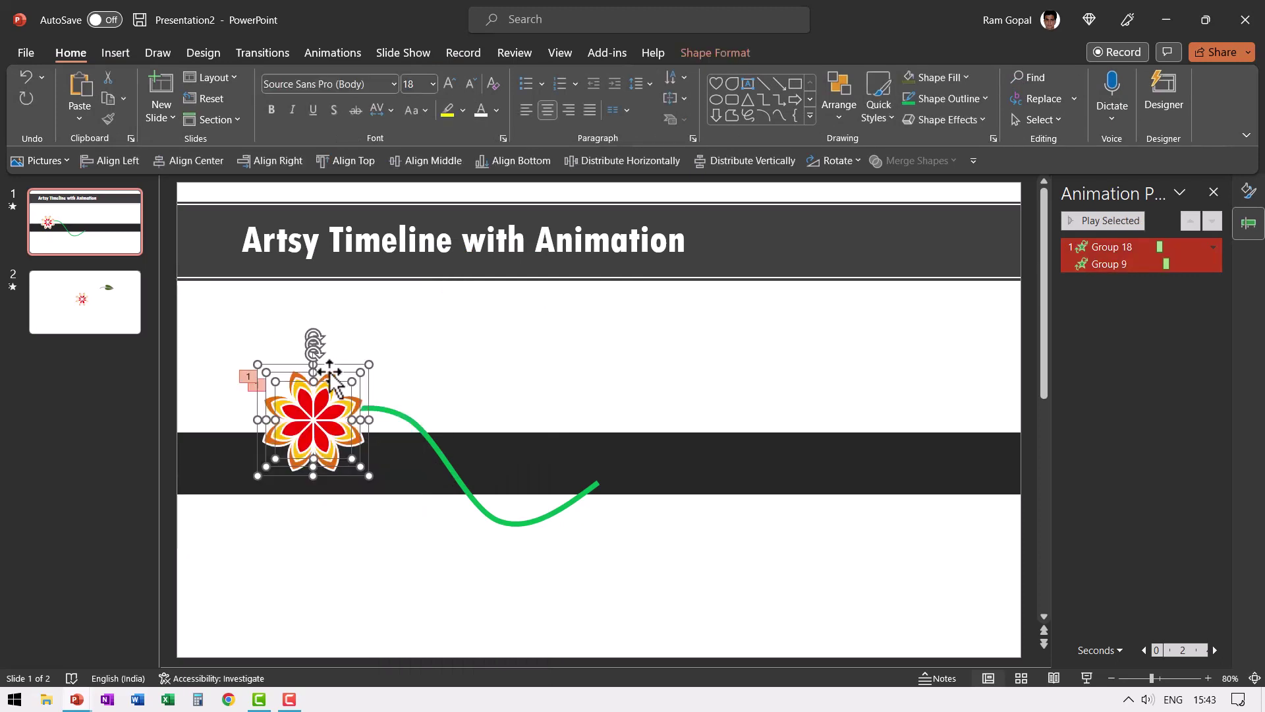
Step: Duplicate the flower to the vine's end, then add a flipped vine copy starting at it
{"action": "left_click_drag", "start_coordinate": [333, 392], "coordinate": [616, 477]}
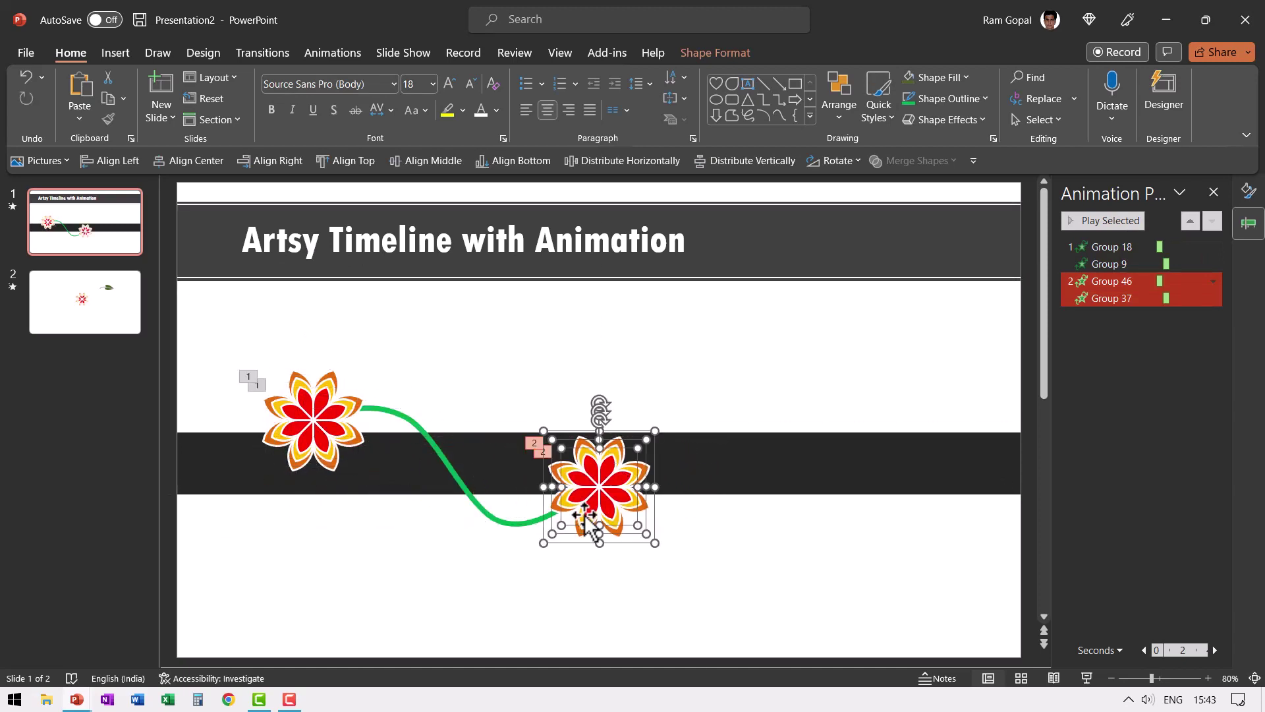
{"action": "left_click", "coordinate": [436, 445]}
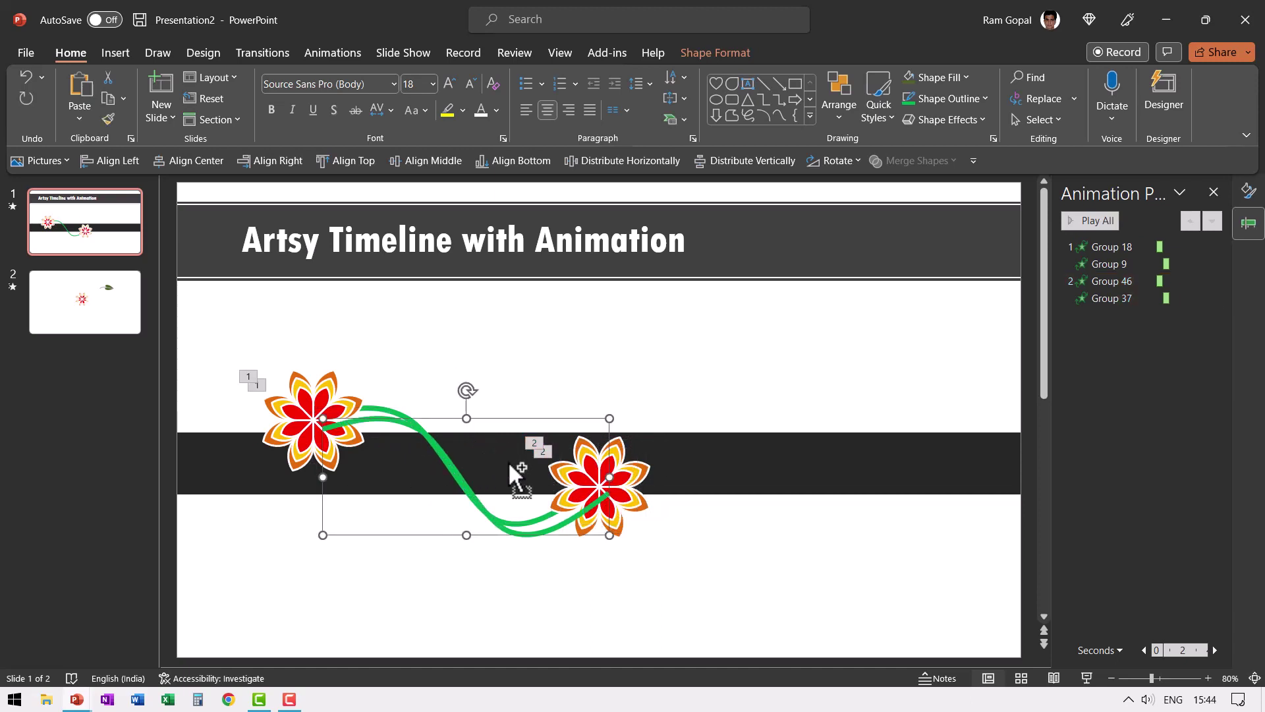
{"action": "left_click_drag", "start_coordinate": [464, 476], "coordinate": [759, 473]}
{"action": "left_click", "coordinate": [833, 161]}
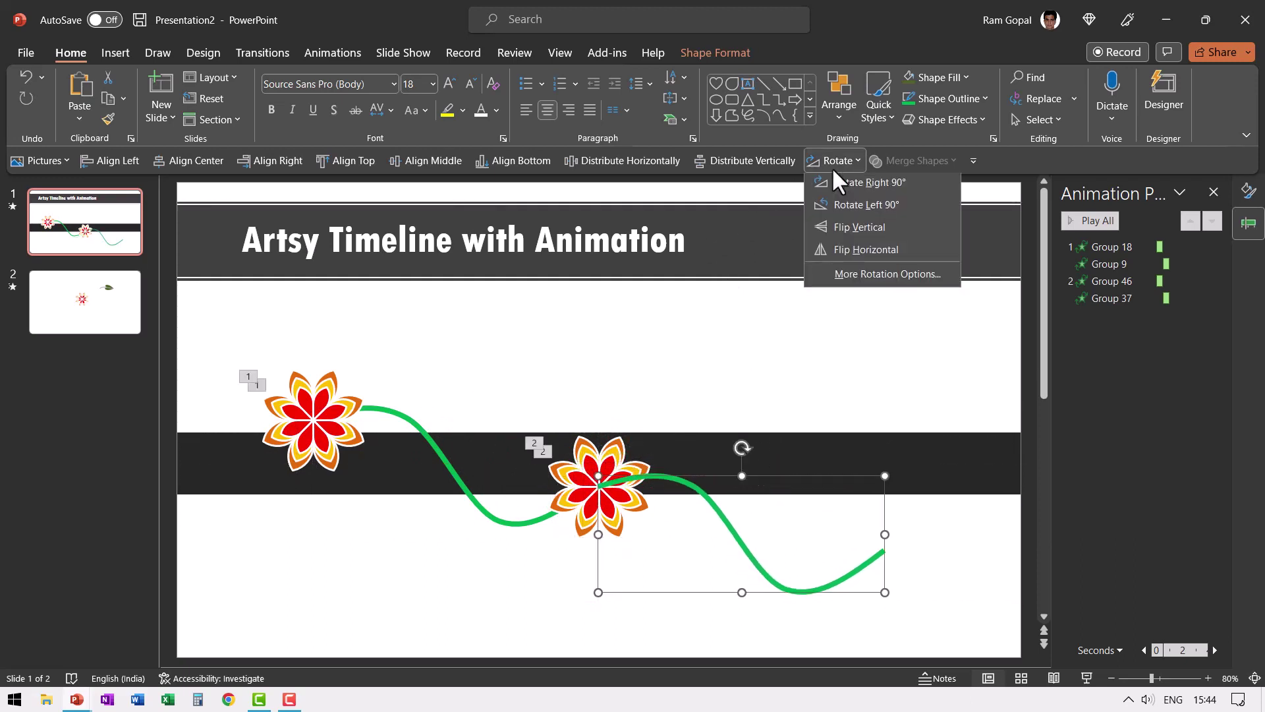
{"action": "left_click", "coordinate": [856, 247]}
{"action": "left_click_drag", "start_coordinate": [757, 508], "coordinate": [756, 414]}
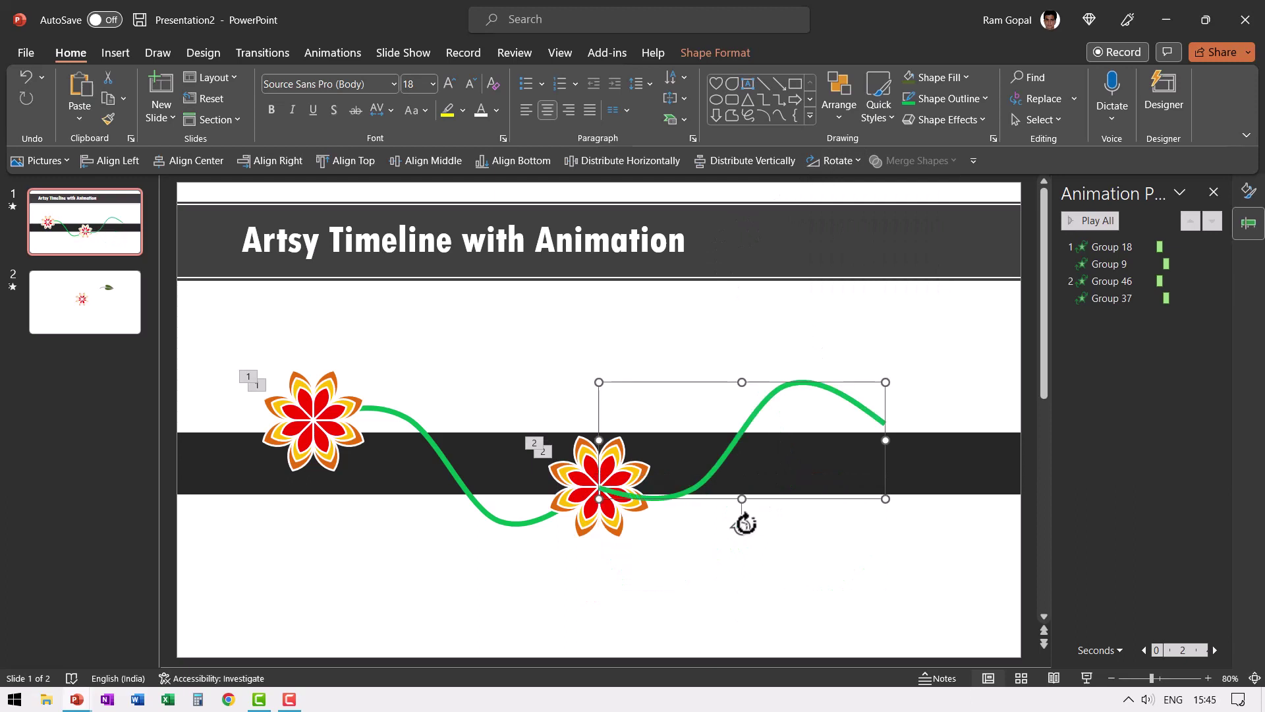
{"action": "left_click_drag", "start_coordinate": [743, 530], "coordinate": [723, 555]}
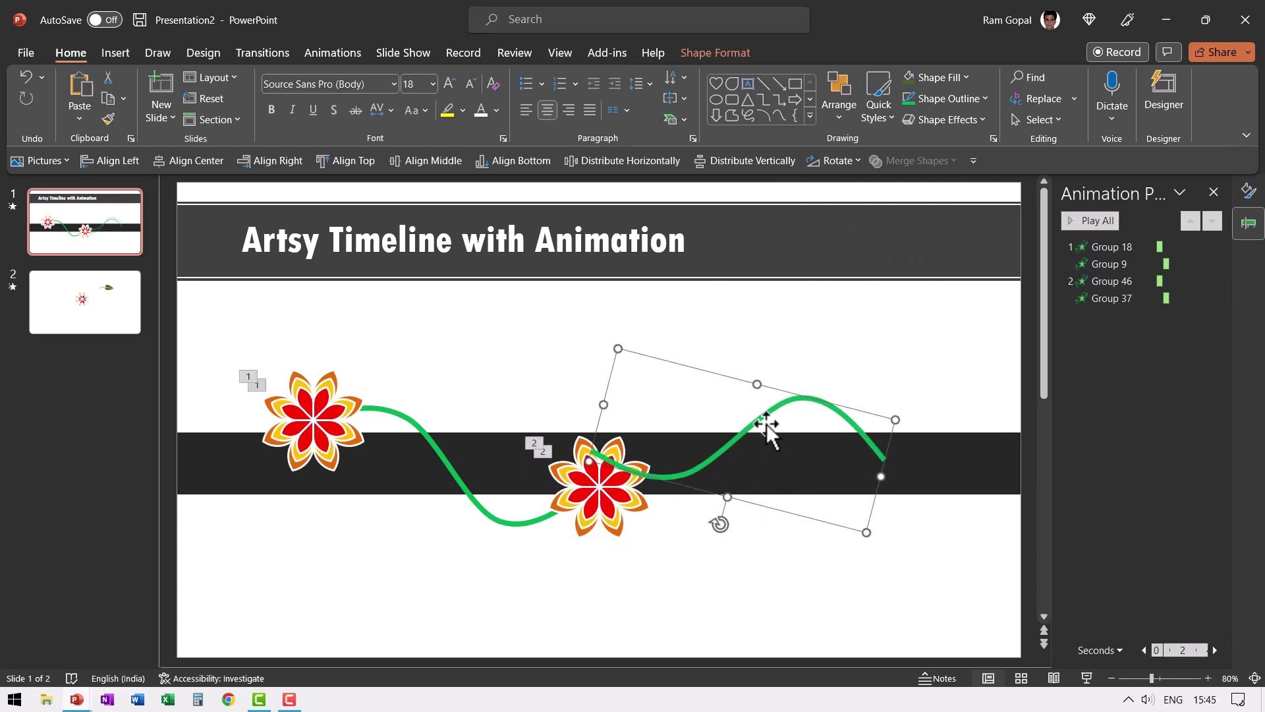
{"action": "left_click_drag", "start_coordinate": [768, 426], "coordinate": [772, 449]}
{"action": "left_click_drag", "start_coordinate": [729, 560], "coordinate": [716, 481]}
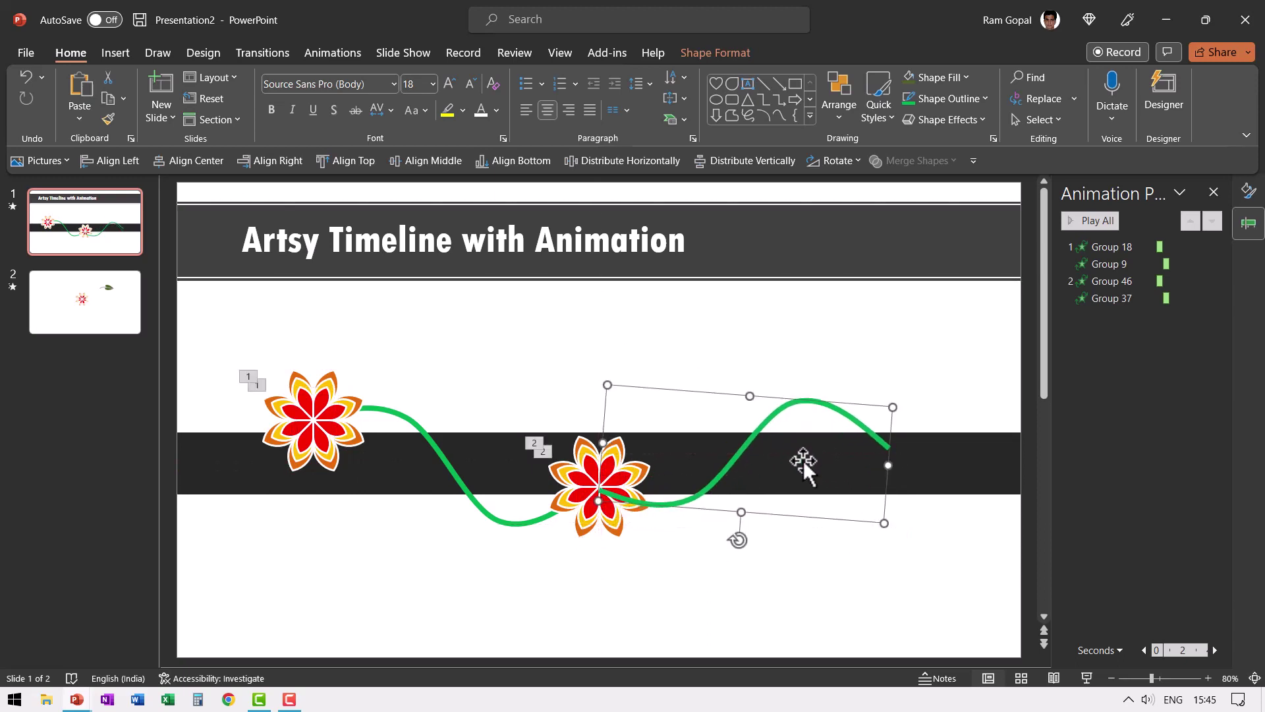
Step: Reshape the vine copy's tail with Edit Points so it curves down
{"action": "right_click", "coordinate": [836, 412]}
{"action": "left_click", "coordinate": [884, 399]}
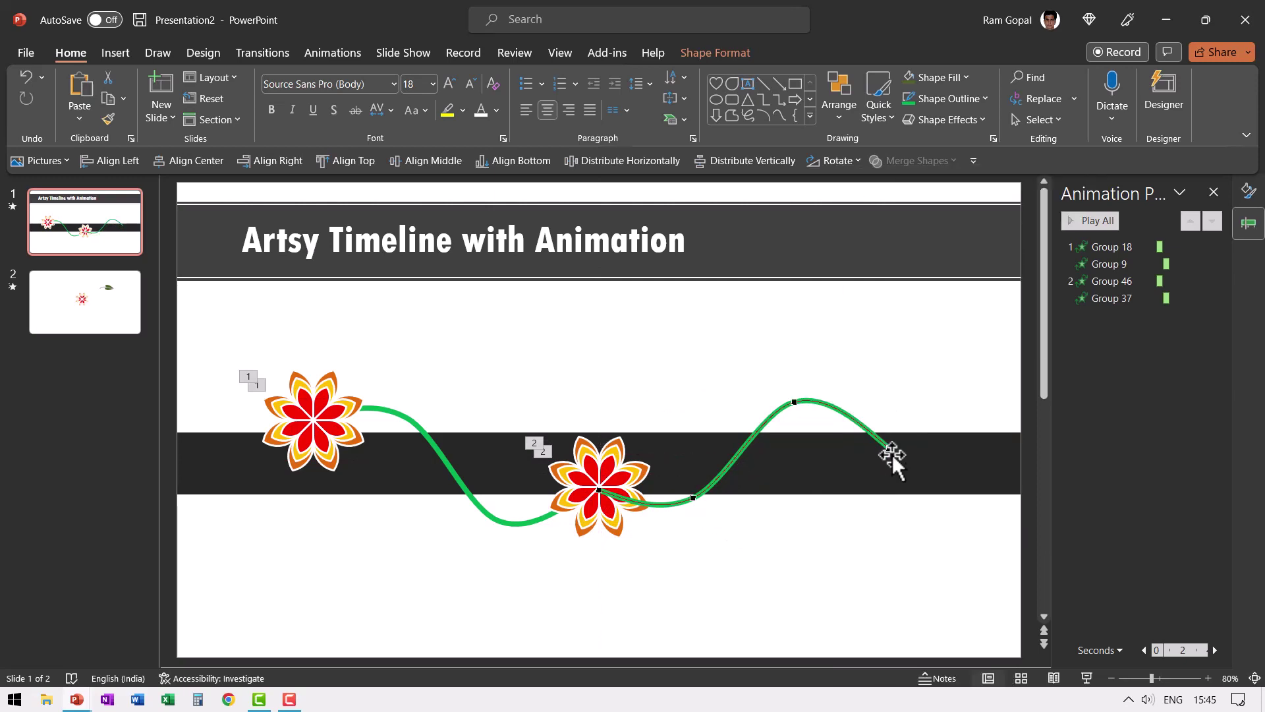
{"action": "left_click", "coordinate": [889, 448]}
{"action": "left_click_drag", "start_coordinate": [881, 433], "coordinate": [878, 430]}
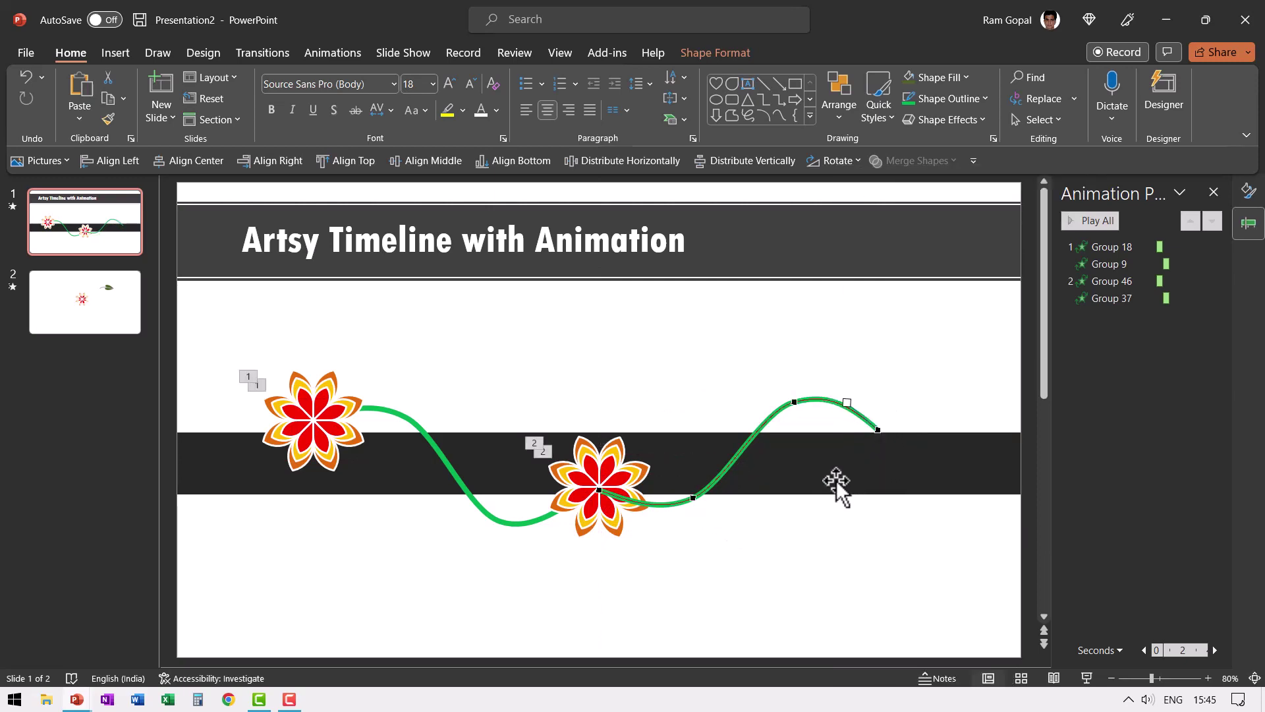
{"action": "left_click", "coordinate": [658, 559]}
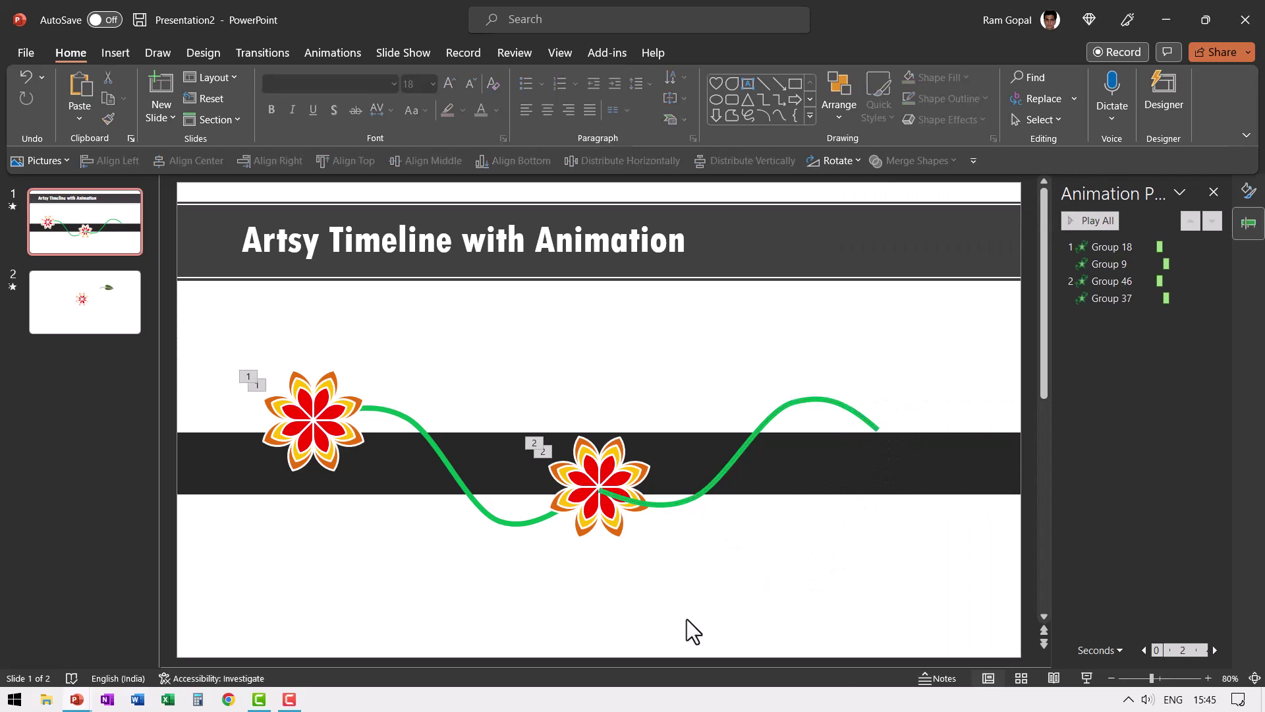
Step: Bring the middle flower in front of the vine
{"action": "left_click_drag", "start_coordinate": [684, 621], "coordinate": [477, 335]}
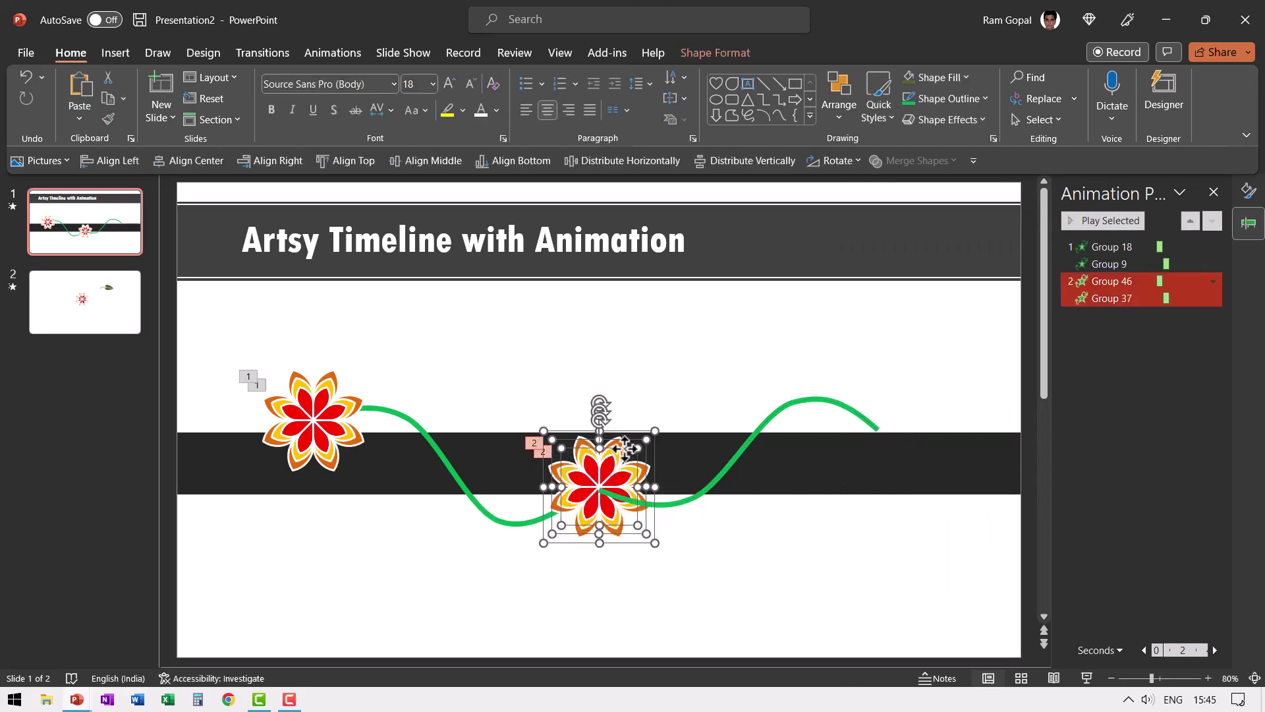
{"action": "right_click", "coordinate": [626, 454]}
{"action": "left_click", "coordinate": [697, 240]}
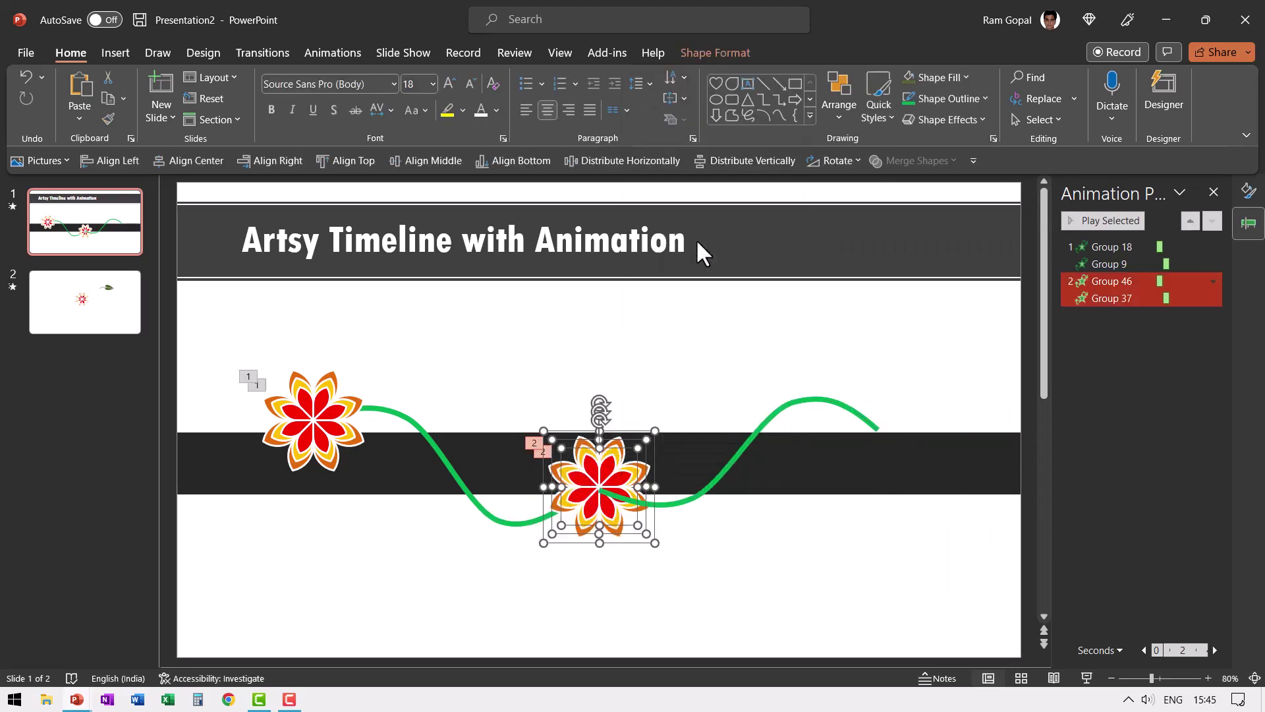
{"action": "left_click", "coordinate": [729, 552]}
Step: Copy the first flower to the vine's right end
{"action": "left_click", "coordinate": [326, 428]}
{"action": "left_click_drag", "start_coordinate": [326, 428], "coordinate": [897, 442]}
{"action": "left_click", "coordinate": [861, 509]}
Step: Copy the vine segment to the right edge and a horizontally flipped copy to the left edge
{"action": "left_click", "coordinate": [778, 429]}
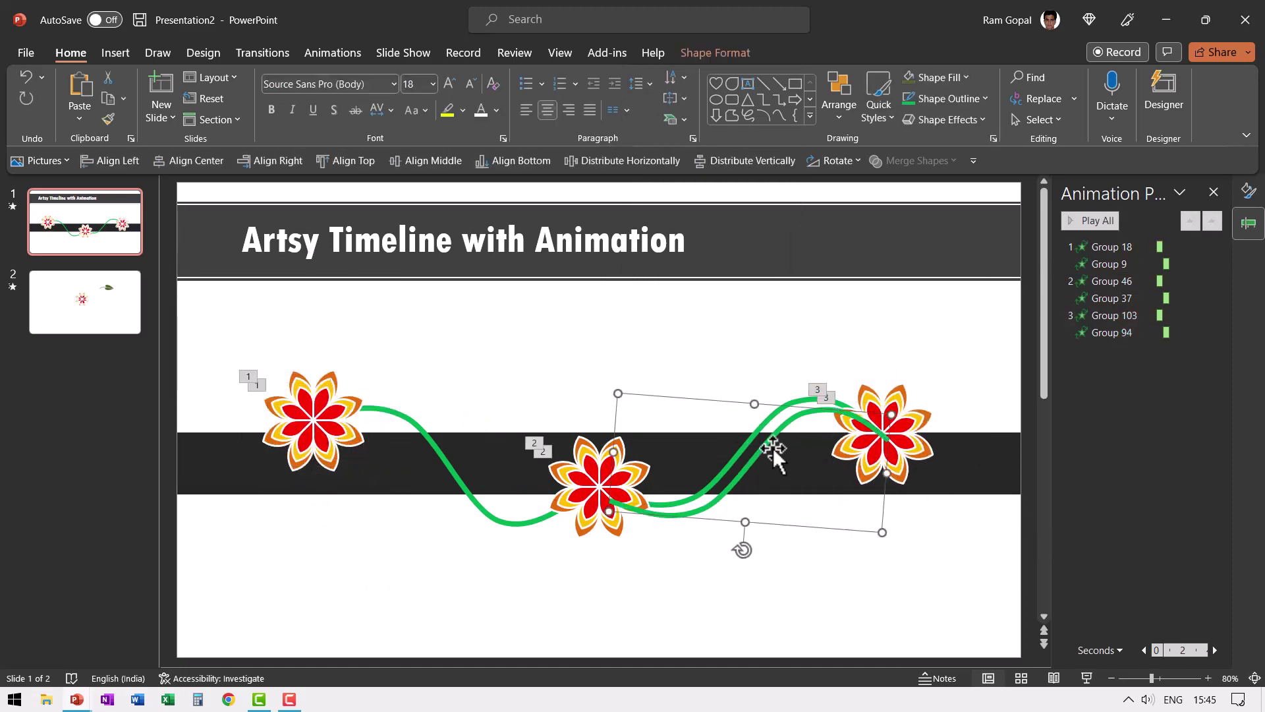
{"action": "left_click_drag", "start_coordinate": [775, 453], "coordinate": [989, 427]}
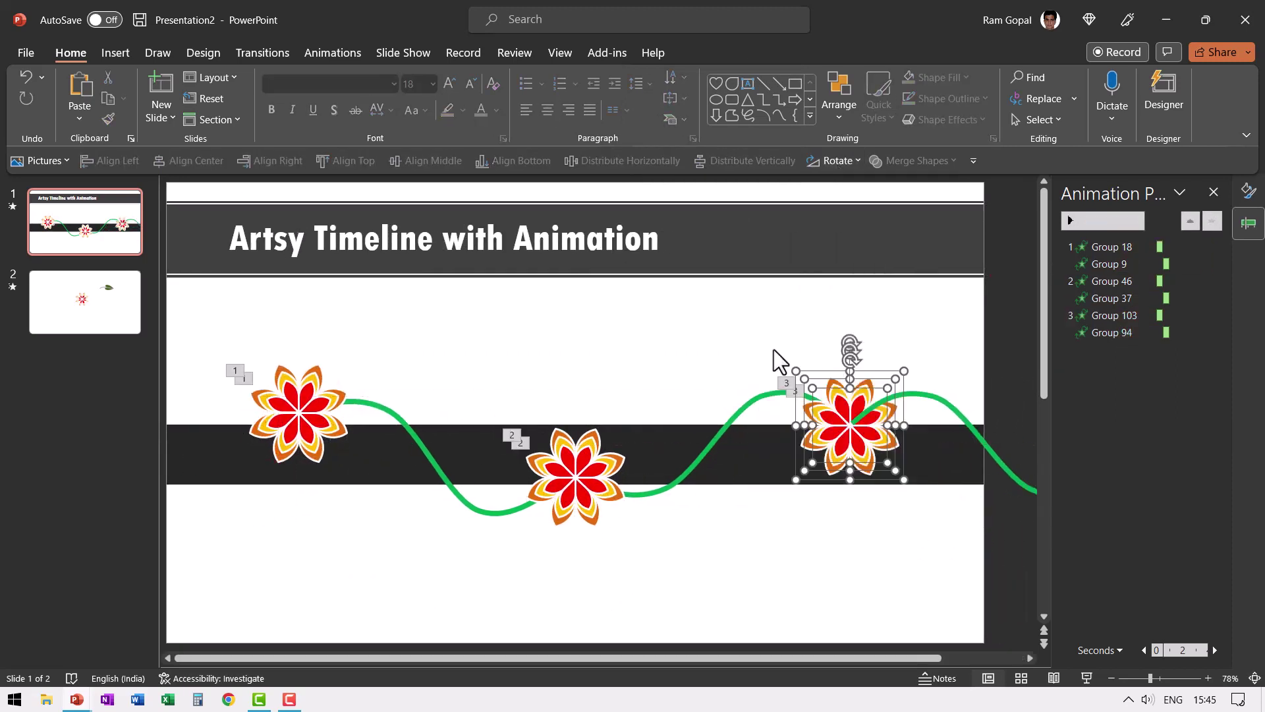
{"action": "left_click", "coordinate": [986, 508]}
{"action": "left_click_drag", "start_coordinate": [986, 509], "coordinate": [218, 455]}
{"action": "left_click", "coordinate": [835, 161]}
{"action": "left_click", "coordinate": [876, 262]}
{"action": "left_click_drag", "start_coordinate": [362, 429], "coordinate": [282, 494]}
{"action": "left_click", "coordinate": [340, 369]}
{"action": "left_click", "coordinate": [218, 569]}
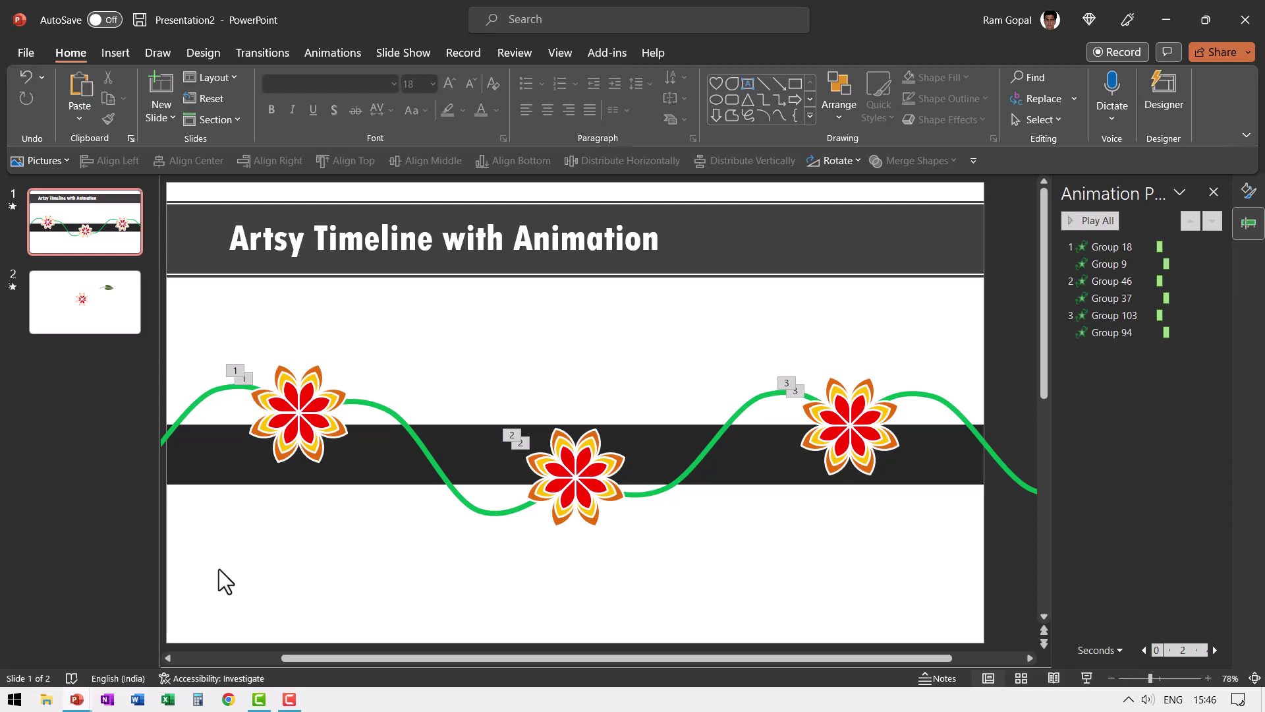
Step: Paste the leaf sprig from slide 2 onto slide 1 and place copies along the vine
{"action": "left_click", "coordinate": [85, 302]}
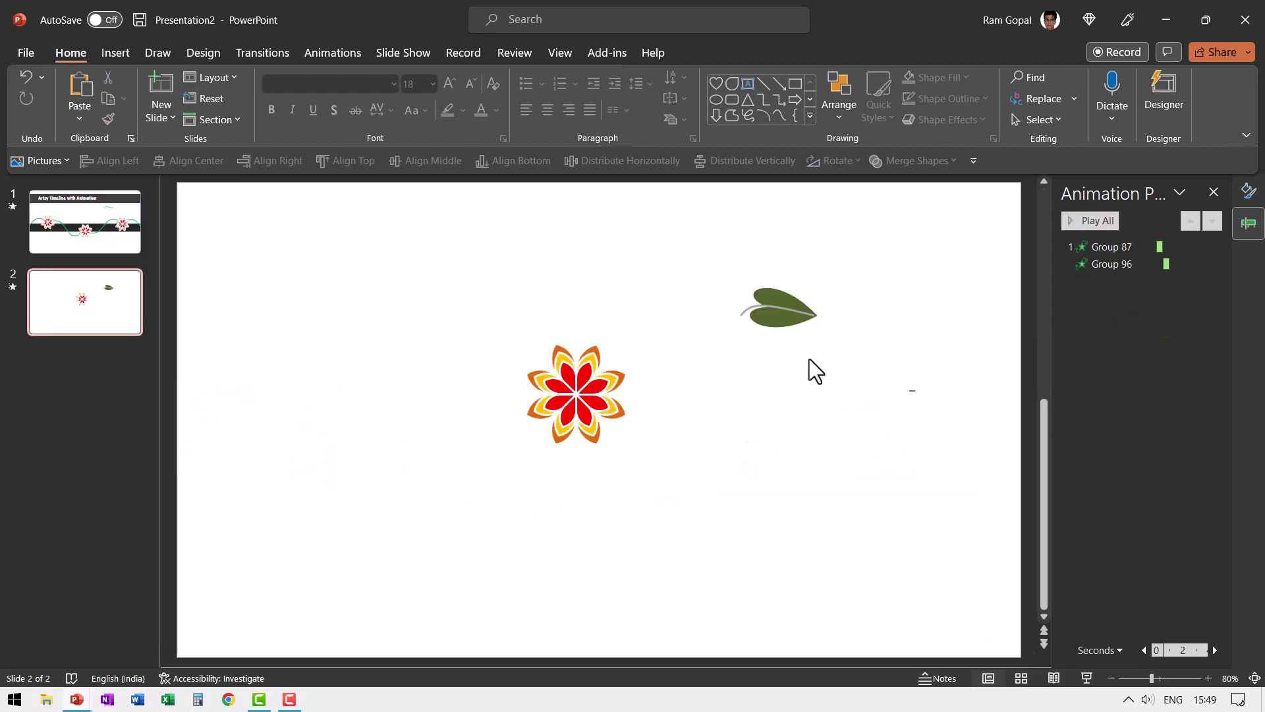
{"action": "left_click", "coordinate": [765, 315]}
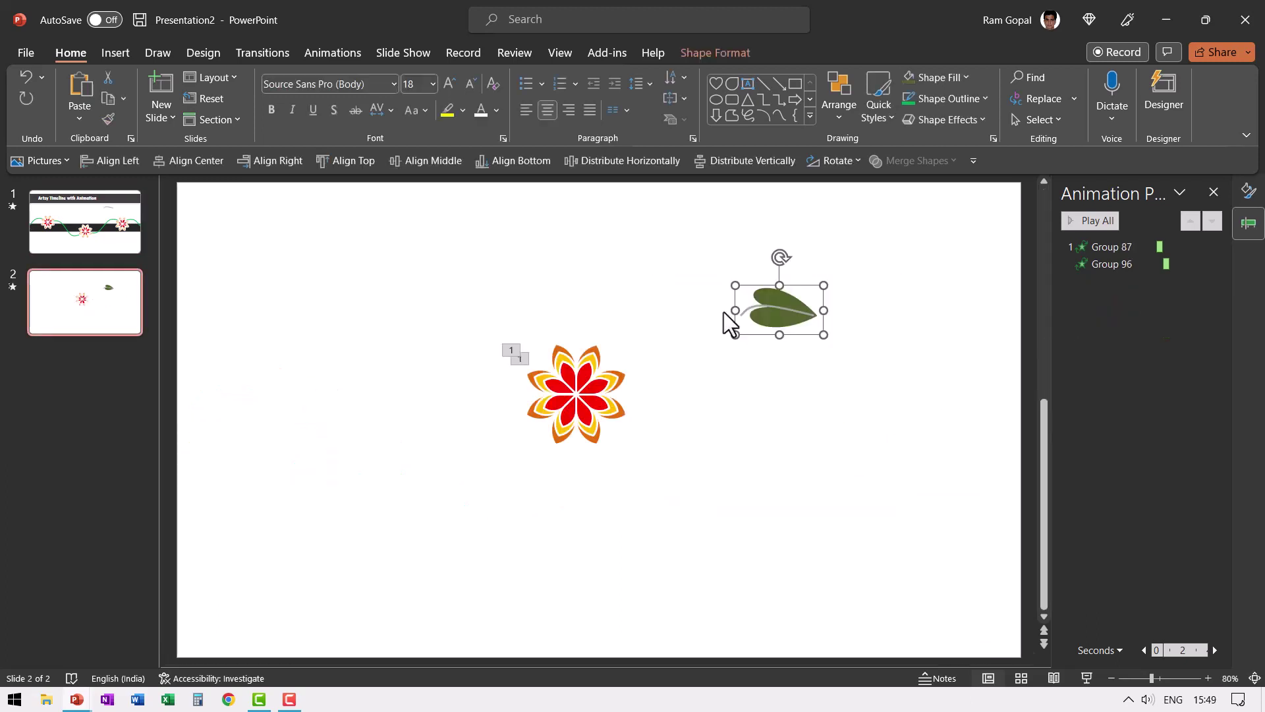
{"action": "left_click", "coordinate": [89, 246]}
{"action": "key", "text": "ctrl+v"}
{"action": "left_click_drag", "start_coordinate": [778, 300], "coordinate": [479, 517]}
{"action": "left_click_drag", "start_coordinate": [450, 410], "coordinate": [740, 478]}
{"action": "left_click_drag", "start_coordinate": [794, 411], "coordinate": [248, 425]}
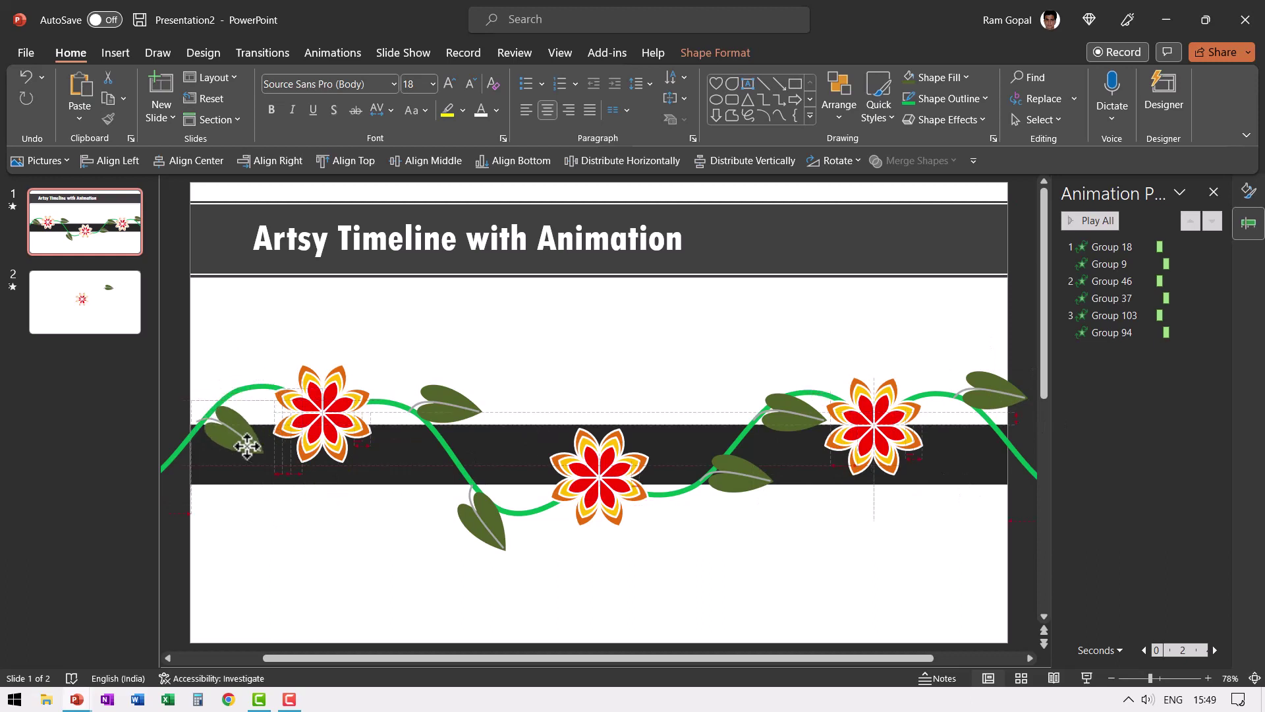
{"action": "left_click", "coordinate": [742, 596]}
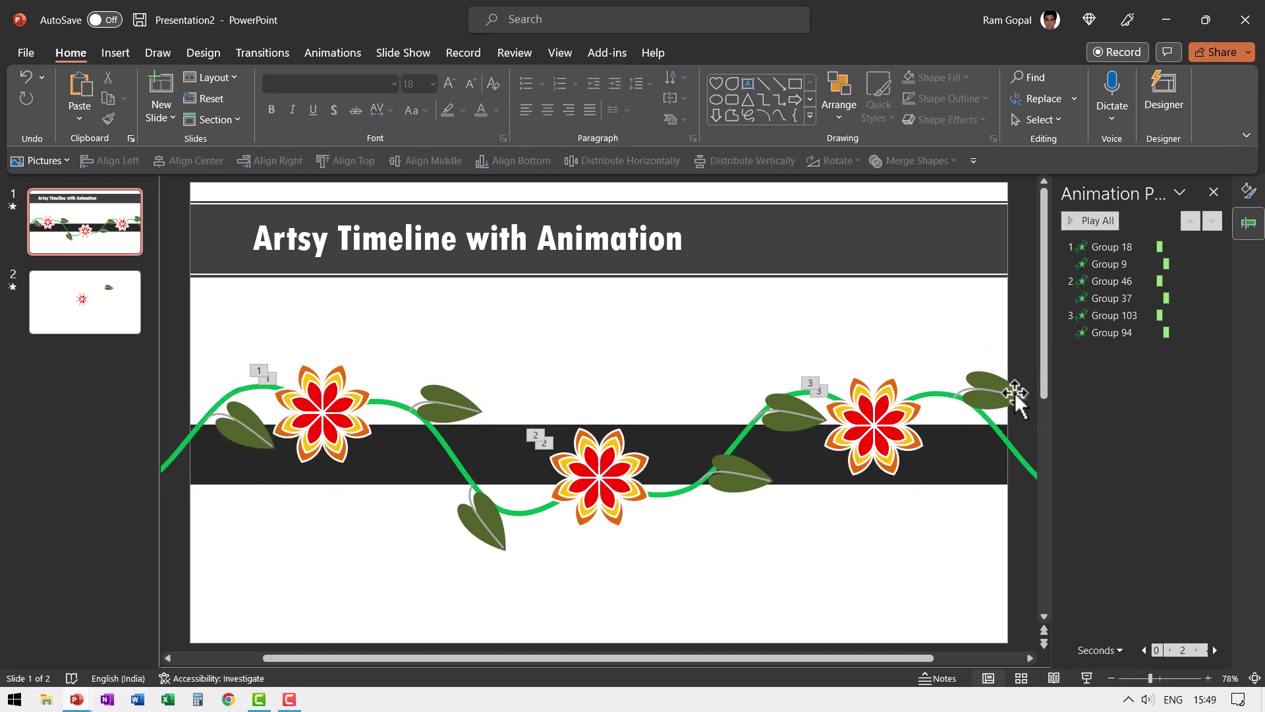
{"action": "left_click", "coordinate": [318, 350]}
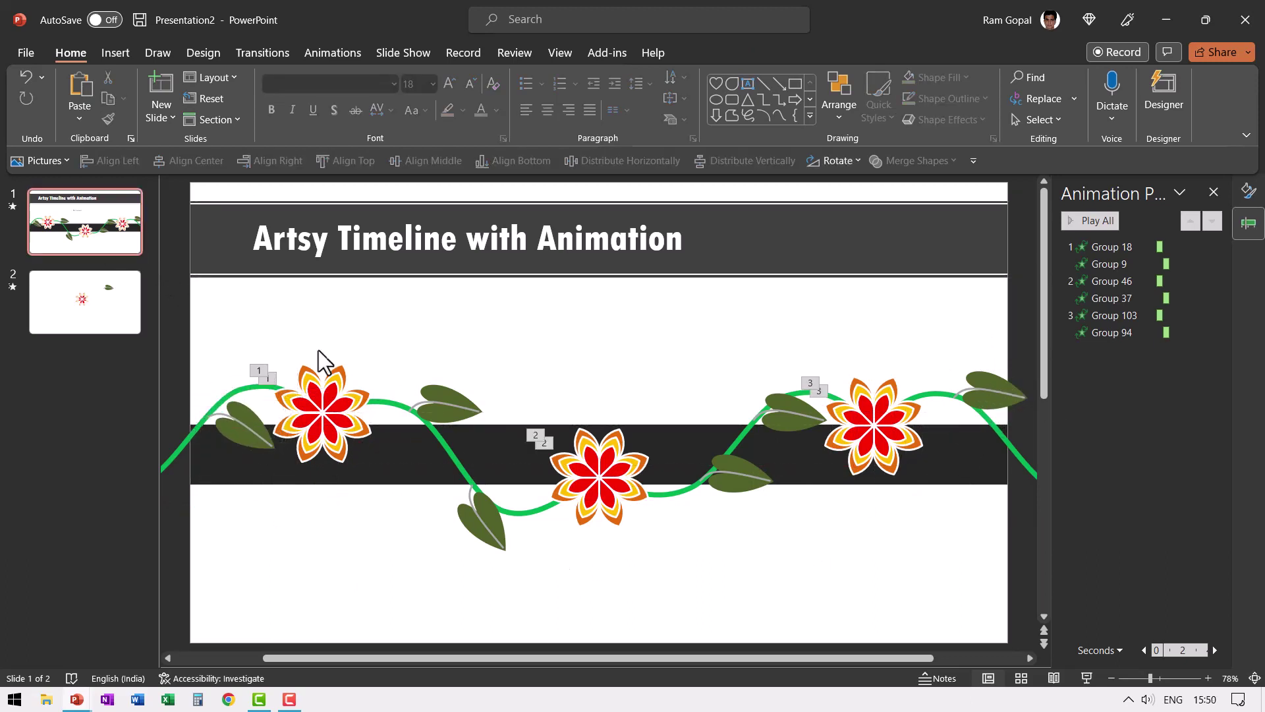
Step: Add a centred size-20 wrapped text box 'You can replace this sample text' above the first flower
{"action": "left_click", "coordinate": [748, 83]}
{"action": "left_click", "coordinate": [542, 305]}
{"action": "type", "text": "You"}
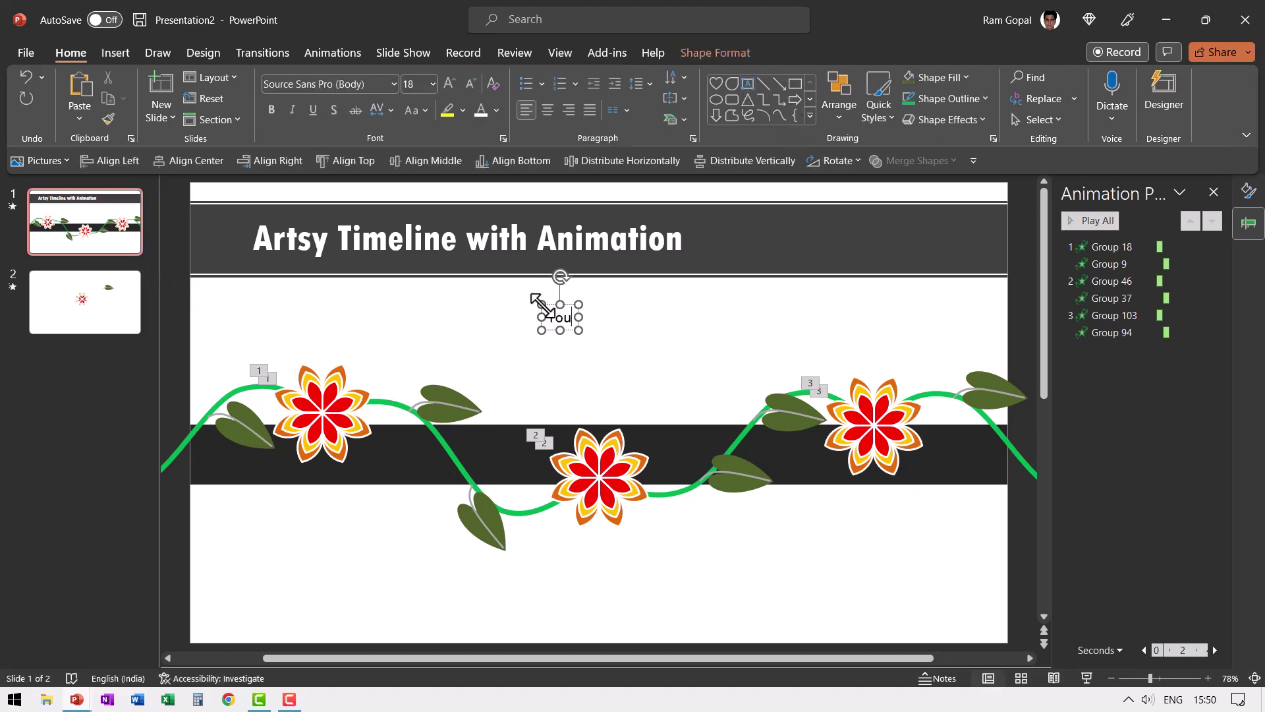
{"action": "type", "text": " can replace this s"}
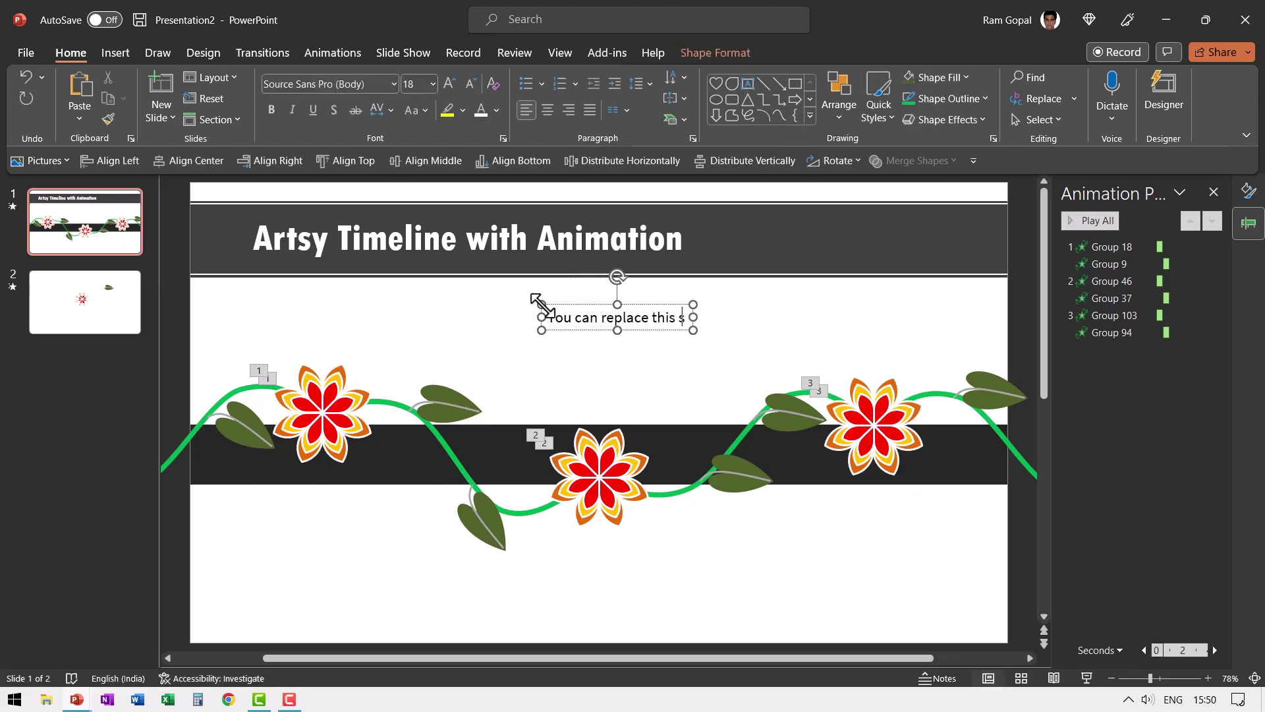
{"action": "type", "text": "ample text"}
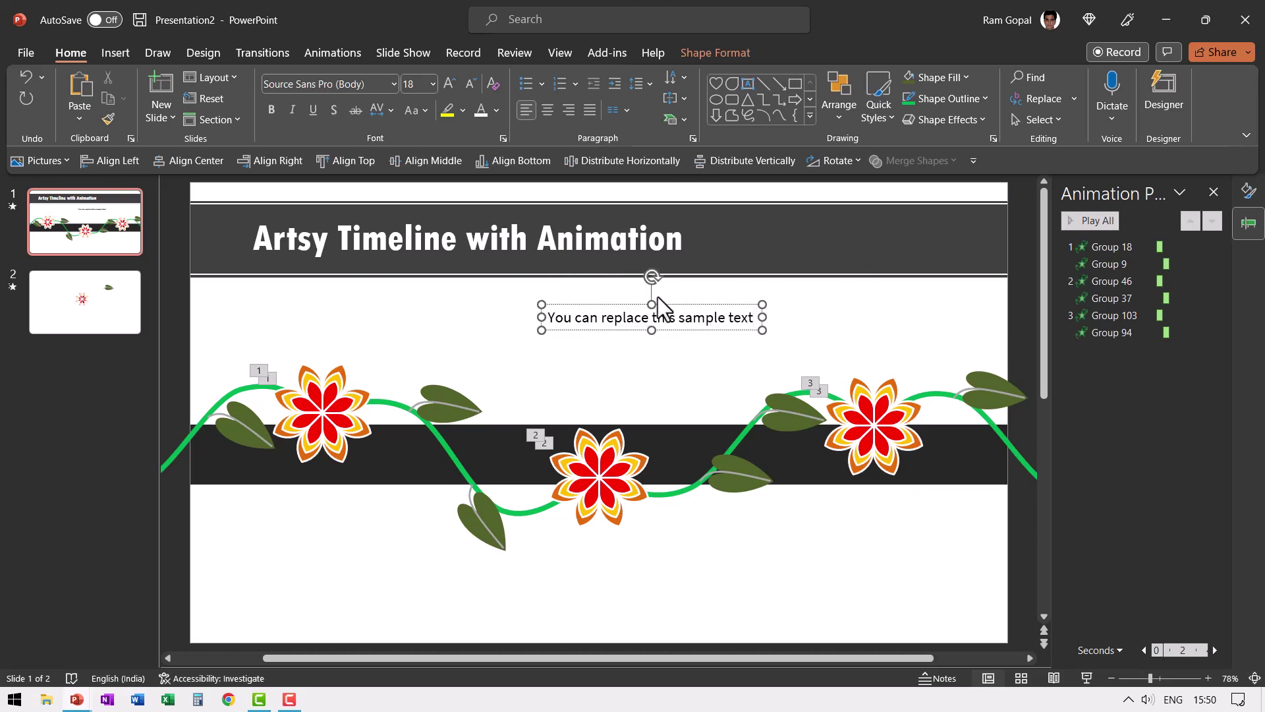
{"action": "left_click", "coordinate": [663, 303]}
{"action": "left_click", "coordinate": [452, 81]}
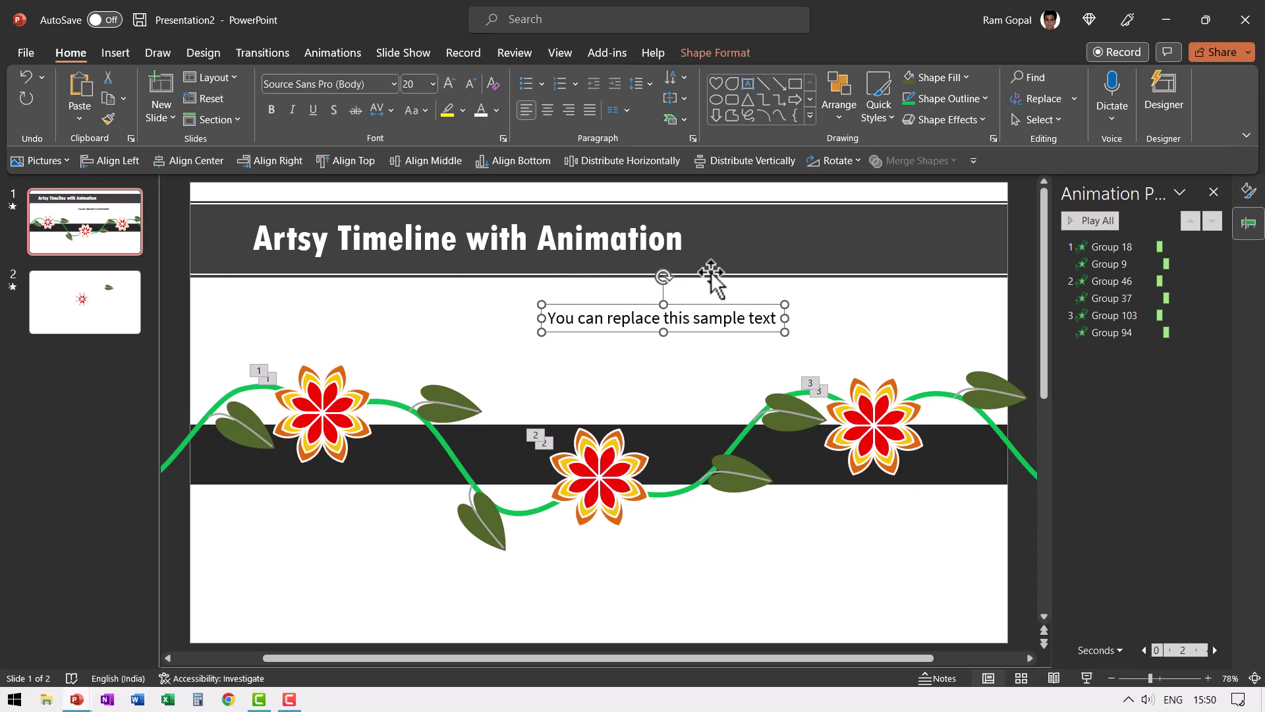
{"action": "left_click_drag", "start_coordinate": [784, 318], "coordinate": [686, 359]}
{"action": "left_click", "coordinate": [547, 111]}
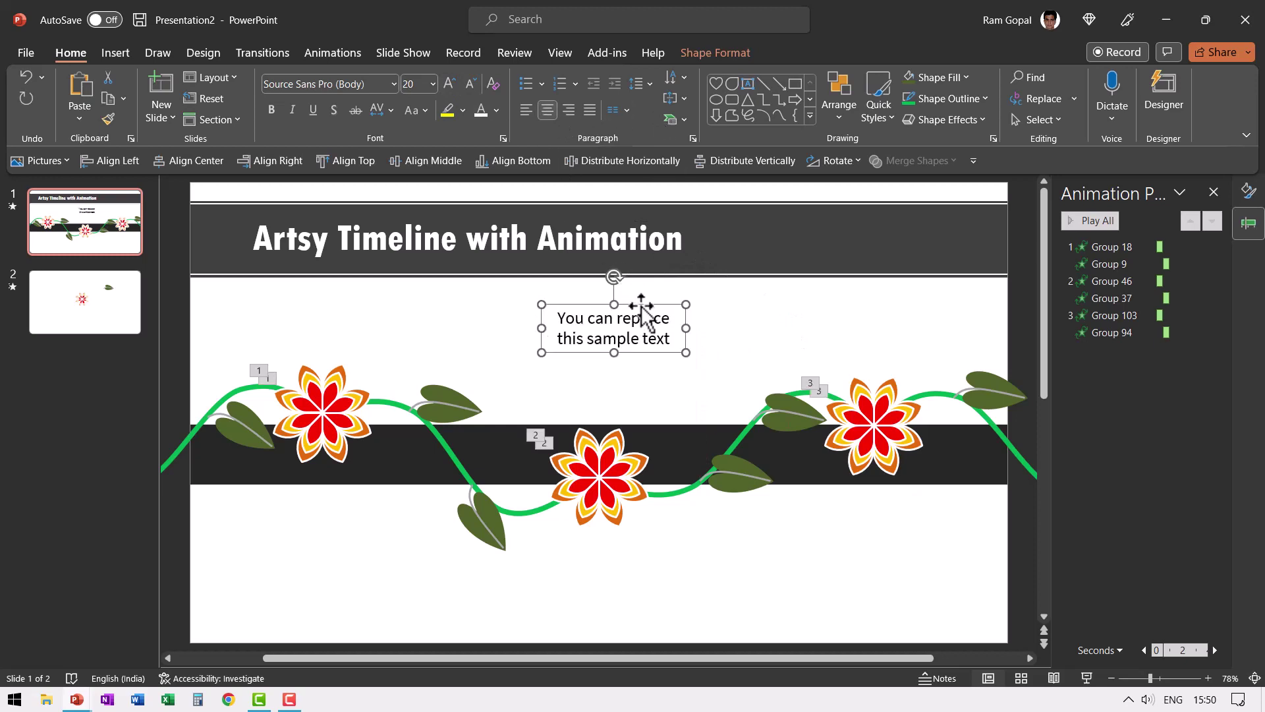
{"action": "left_click_drag", "start_coordinate": [642, 305], "coordinate": [918, 325]}
{"action": "left_click", "coordinate": [392, 344]}
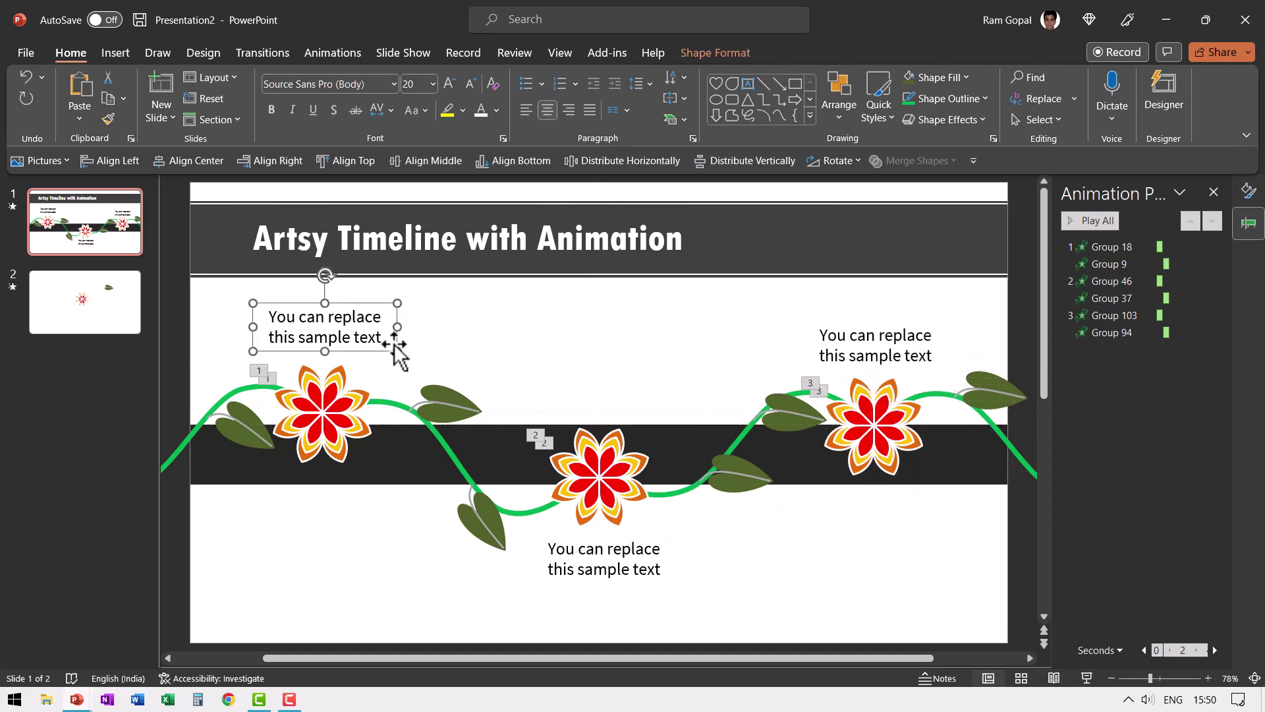
Step: Give the first label a Float Down entrance starting With Previous, right after the first flower
{"action": "left_click", "coordinate": [344, 50]}
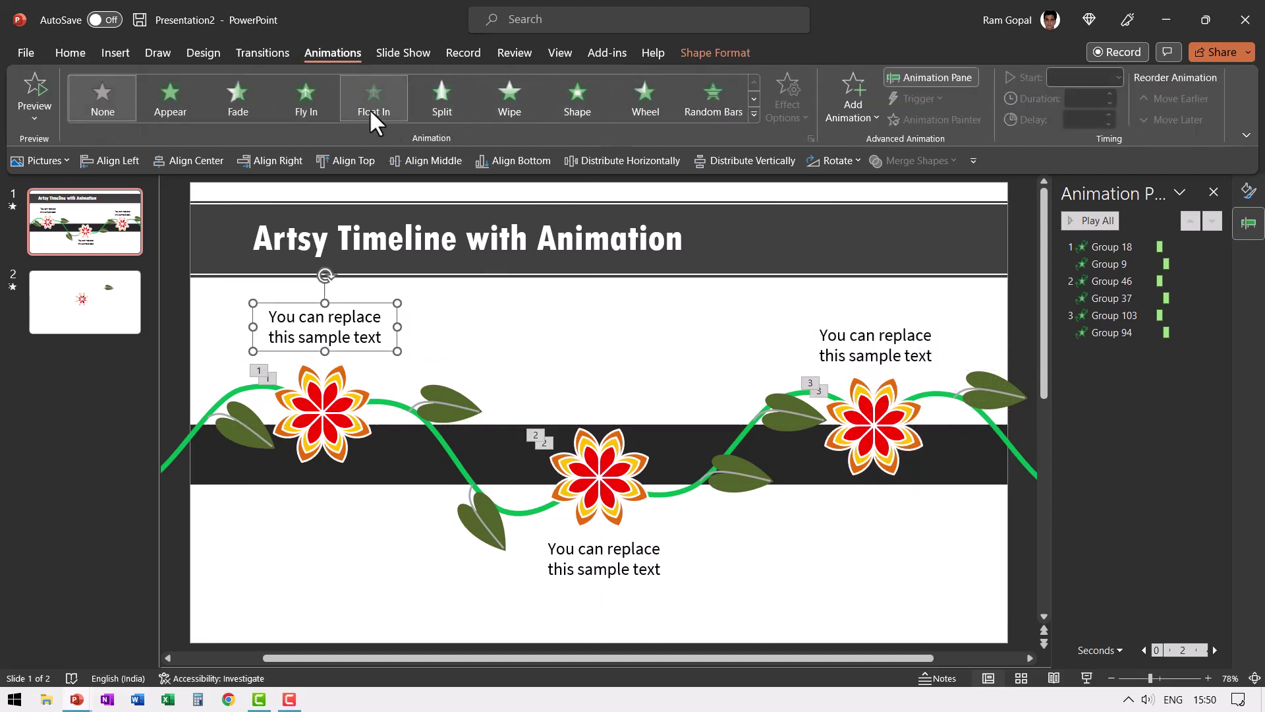
{"action": "left_click", "coordinate": [373, 99]}
{"action": "left_click", "coordinate": [787, 102]}
{"action": "left_click", "coordinate": [811, 215]}
{"action": "left_click", "coordinate": [1093, 77]}
{"action": "left_click", "coordinate": [1098, 140]}
{"action": "left_click_drag", "start_coordinate": [1120, 350], "coordinate": [1137, 270]}
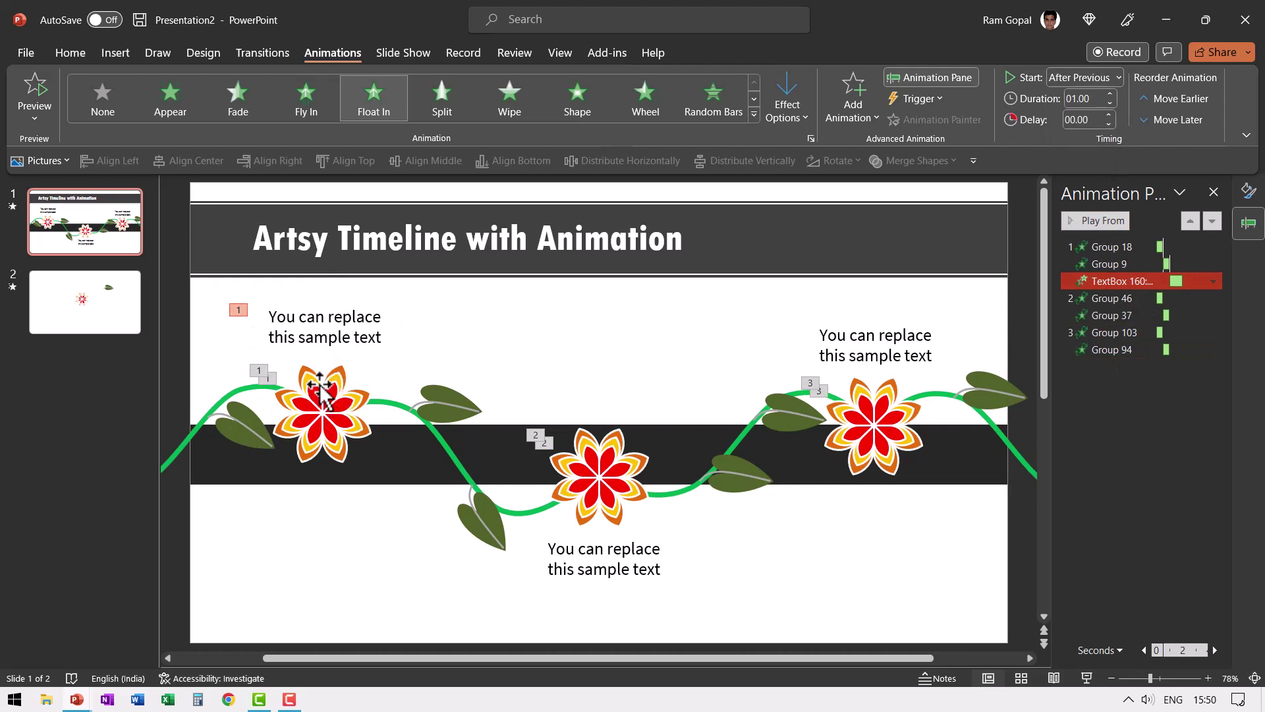
{"action": "left_click", "coordinate": [1074, 77]}
{"action": "left_click", "coordinate": [1073, 113]}
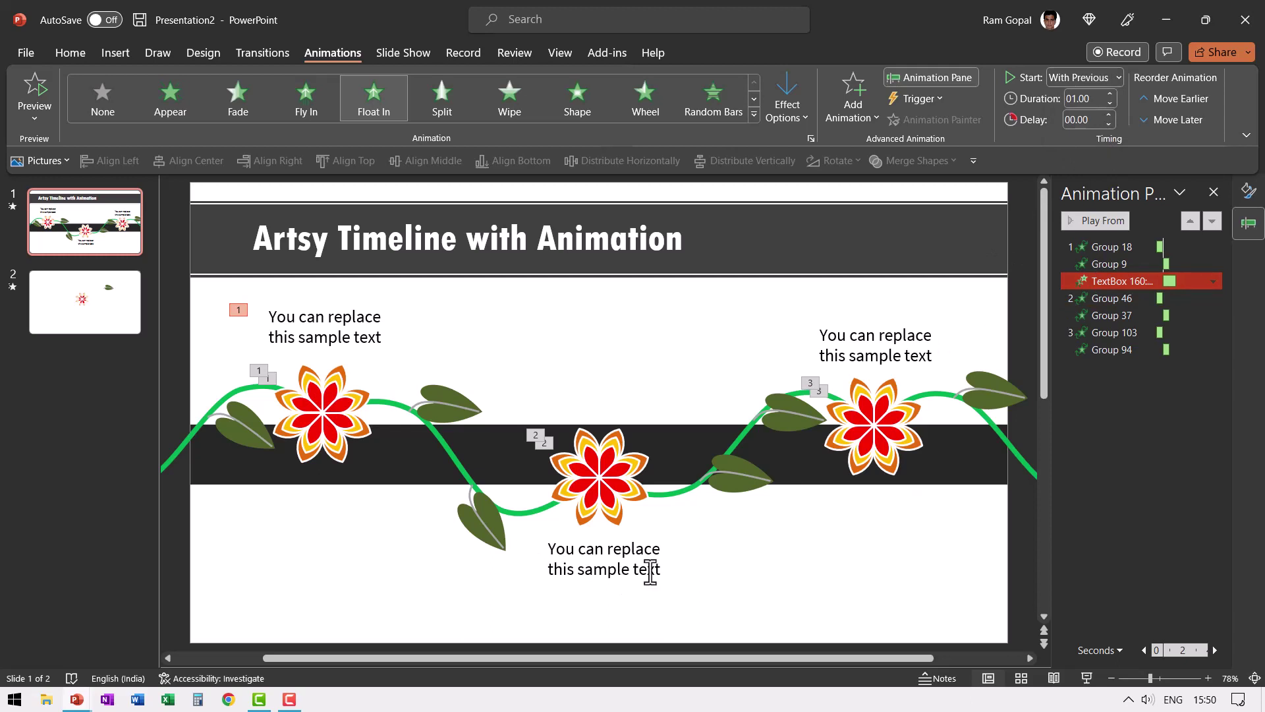
Step: Copy the label's animation to the bottom and right labels with Animation Painter
{"action": "left_click", "coordinate": [401, 330]}
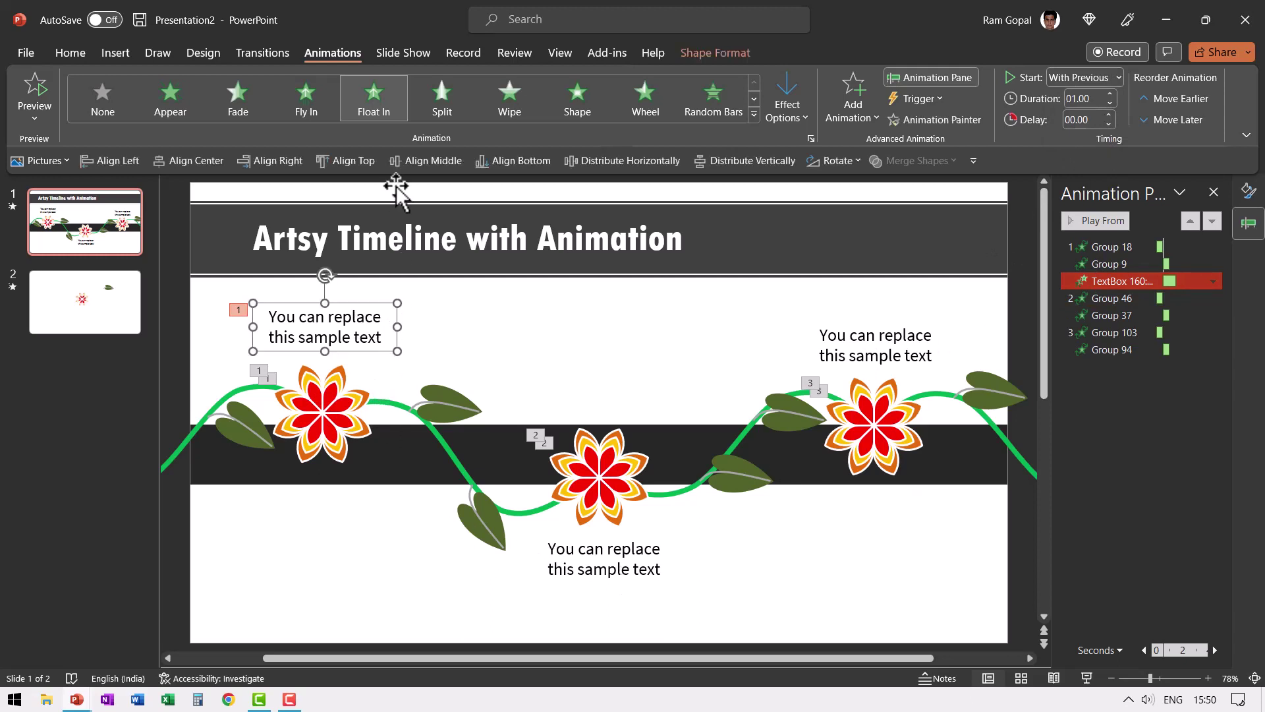
{"action": "left_click", "coordinate": [923, 122]}
{"action": "left_click", "coordinate": [656, 560]}
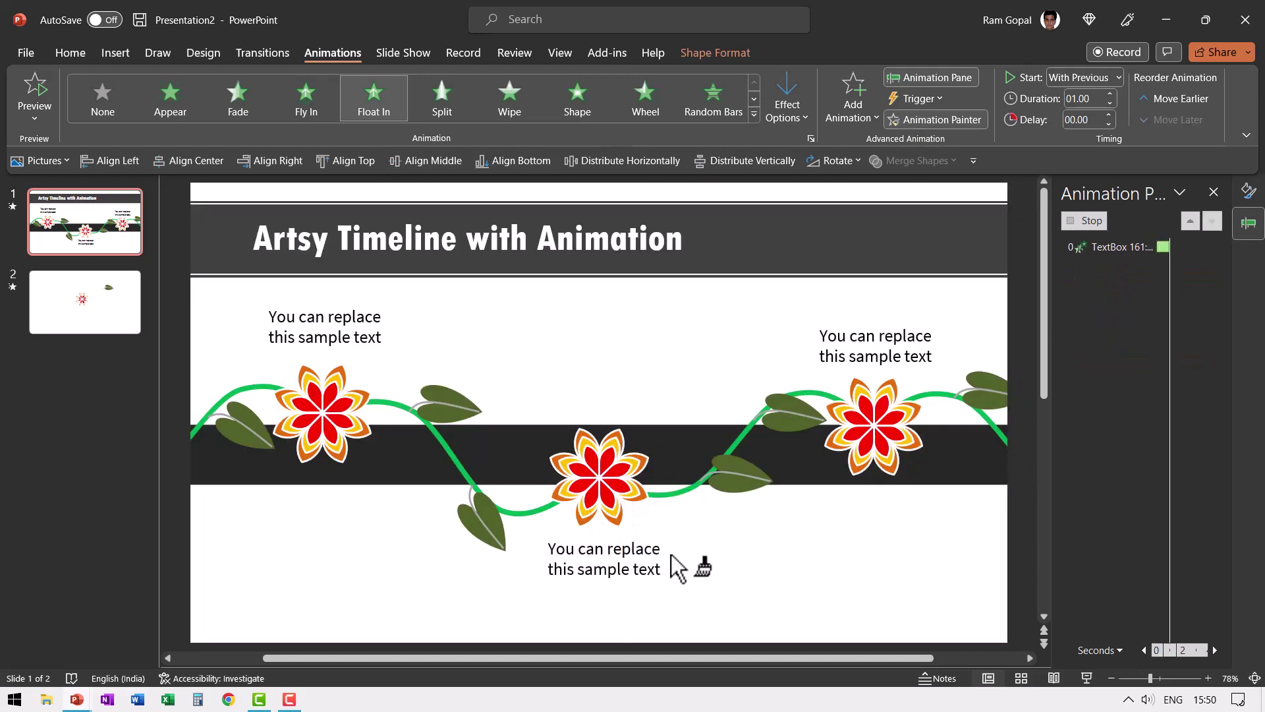
{"action": "left_click", "coordinate": [934, 345]}
{"action": "left_click", "coordinate": [874, 547]}
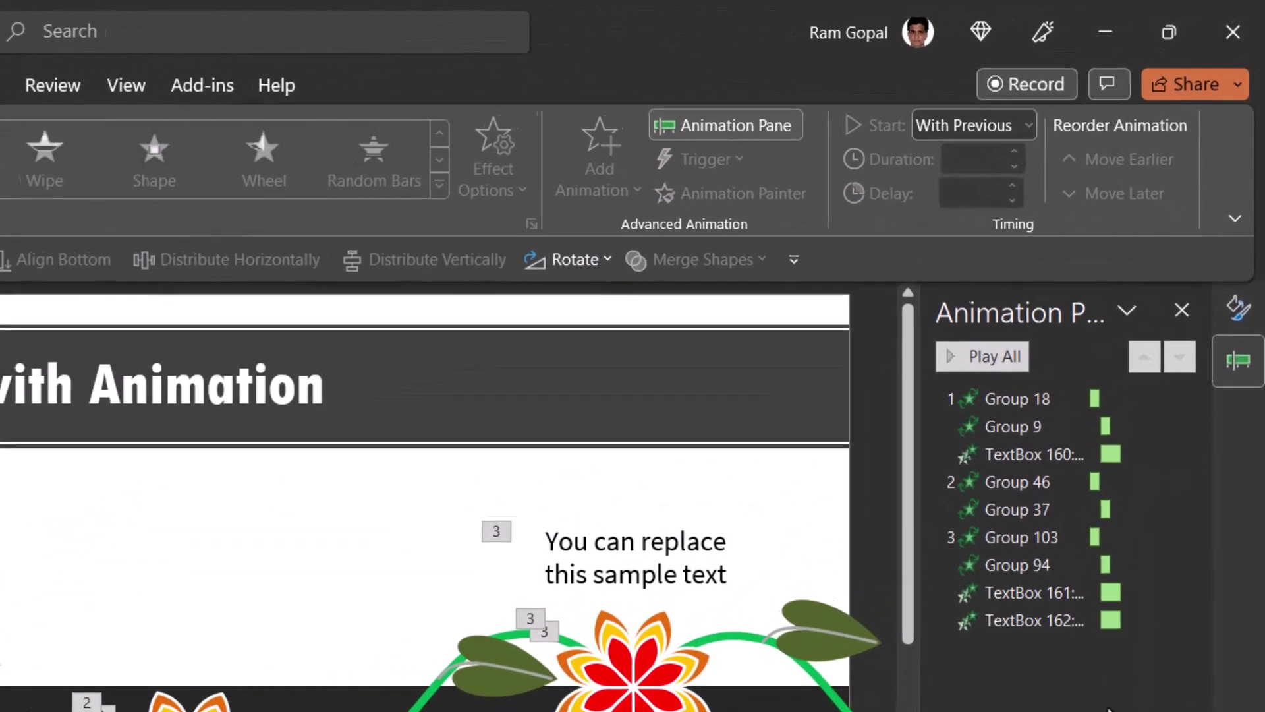
Step: Move the bottom label's animation after the middle flower and change its float direction
{"action": "left_click_drag", "start_coordinate": [1121, 366], "coordinate": [1139, 332]}
{"action": "left_click_drag", "start_coordinate": [1069, 563], "coordinate": [1066, 534]}
{"action": "left_click", "coordinate": [1048, 629], "text": "ctrl"}
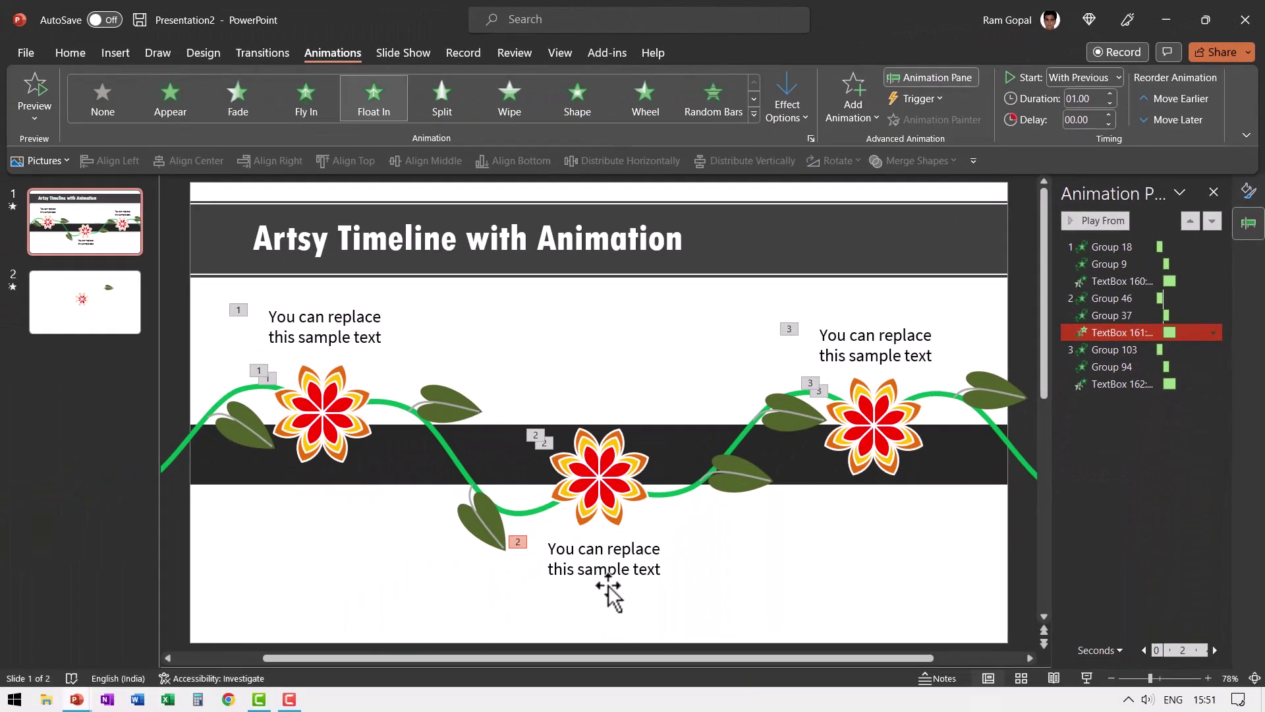
{"action": "left_click", "coordinate": [601, 575]}
{"action": "left_click", "coordinate": [792, 97]}
{"action": "left_click", "coordinate": [824, 170]}
Step: Play the first flower's blossom and its caption in the slide show
{"action": "left_click", "coordinate": [847, 587]}
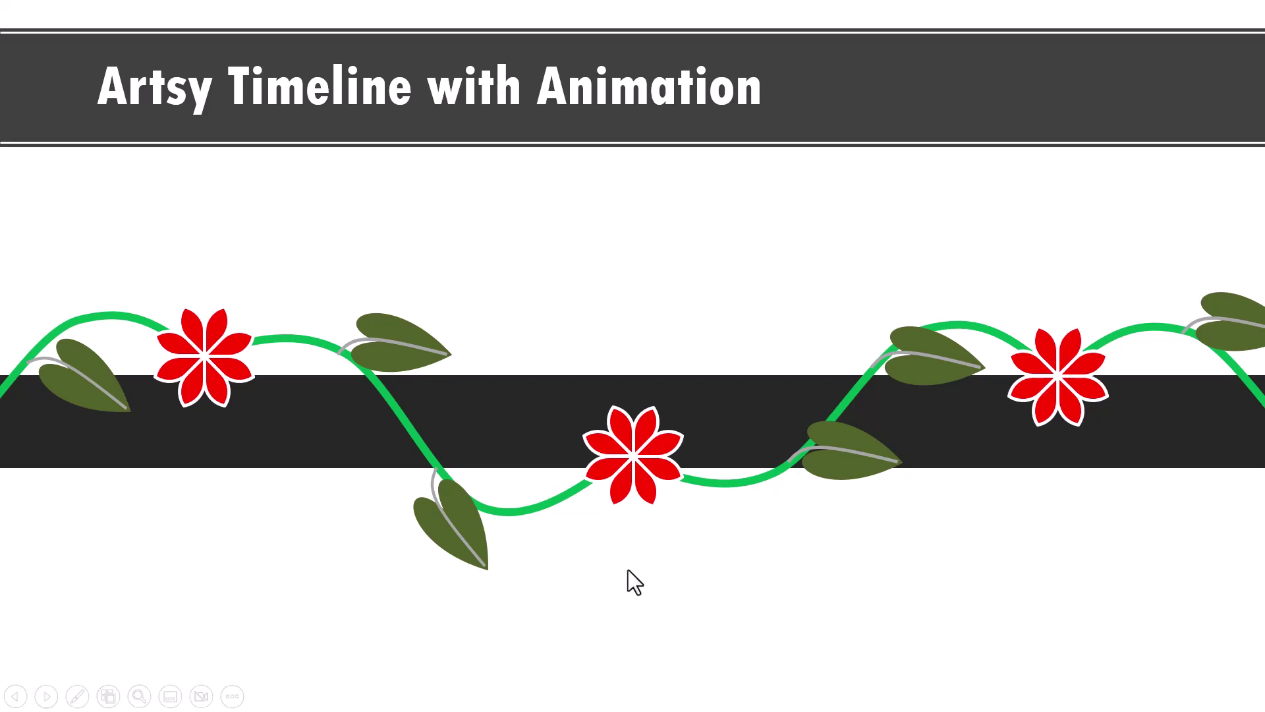
{"action": "left_click", "coordinate": [632, 625]}
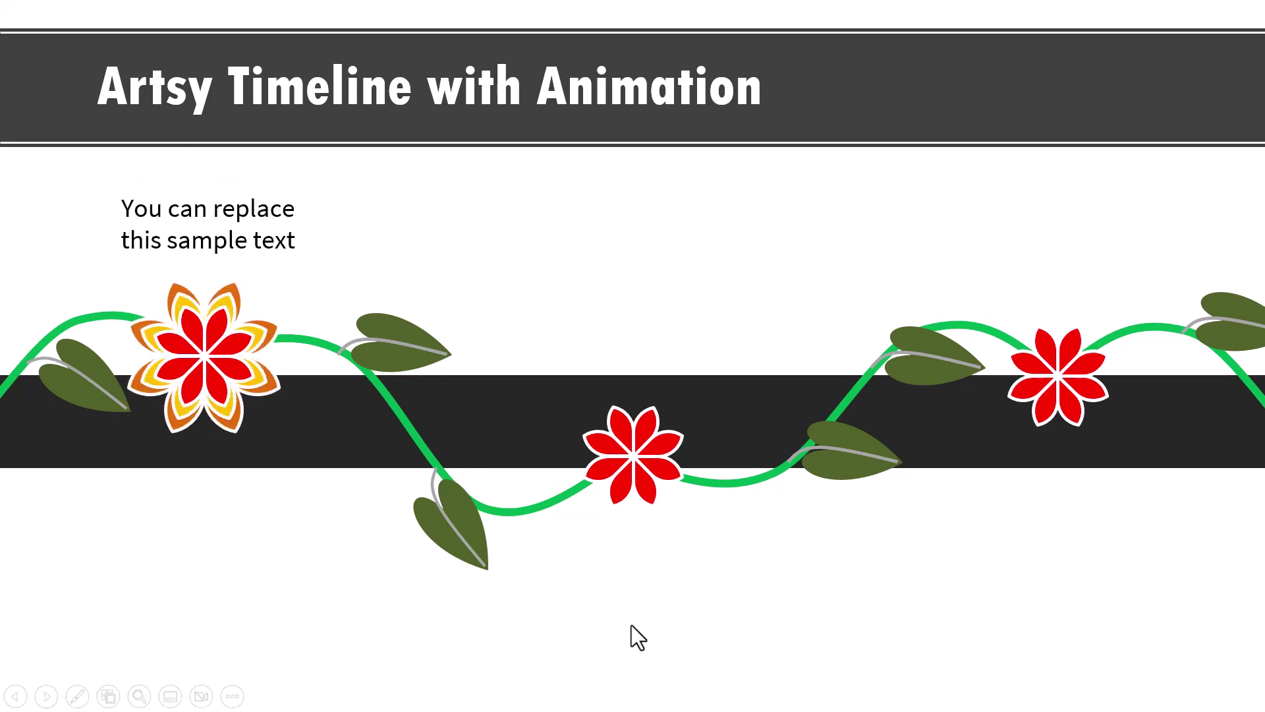